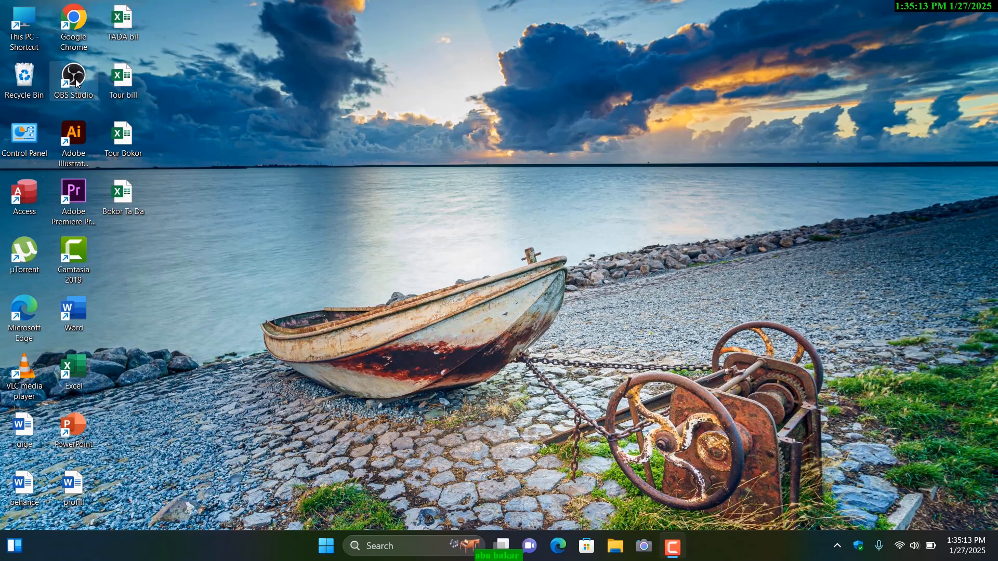
Step: Launch OBS Studio from the desktop
double_click(76, 79)
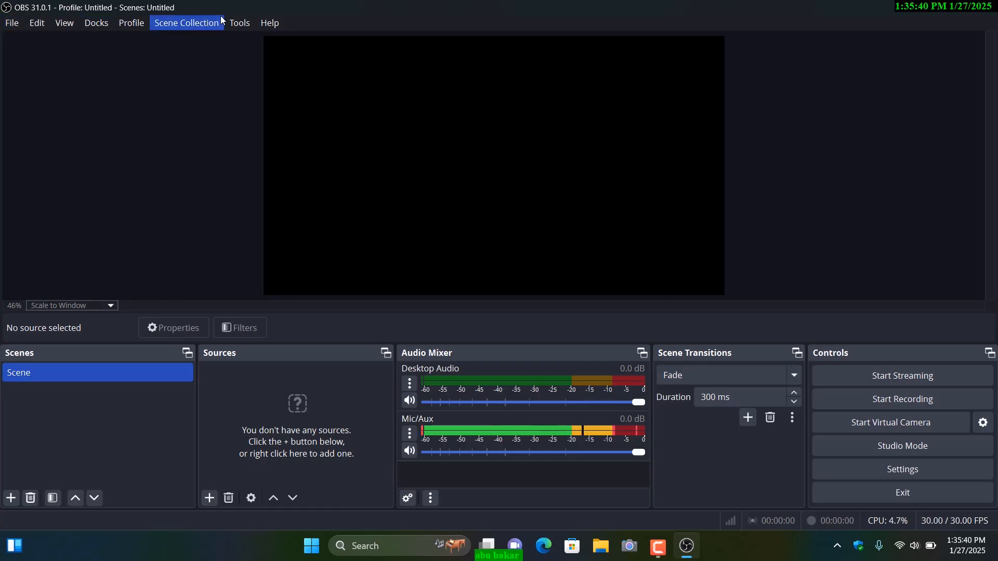
Step: Hide the Audio Mixer dock and show it again
left_click(96, 30)
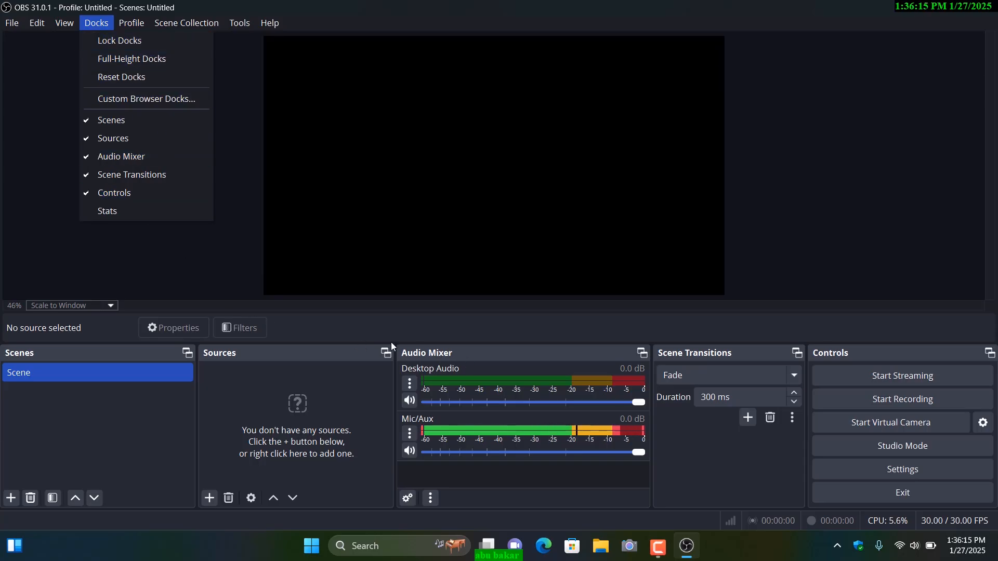
left_click(87, 161)
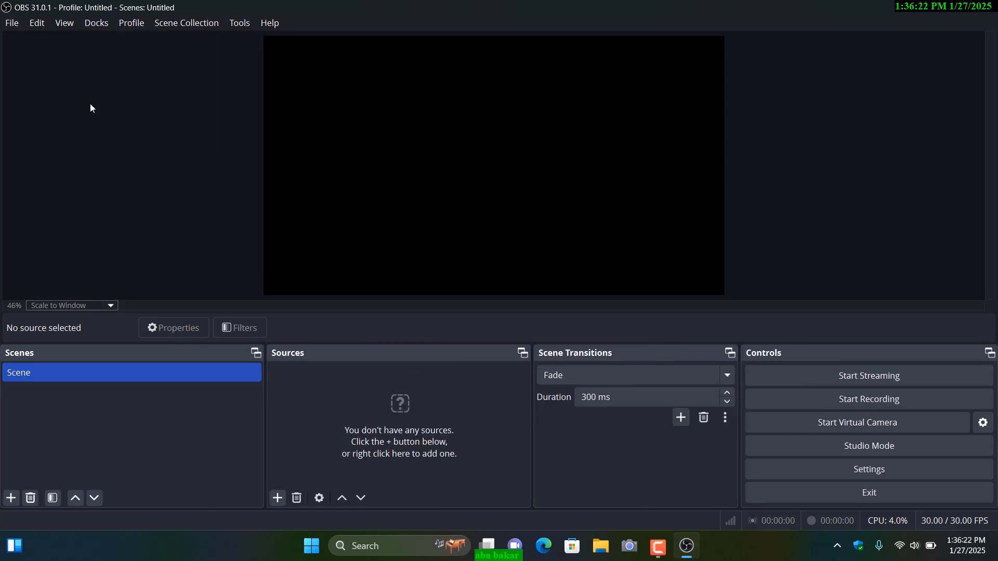
left_click(100, 26)
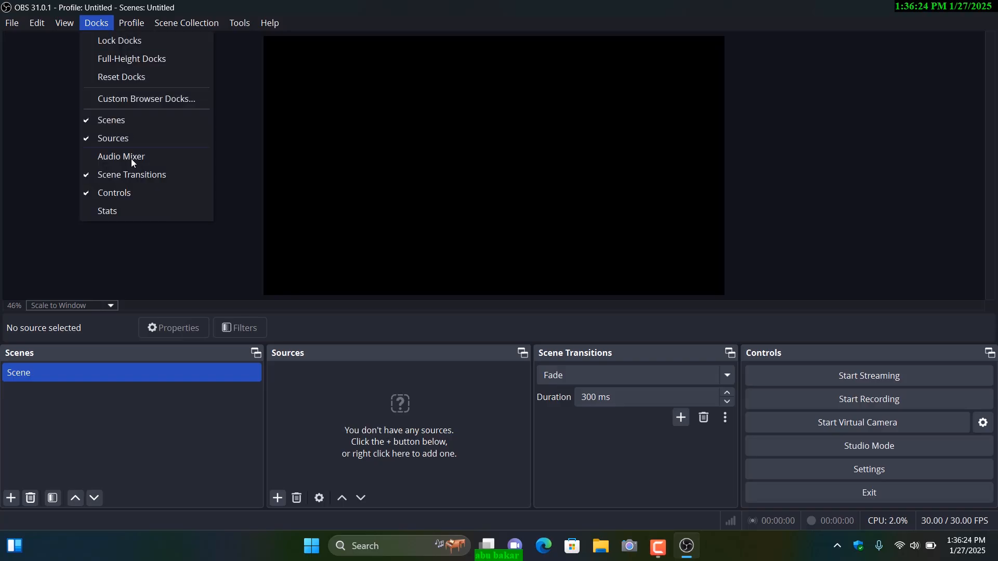
left_click(95, 161)
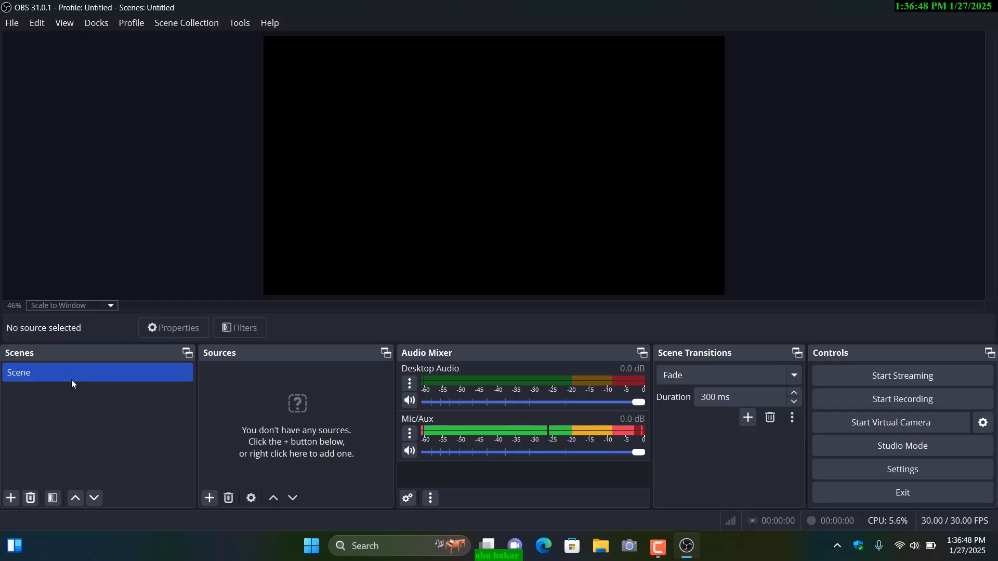
Step: Add a new scene named Display Capture
left_click(11, 498)
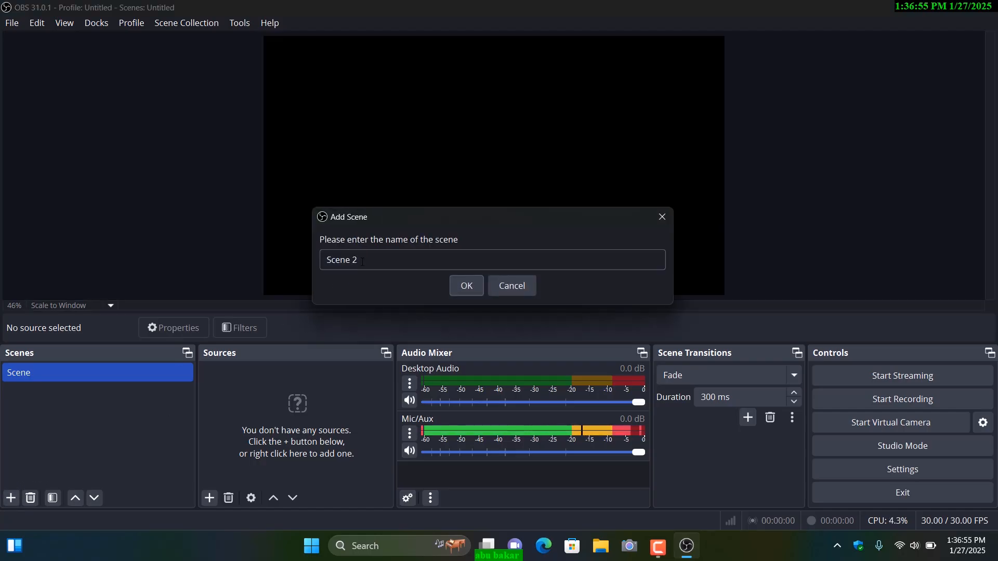
left_click_drag(359, 260, 323, 262)
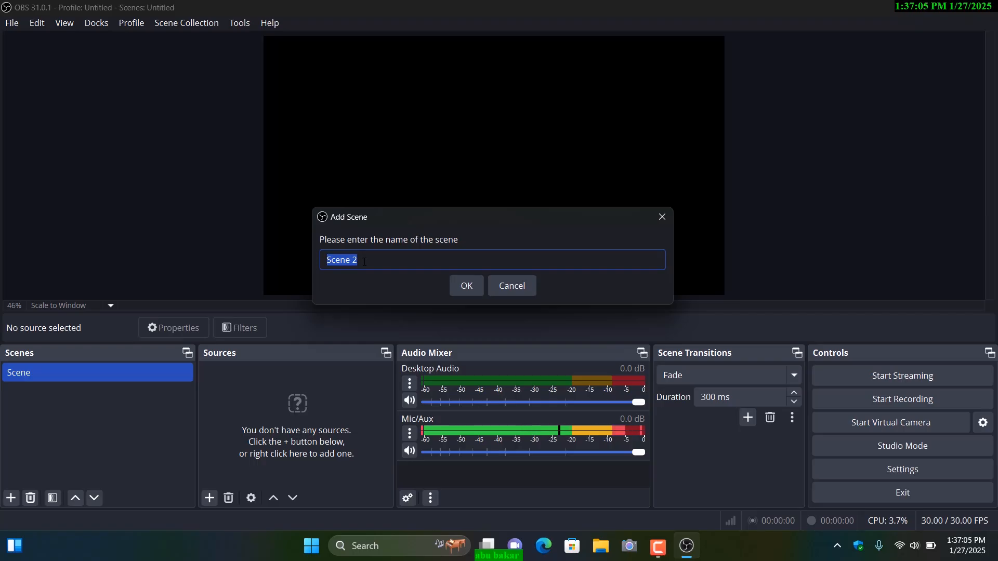
type("Display Capture")
left_click(469, 289)
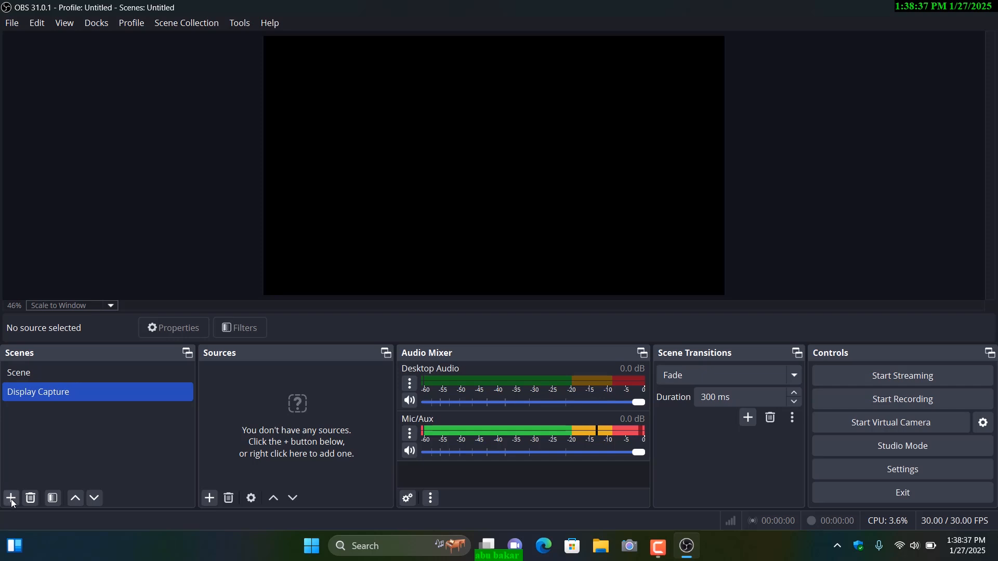
Step: Add another scene named Video Capture
left_click(11, 499)
left_click_drag(364, 264, 322, 263)
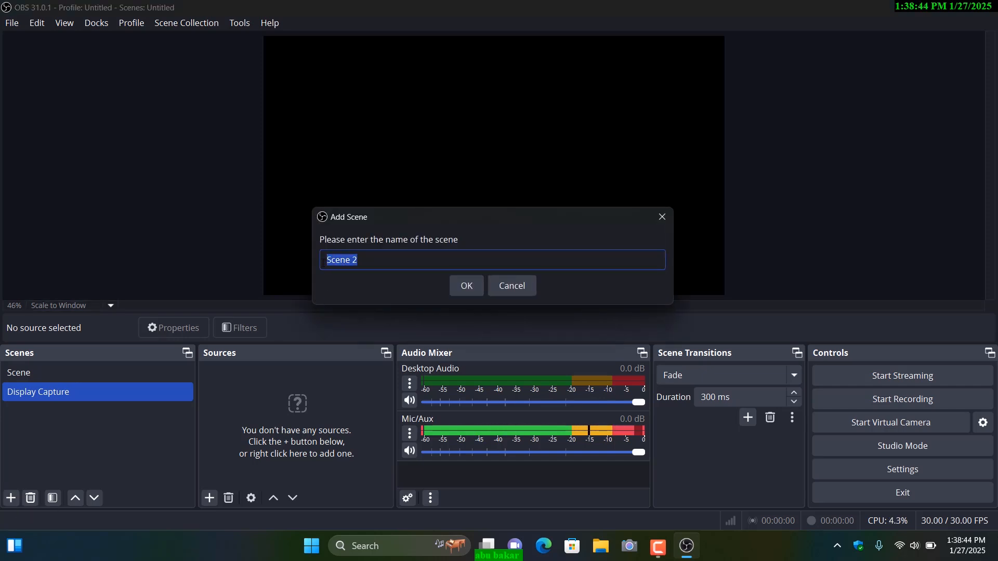
type("Video Capture")
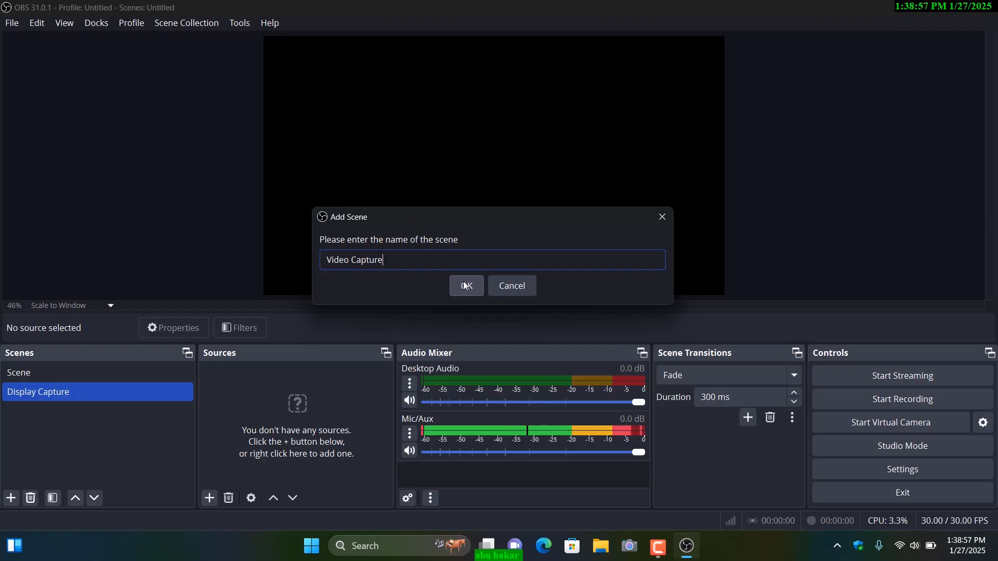
left_click(466, 286)
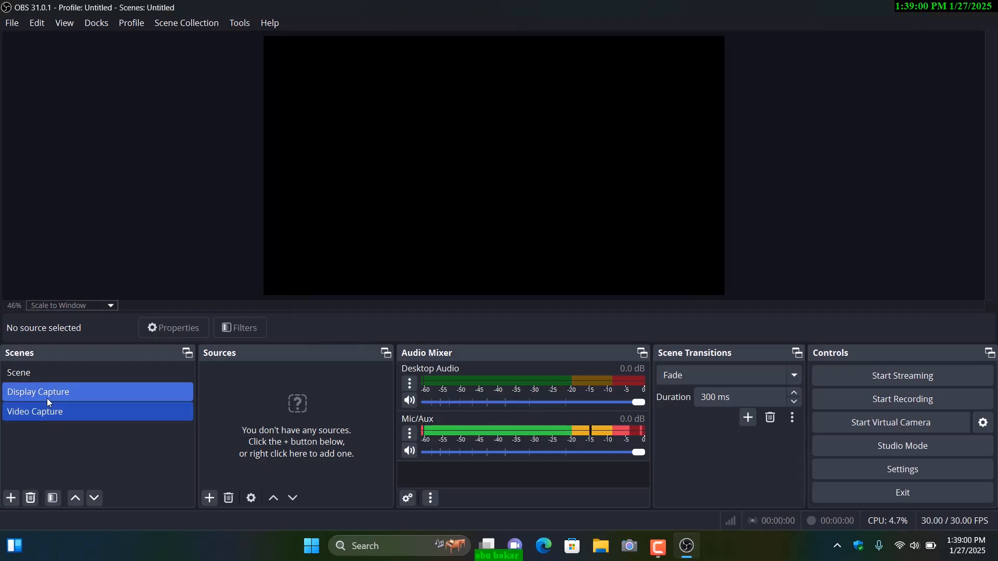
left_click(50, 398)
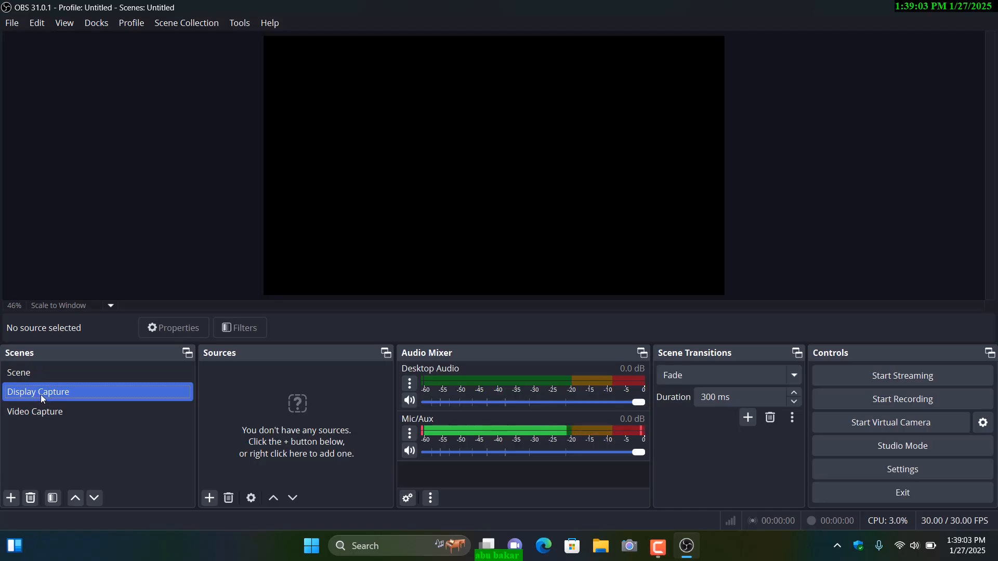
left_click(76, 413, "ctrl")
left_click(151, 393, "ctrl")
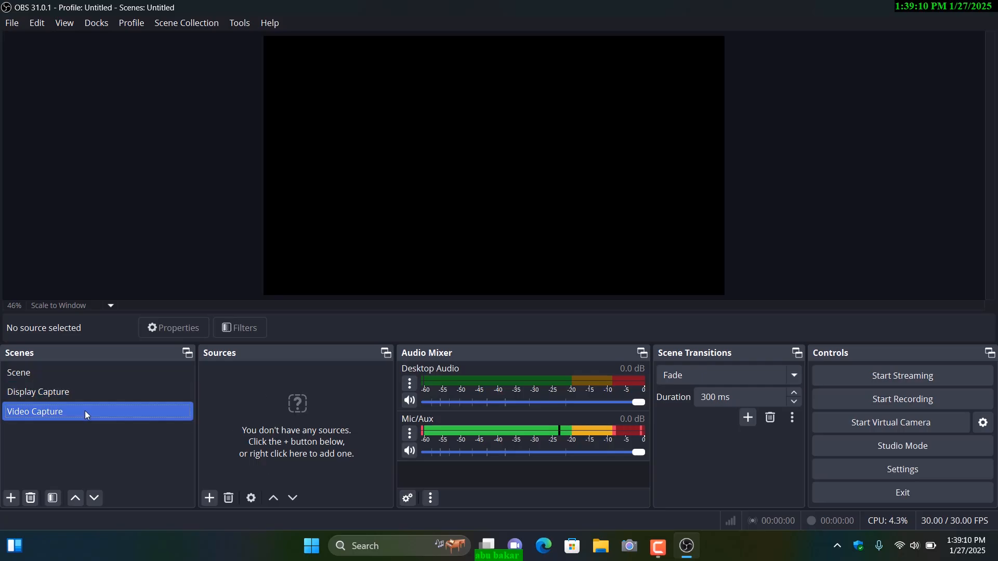
left_click(83, 394, "ctrl")
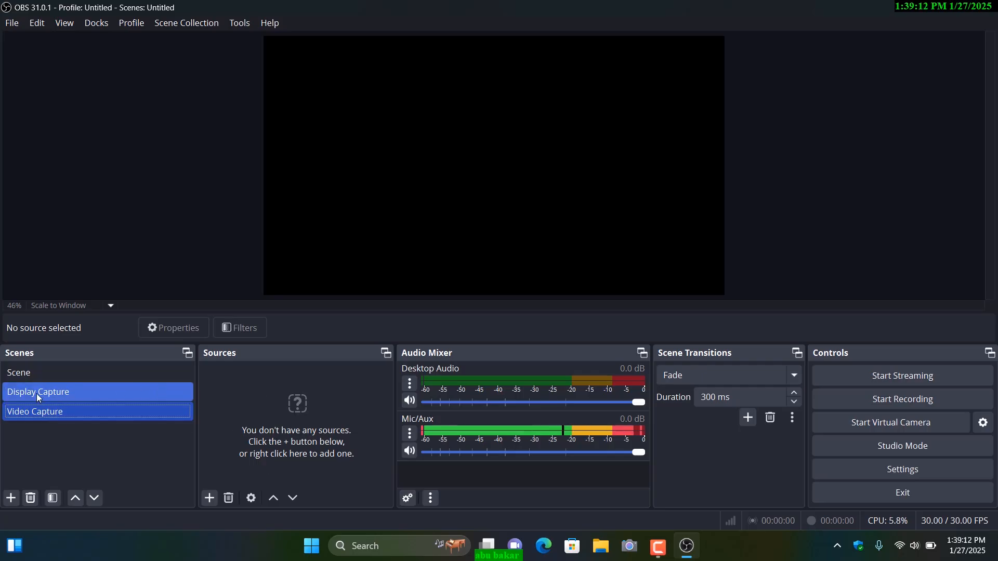
Step: Add a new Display Capture source to the Display Capture scene, capturing the 1920x1080 primary monitor
left_click(36, 394)
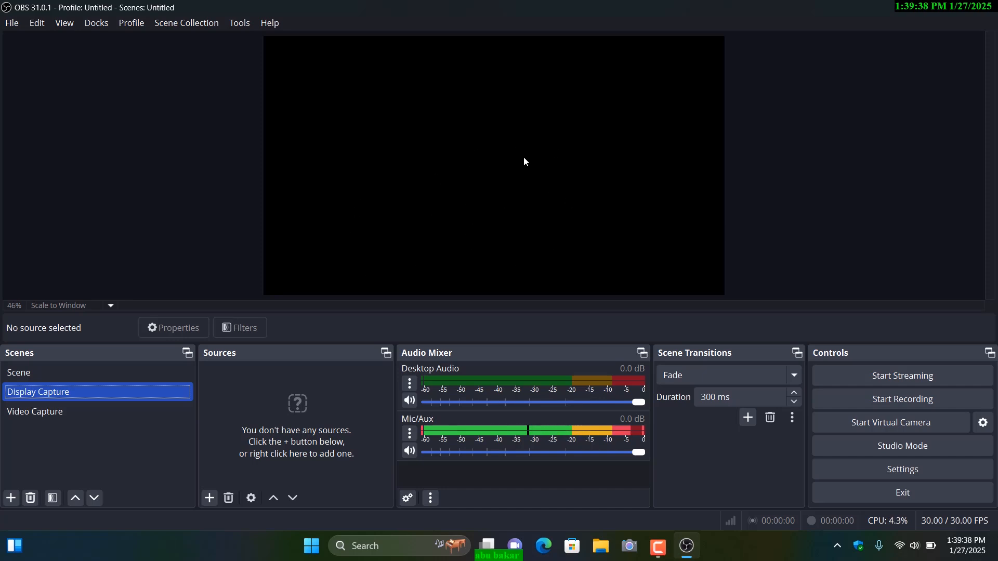
left_click(210, 498)
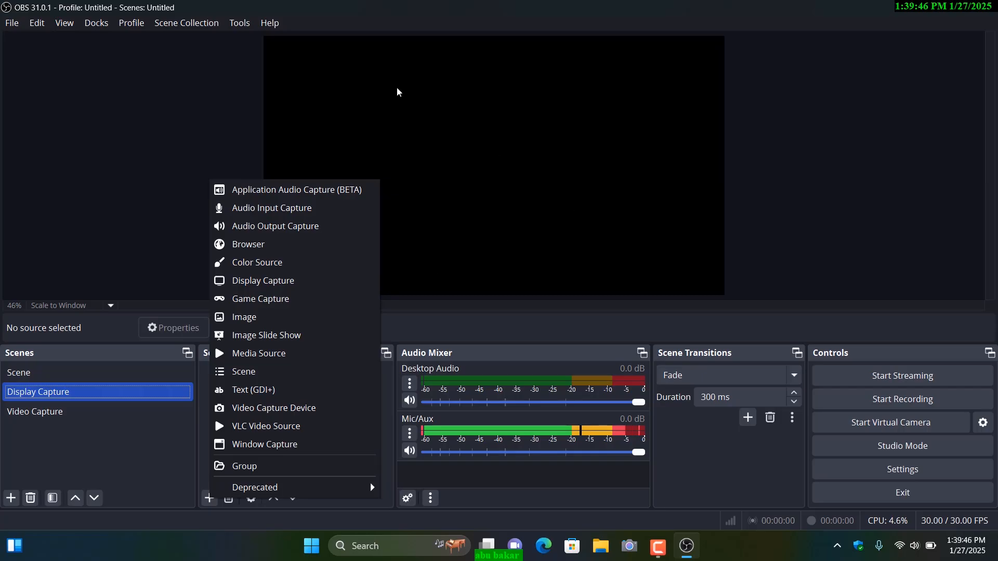
left_click(268, 282)
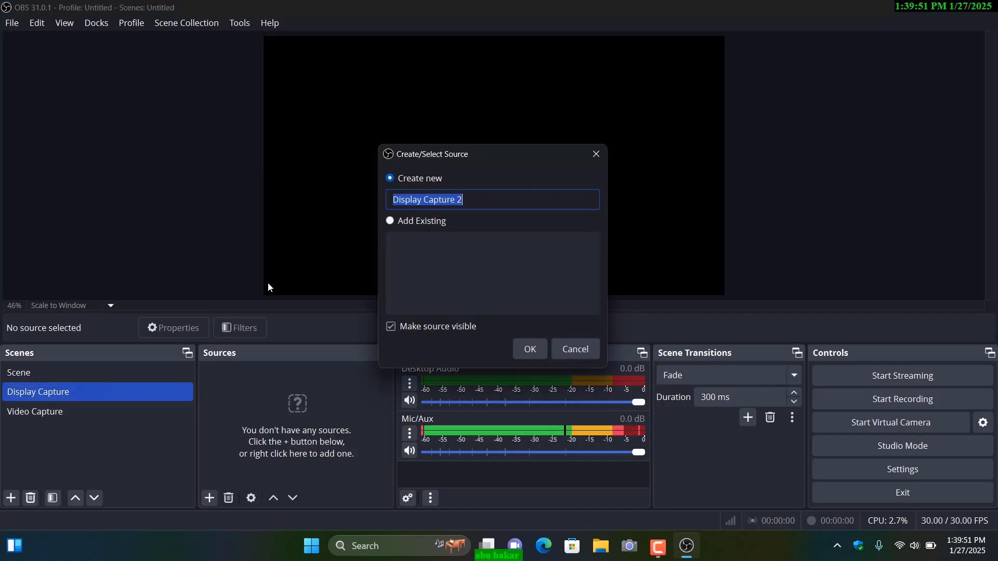
left_click(533, 353)
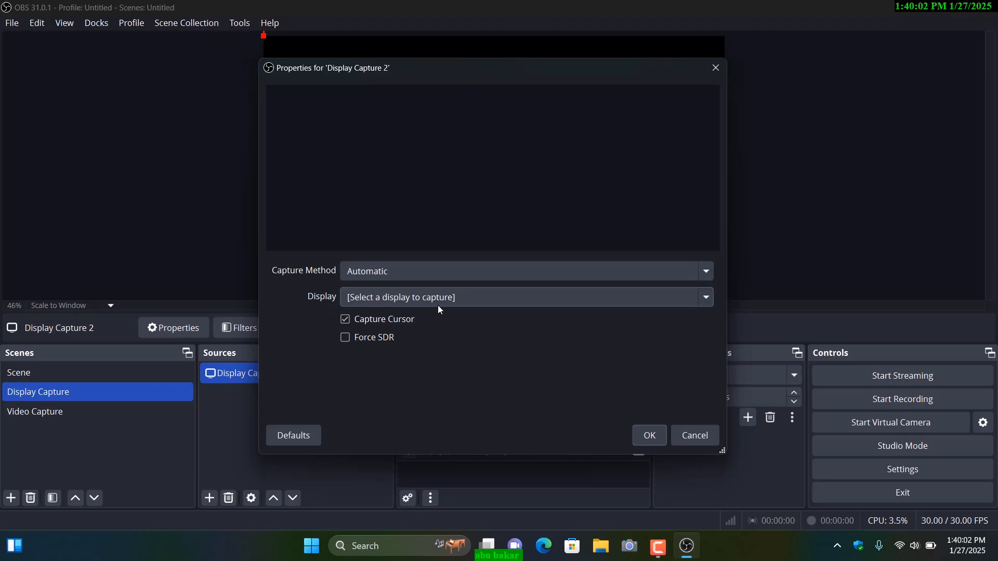
left_click(449, 299)
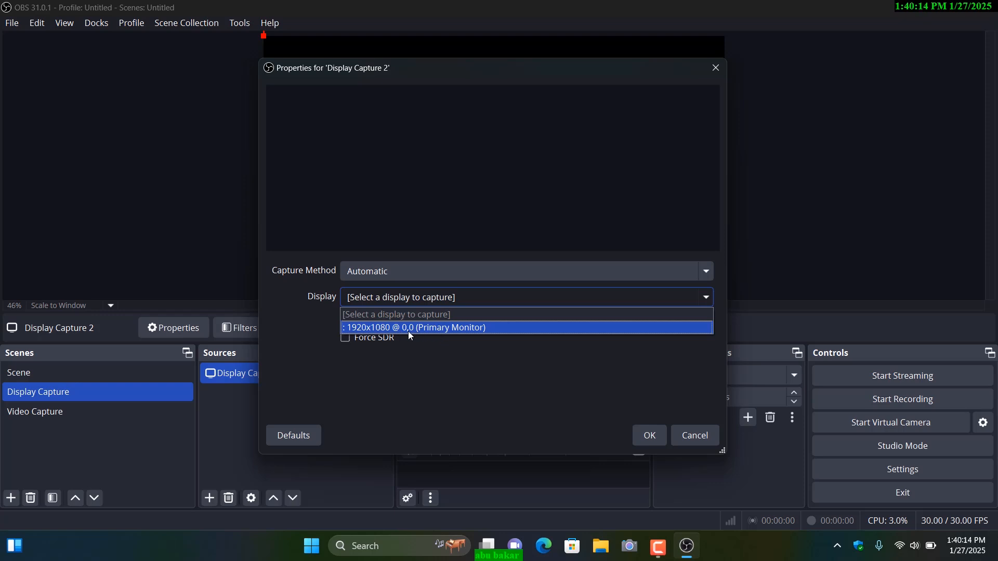
left_click(380, 328)
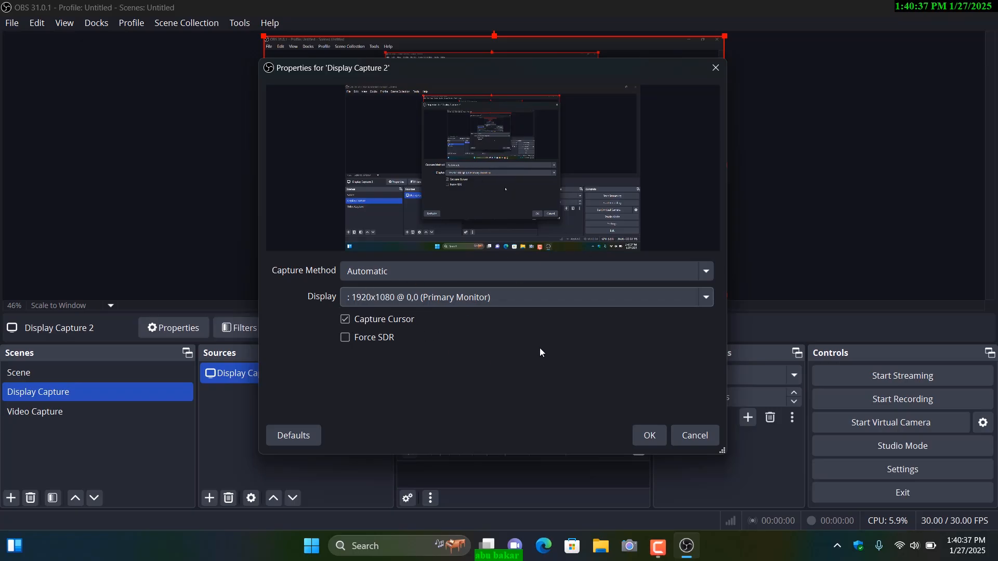
left_click(654, 438)
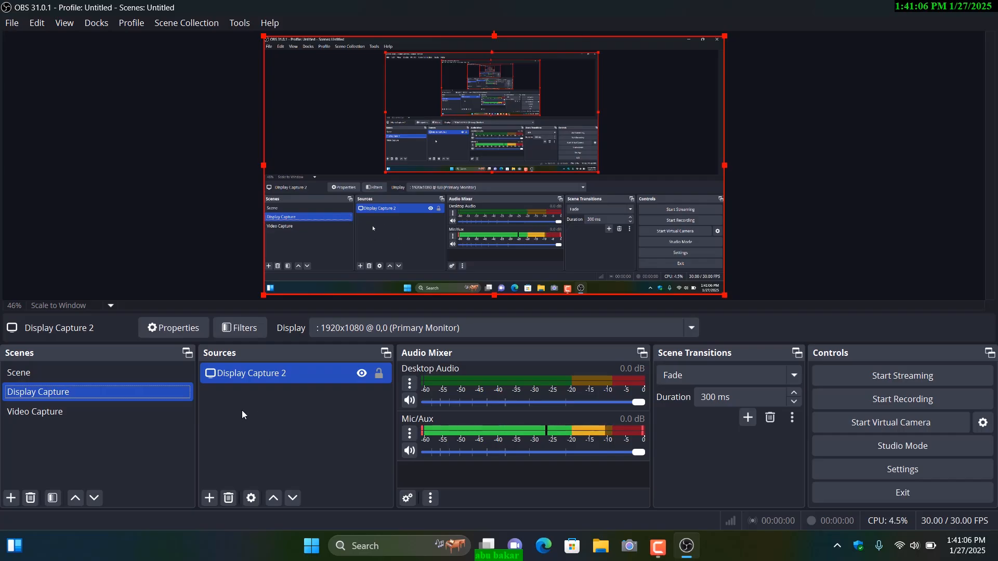
Step: Add a new Audio Input Capture source to the Display Capture scene, using the Internal Microphone (Conexant ISST Audio) as its device
left_click(209, 498)
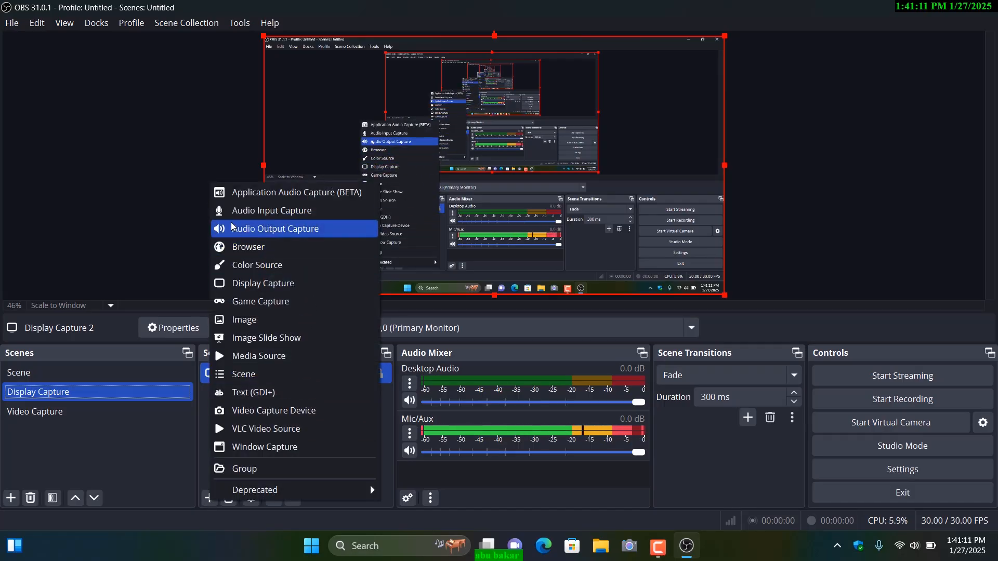
left_click(257, 211)
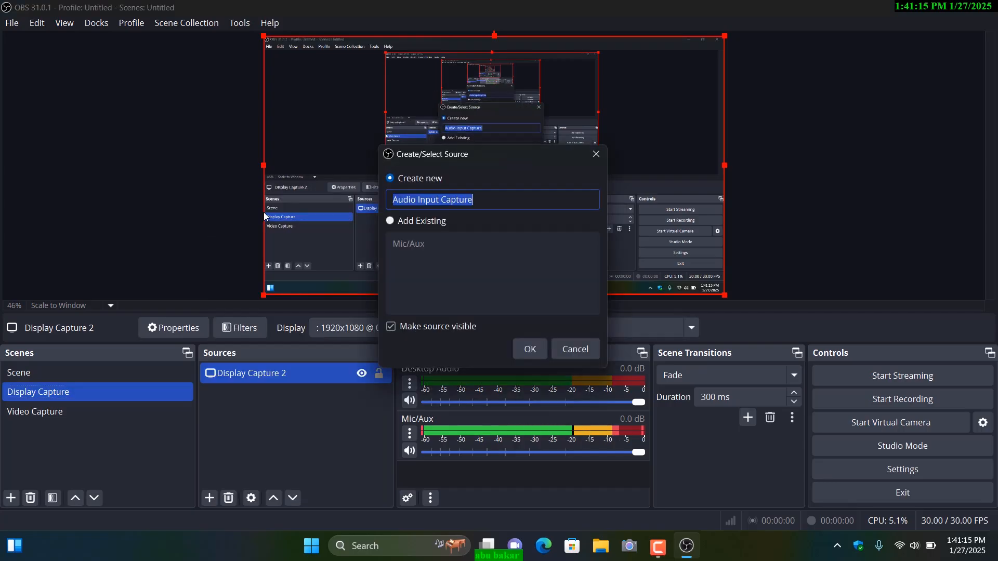
left_click(531, 350)
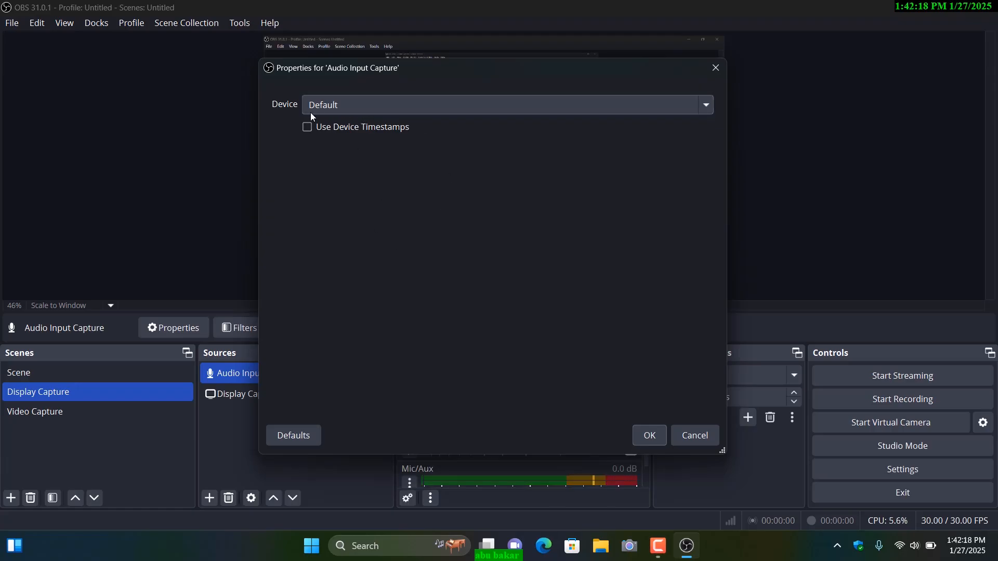
left_click(358, 107)
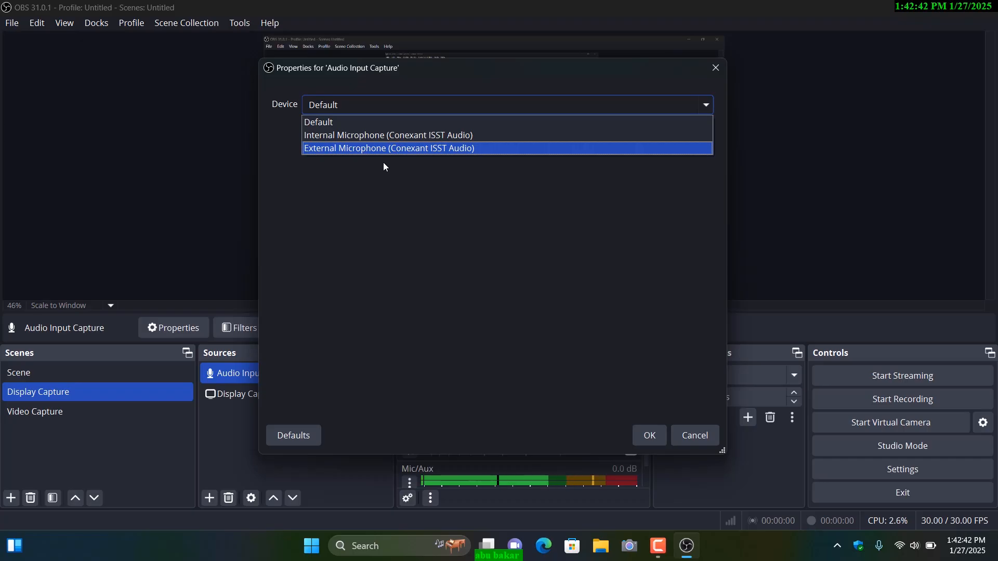
left_click(368, 136)
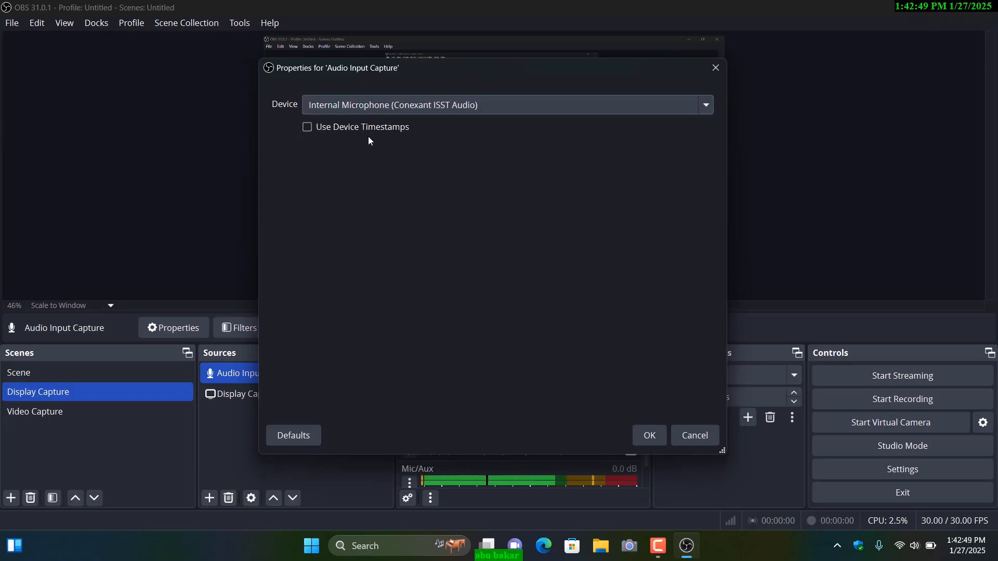
left_click(364, 106)
left_click(357, 125)
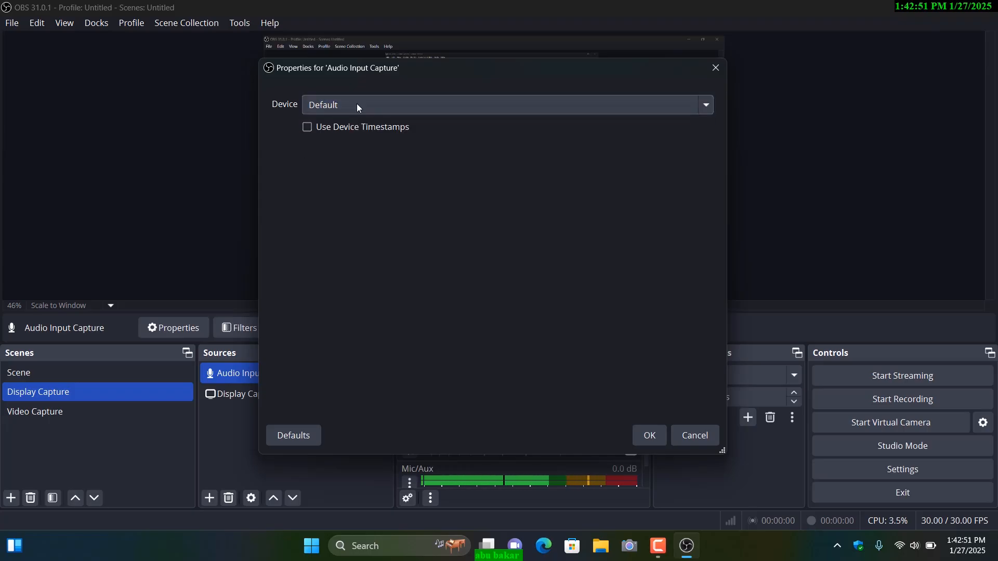
left_click(357, 105)
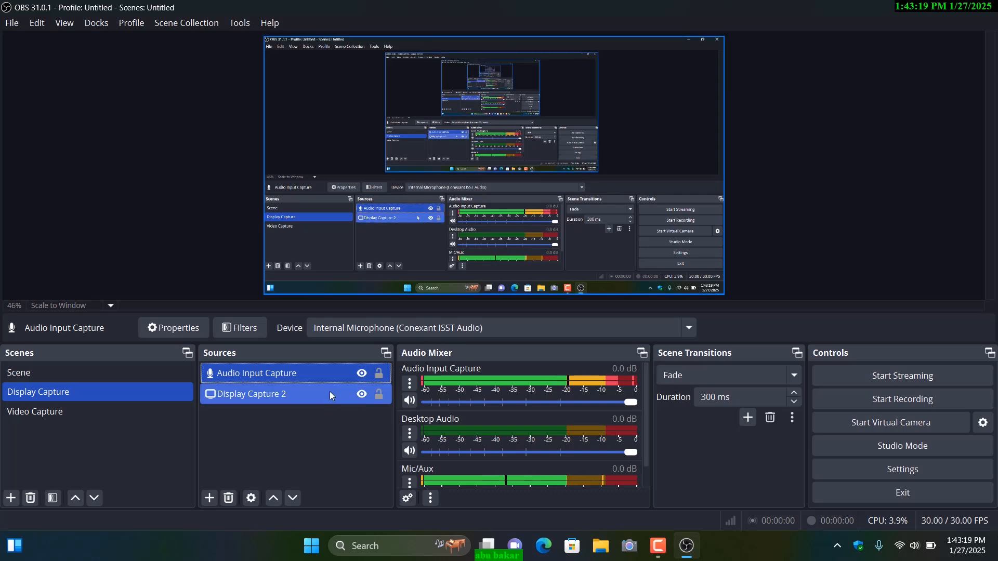
left_click(209, 499)
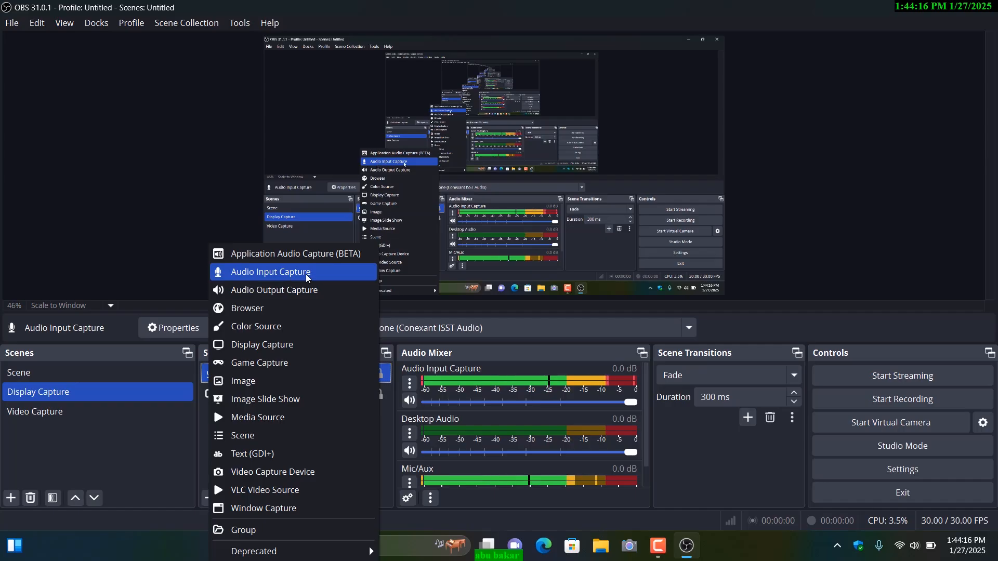
left_click(167, 492)
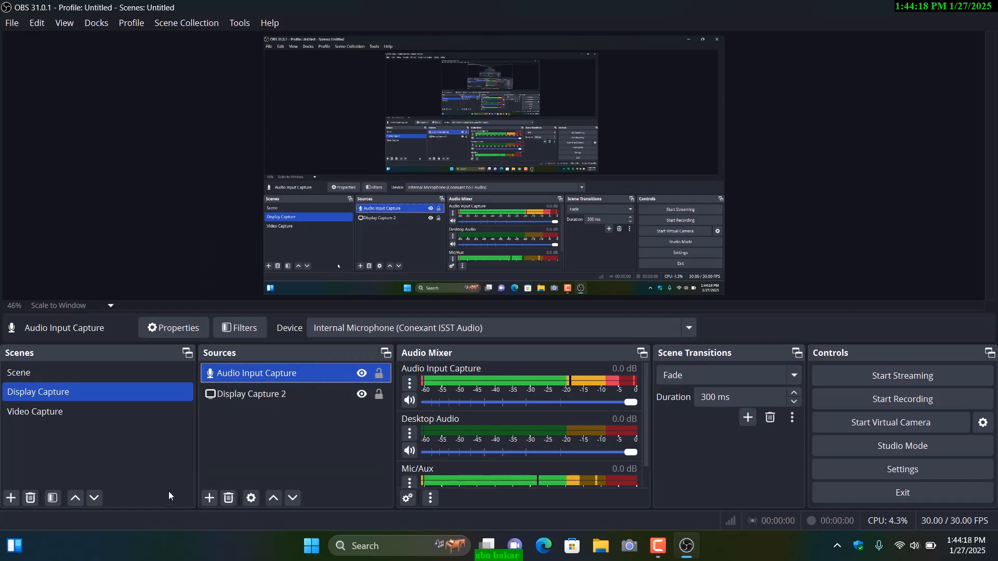
left_click(303, 394, "ctrl")
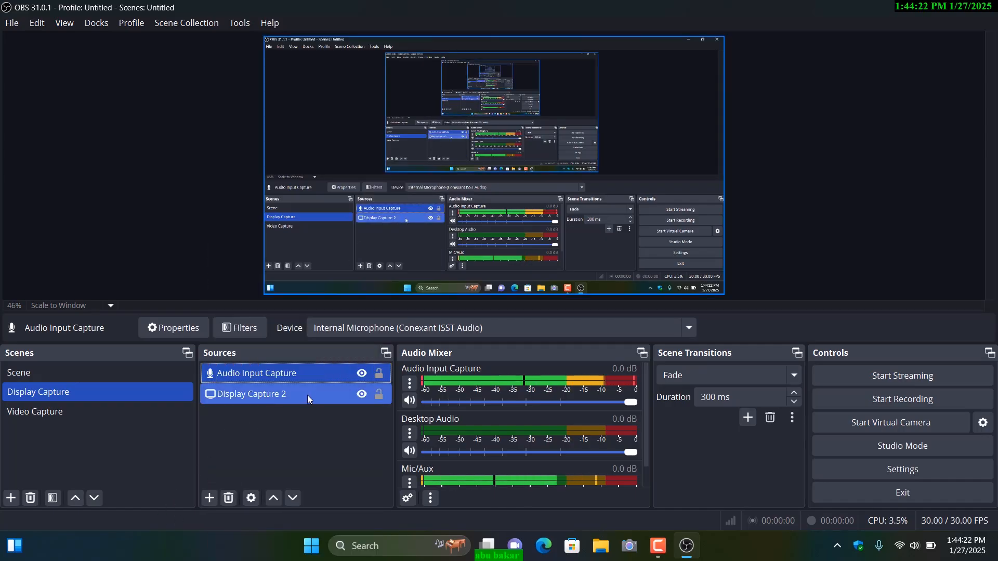
left_click(309, 394, "ctrl")
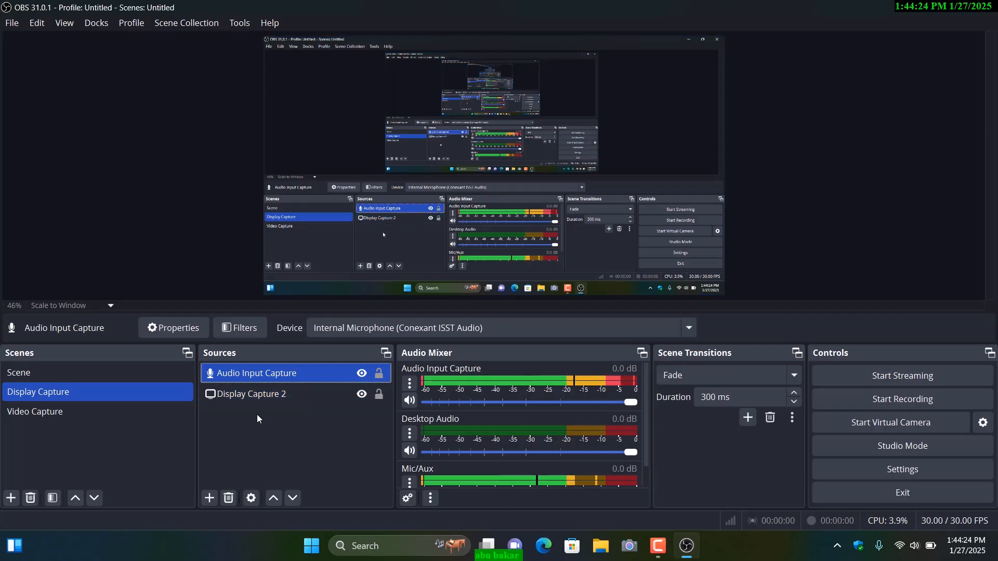
left_click(238, 398, "ctrl")
left_click(238, 398, "ctrl")
left_click(247, 393, "ctrl")
left_click(247, 393, "ctrl")
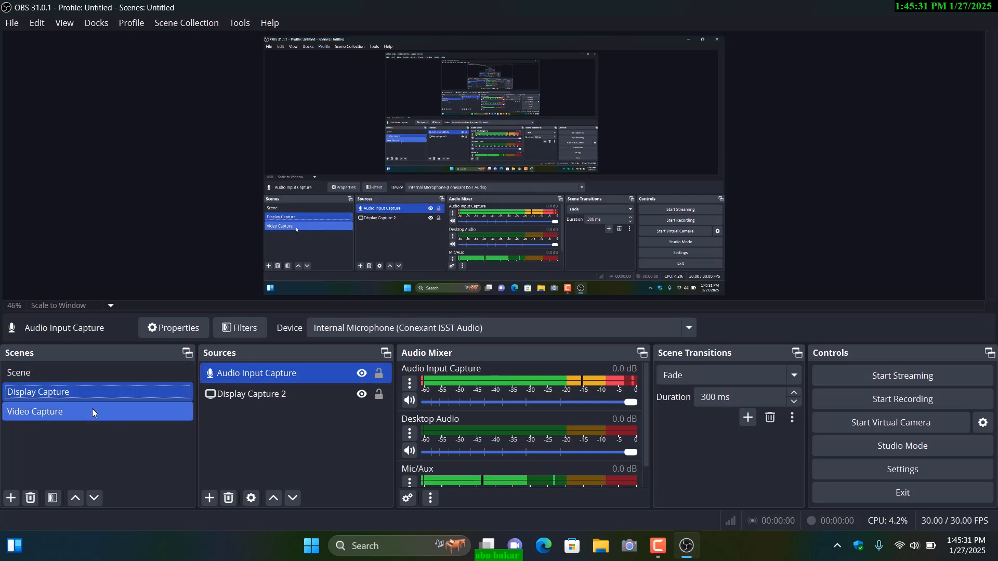
Step: Add a new Video Capture Device source to the Video Capture scene
left_click(47, 413)
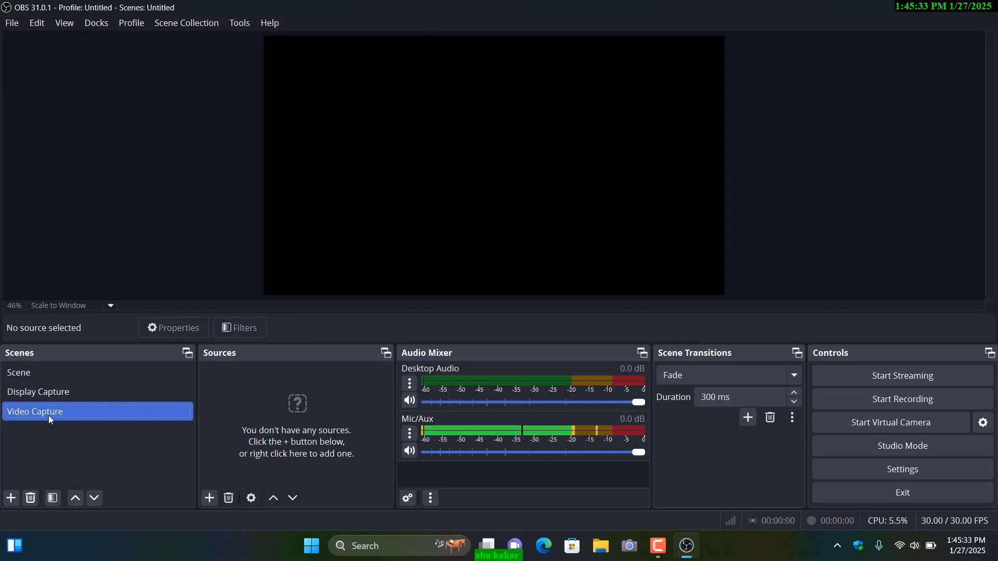
left_click(209, 499)
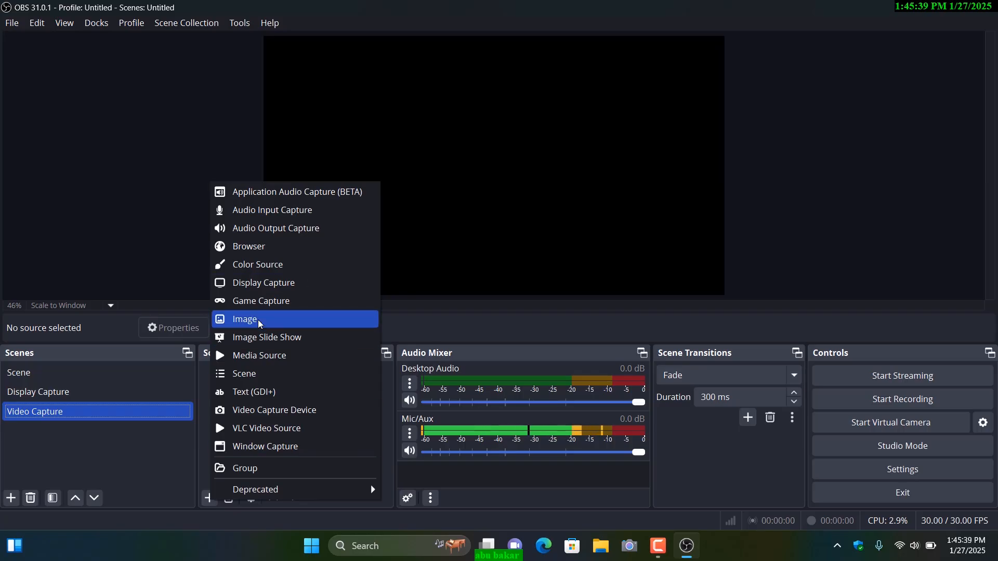
left_click(279, 411)
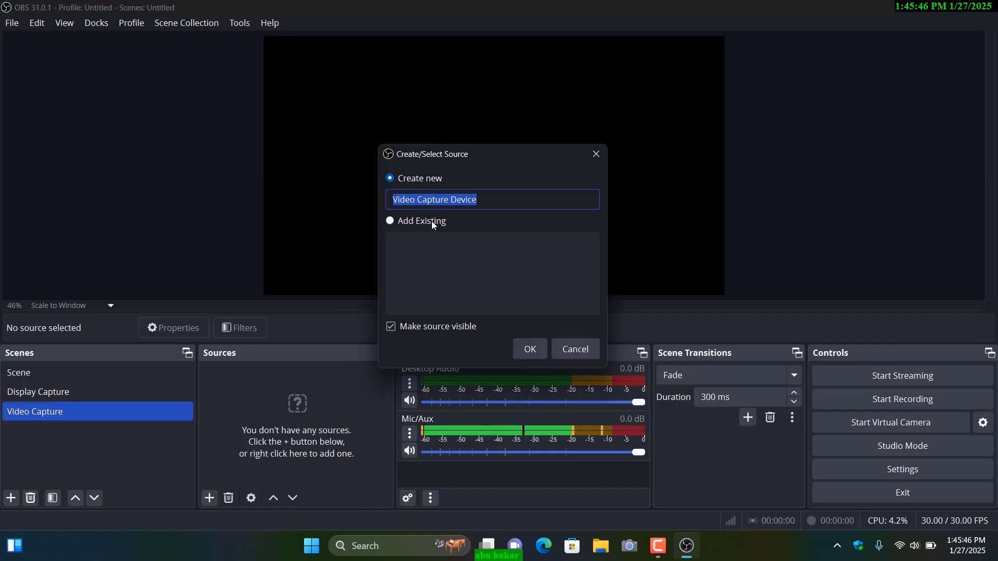
left_click(534, 356)
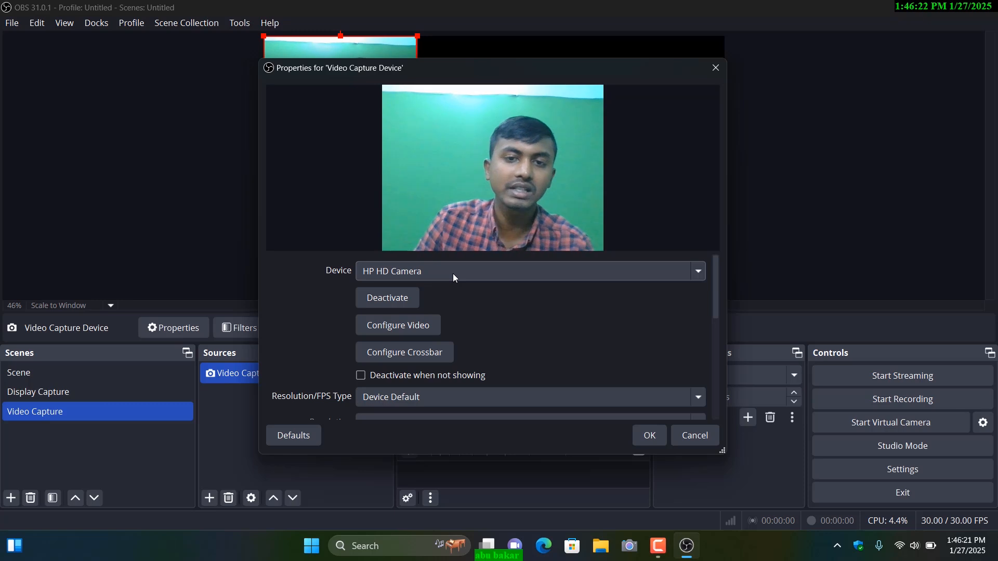
Step: Set the new video capture source's device to the Fifine K420 camera and accept its properties
left_click(420, 275)
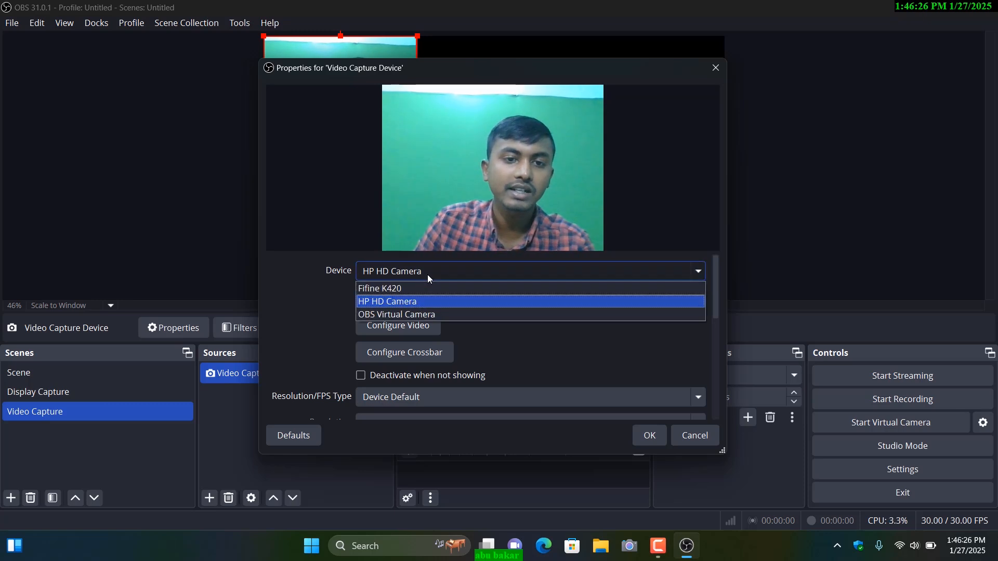
left_click(400, 288)
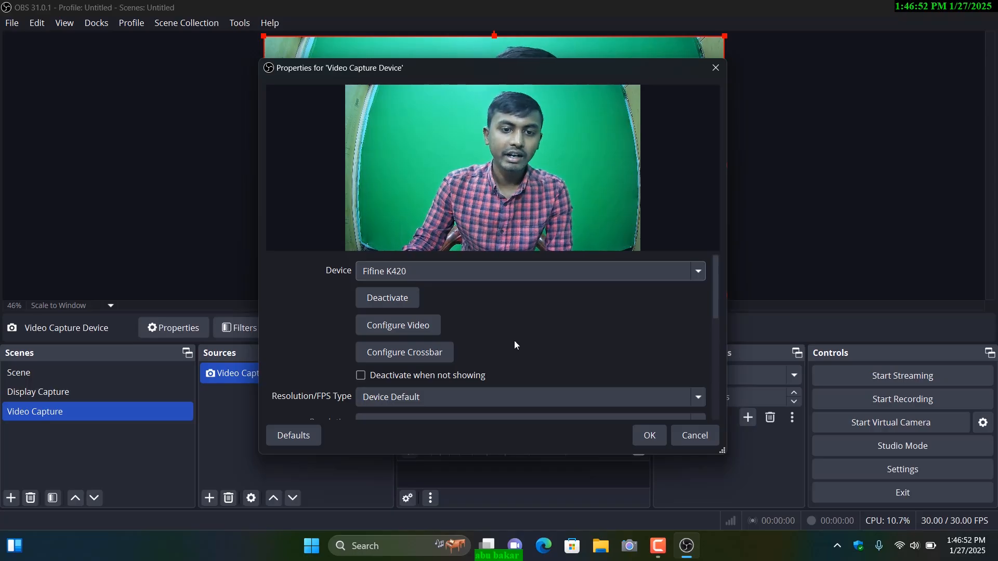
scroll(441, 336, "down", 3)
scroll(442, 361, "down", 2)
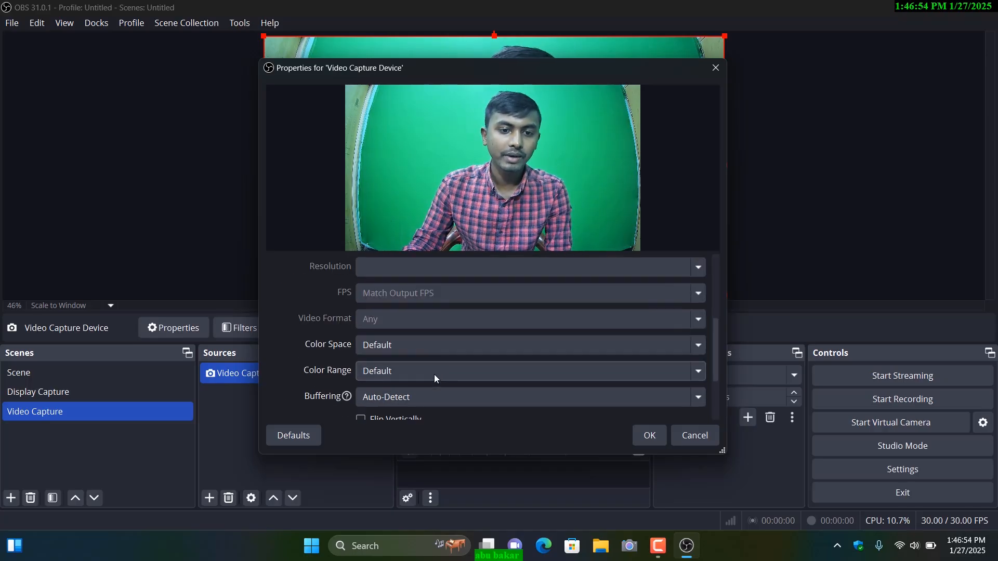
scroll(414, 374, "up", 3)
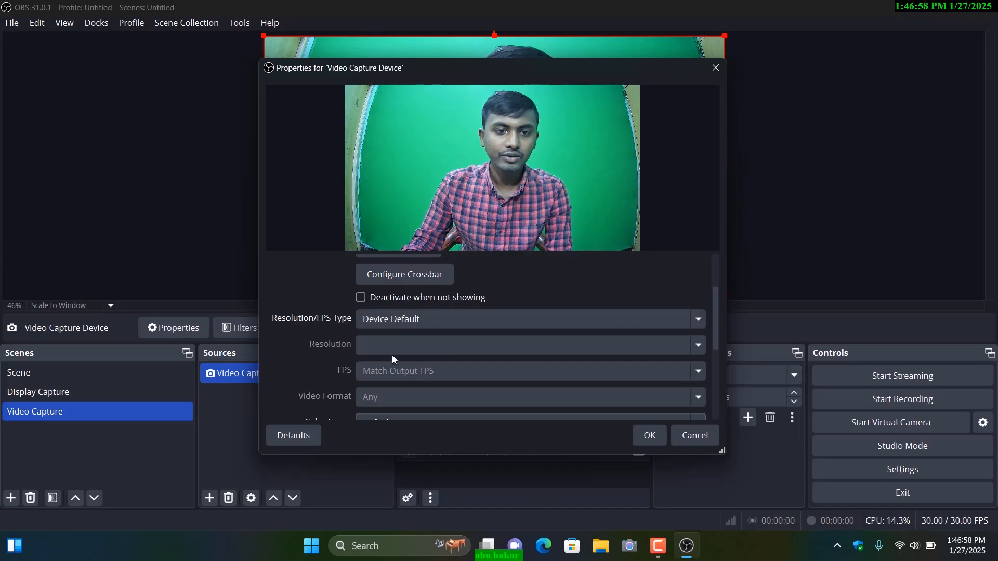
scroll(392, 354, "up", 1)
left_click(650, 440)
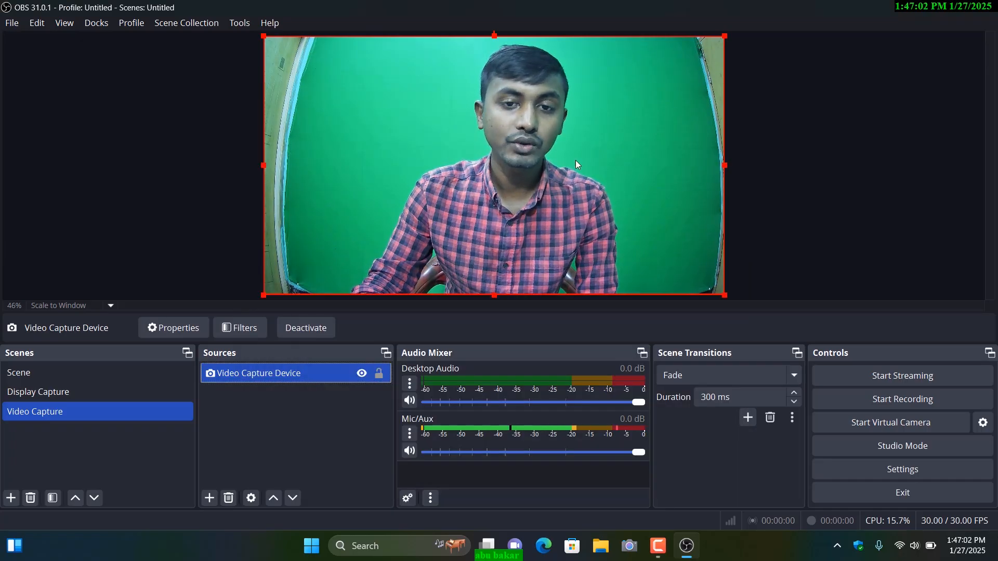
Step: Deactivate the camera in the Video Capture Device source's properties
double_click(276, 375)
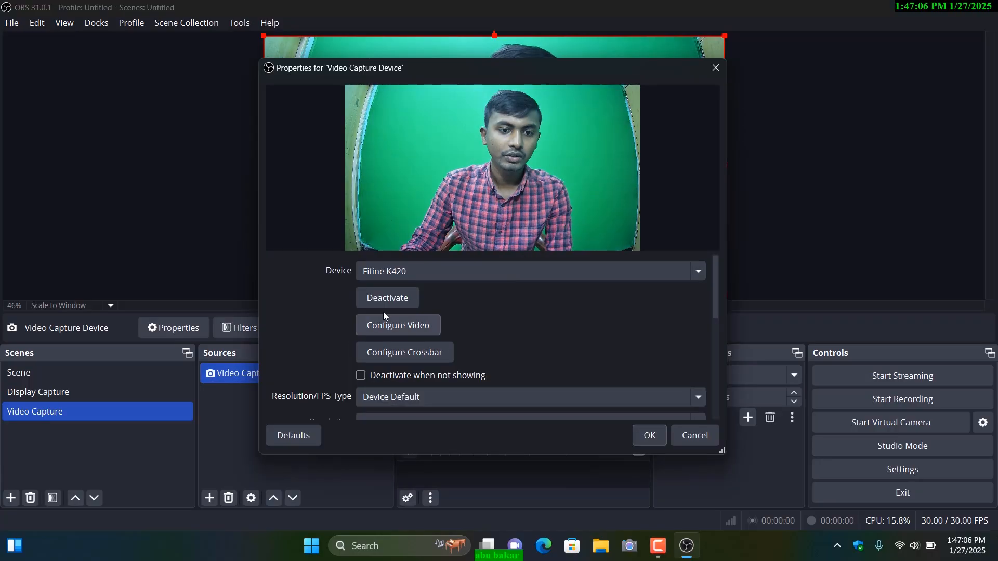
left_click(381, 298)
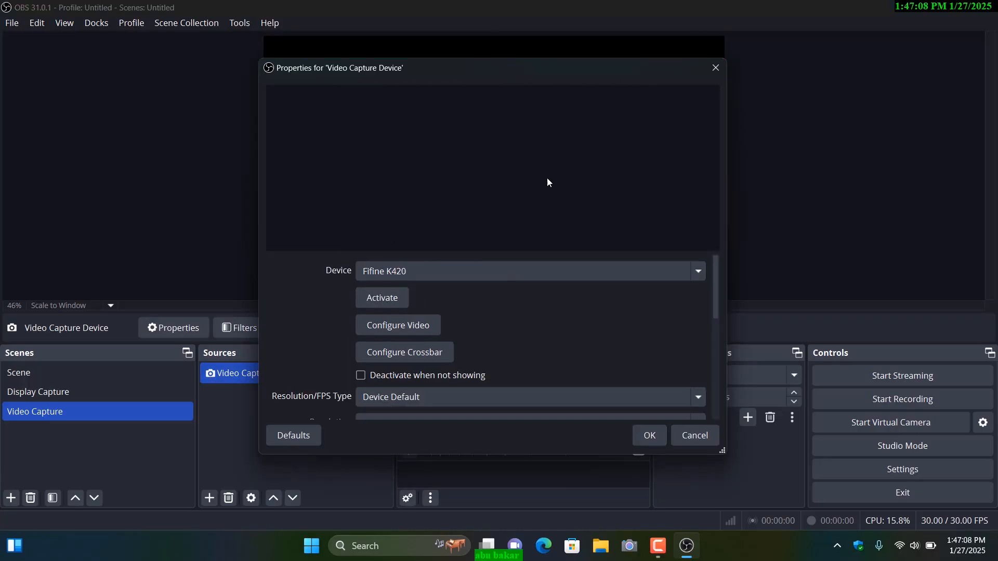
left_click(652, 433)
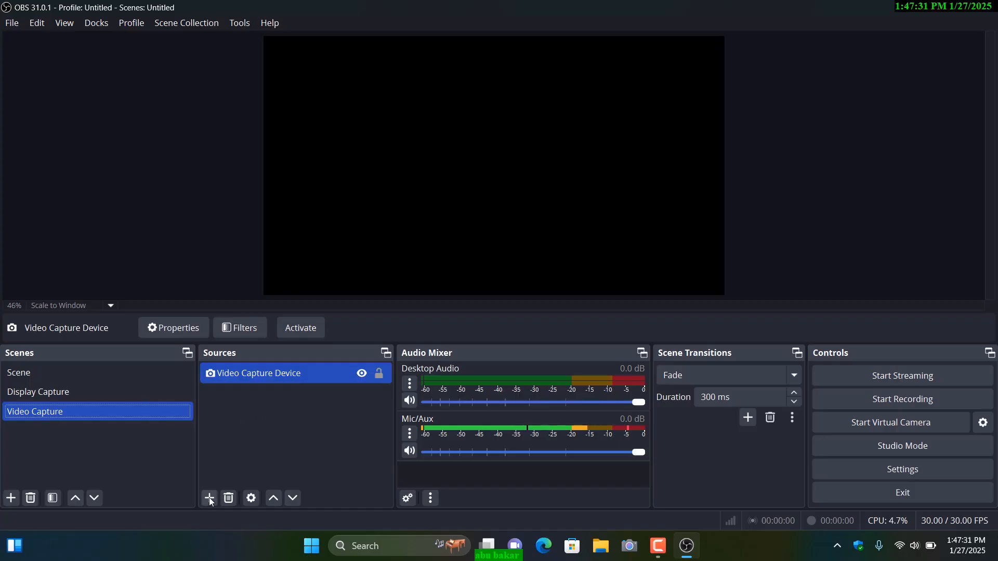
Step: Add a new Audio Input Capture source to the Video Capture scene, using Internal Microphone (Conexant ISST Audio) as its device
left_click(209, 497)
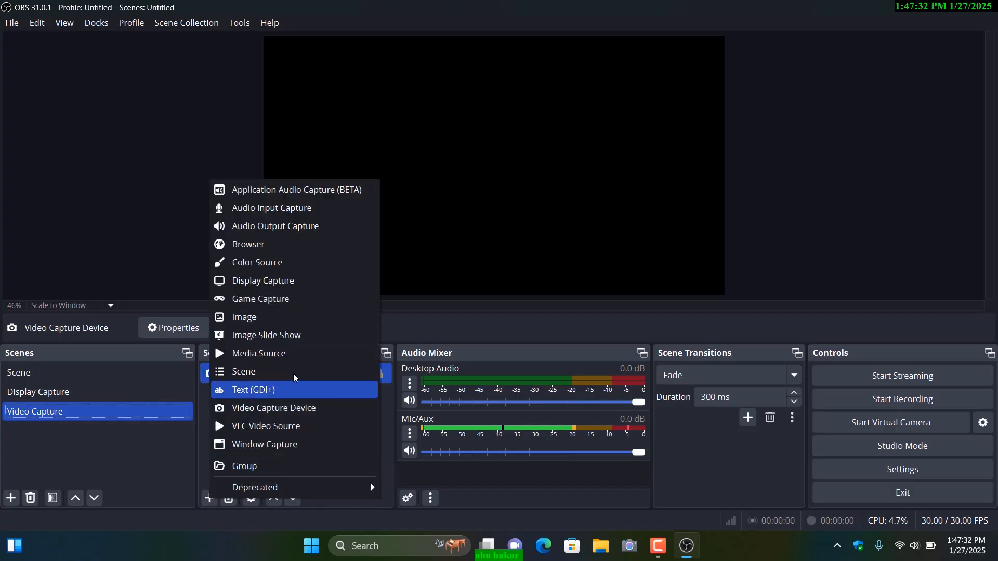
left_click(273, 208)
left_click(517, 343)
left_click(408, 109)
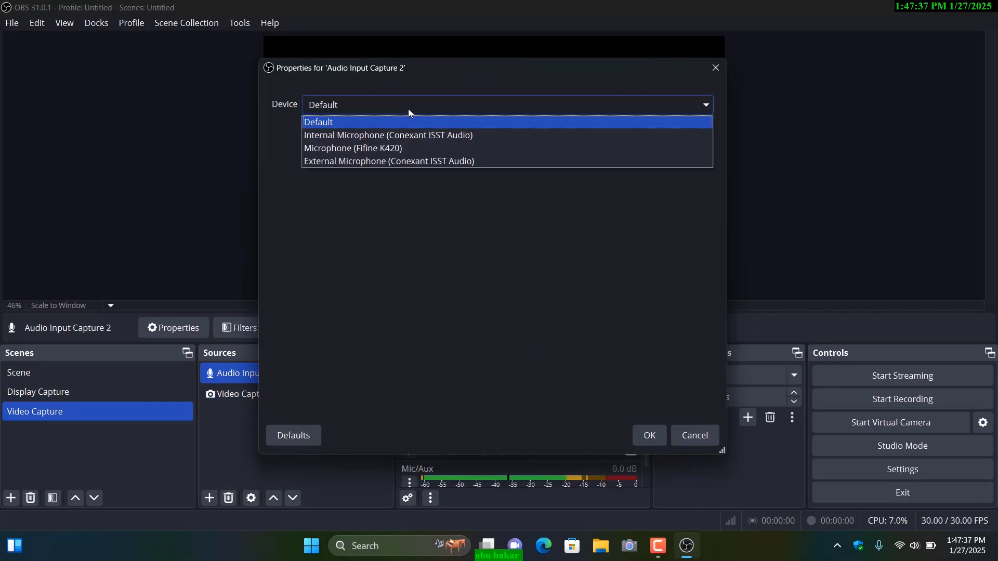
left_click(366, 137)
left_click(651, 437)
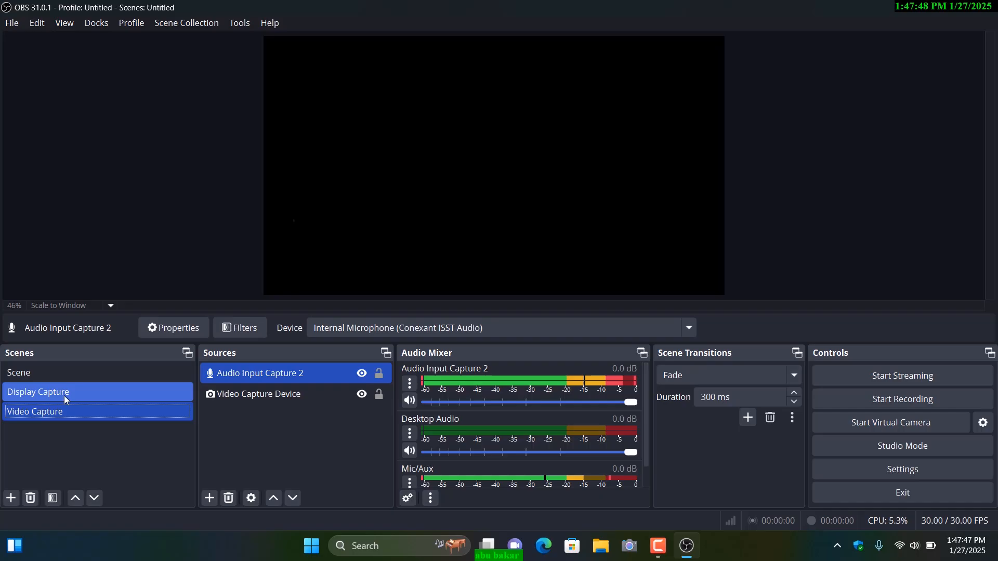
Step: Switch between the Display Capture and Video Capture scenes and examine their sources and audio mixer channels
left_click(66, 395)
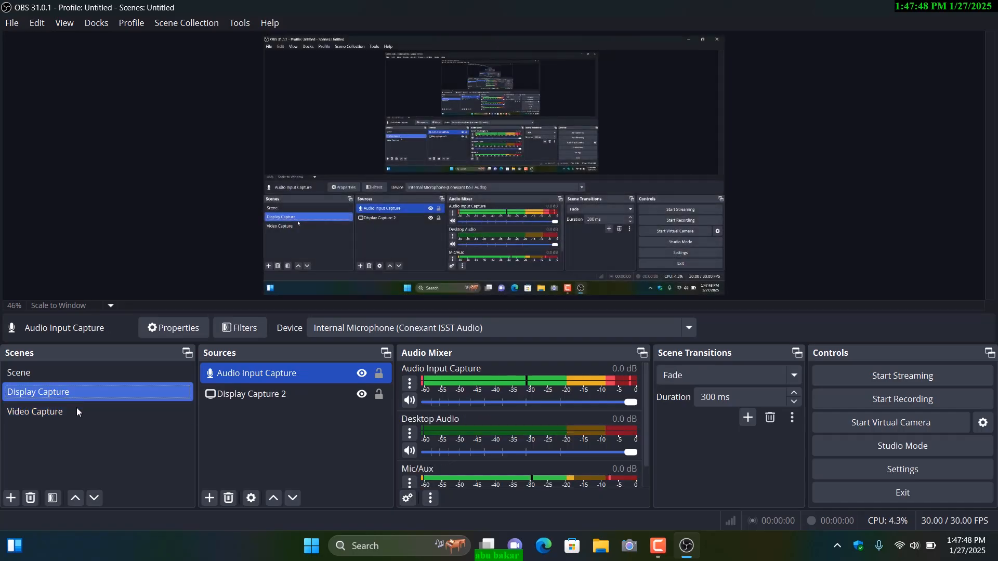
left_click(63, 418)
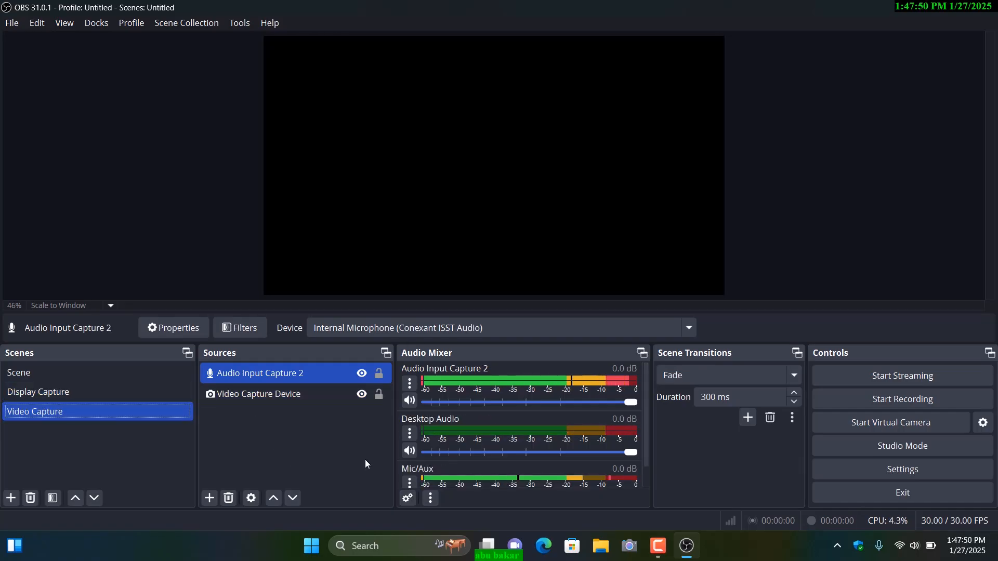
left_click(61, 392)
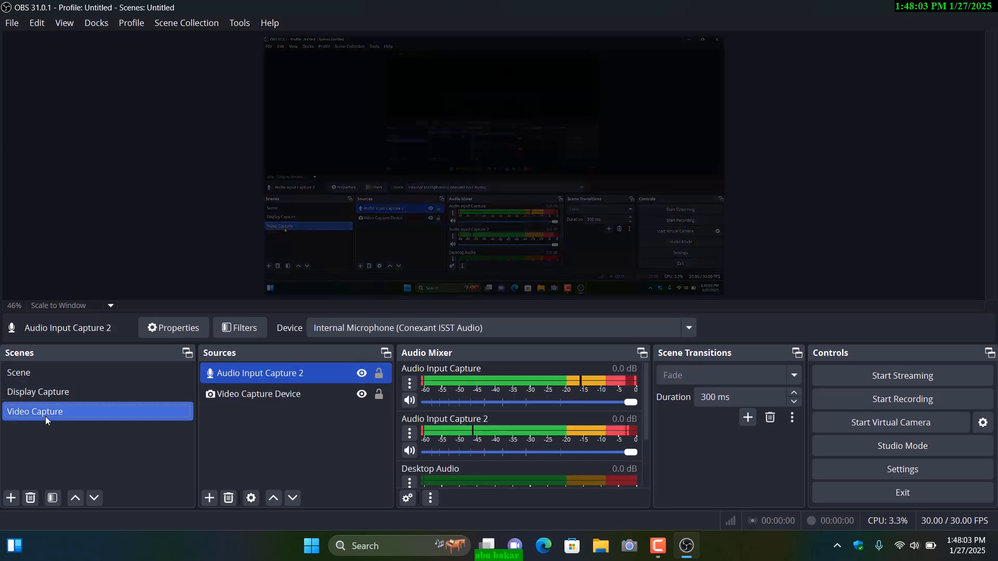
left_click(45, 413)
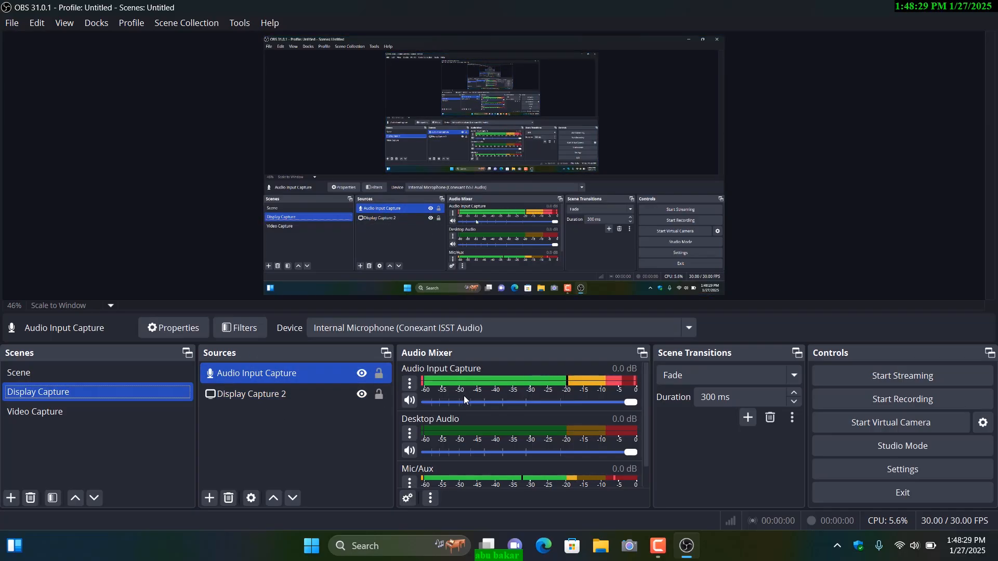
scroll(493, 400, "down", 1)
scroll(497, 422, "up", 1)
scroll(481, 414, "down", 1)
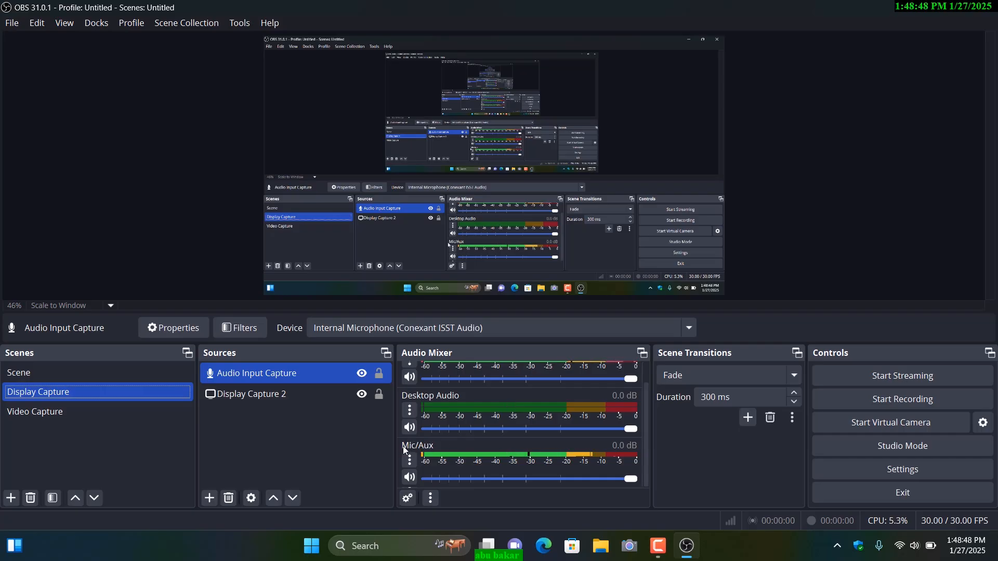
scroll(500, 450, "up", 1)
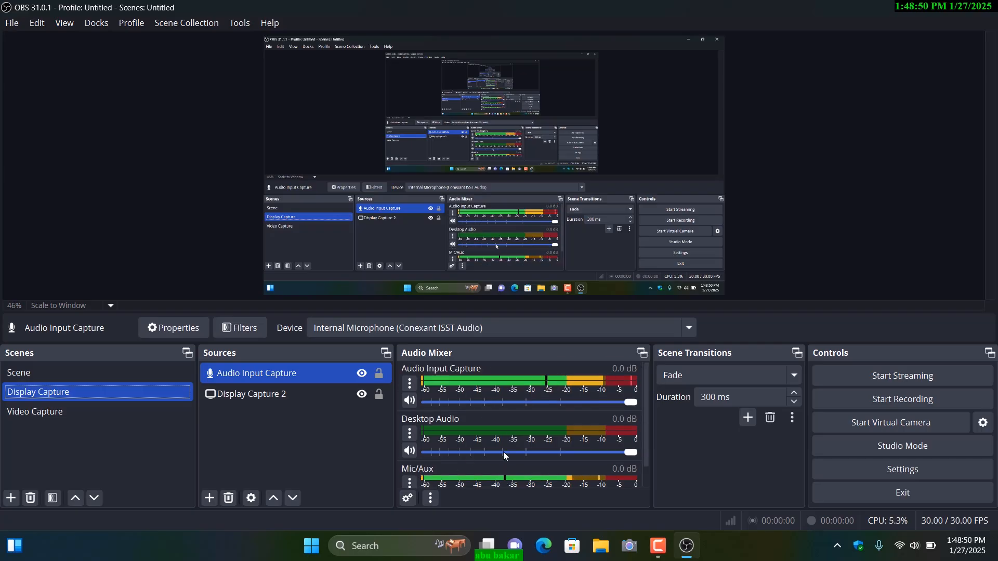
scroll(535, 449, "down", 1)
scroll(498, 444, "up", 1)
scroll(456, 436, "down", 1)
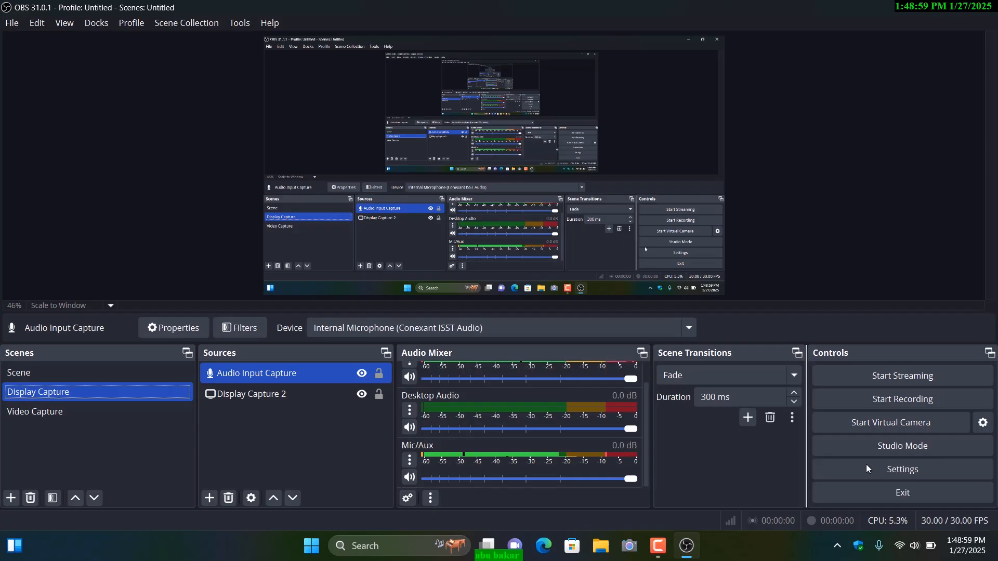
Step: Set the global Mic/Auxiliary Audio device to Disabled in the audio settings and apply the change
left_click(912, 473)
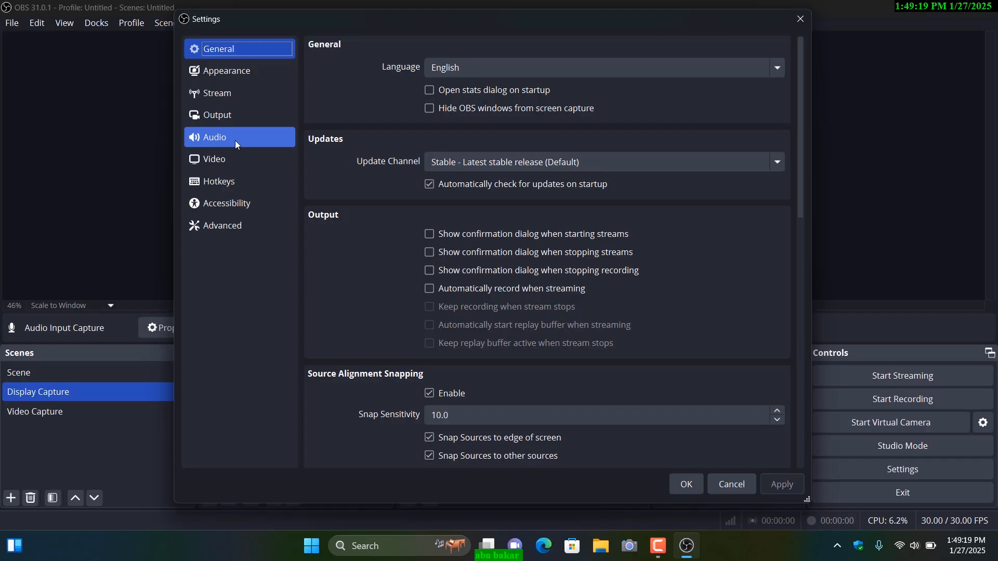
left_click(206, 139)
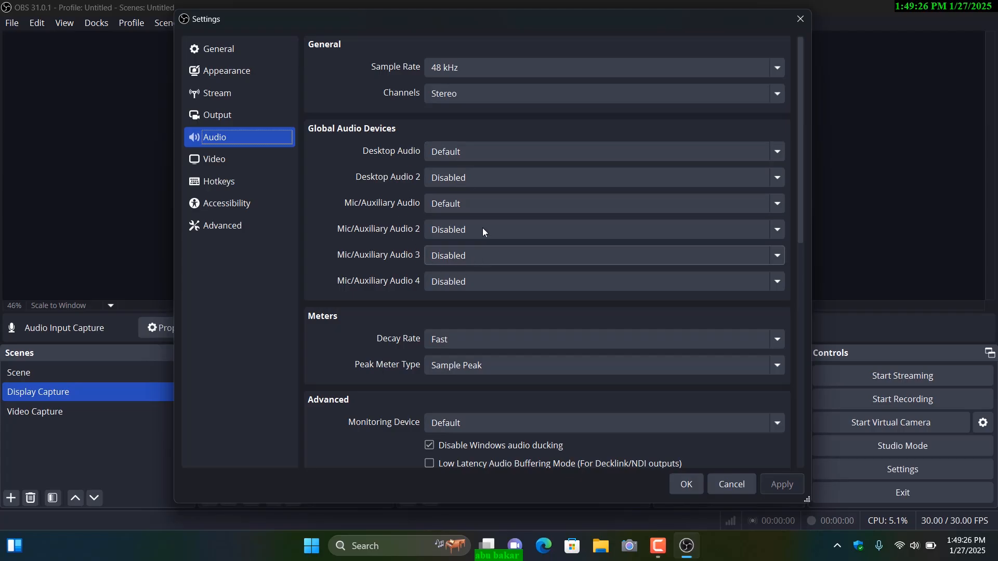
left_click(452, 153)
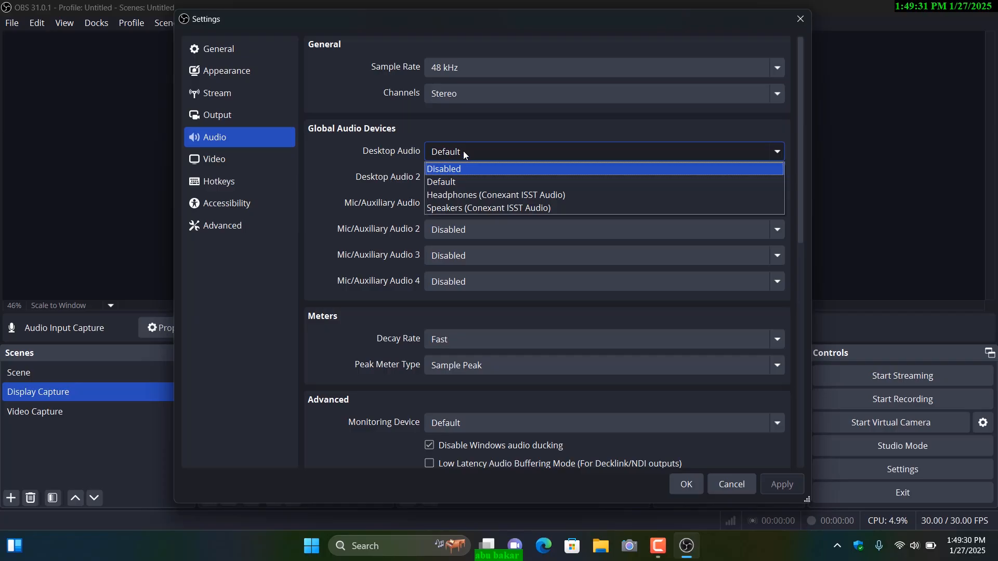
left_click(463, 150)
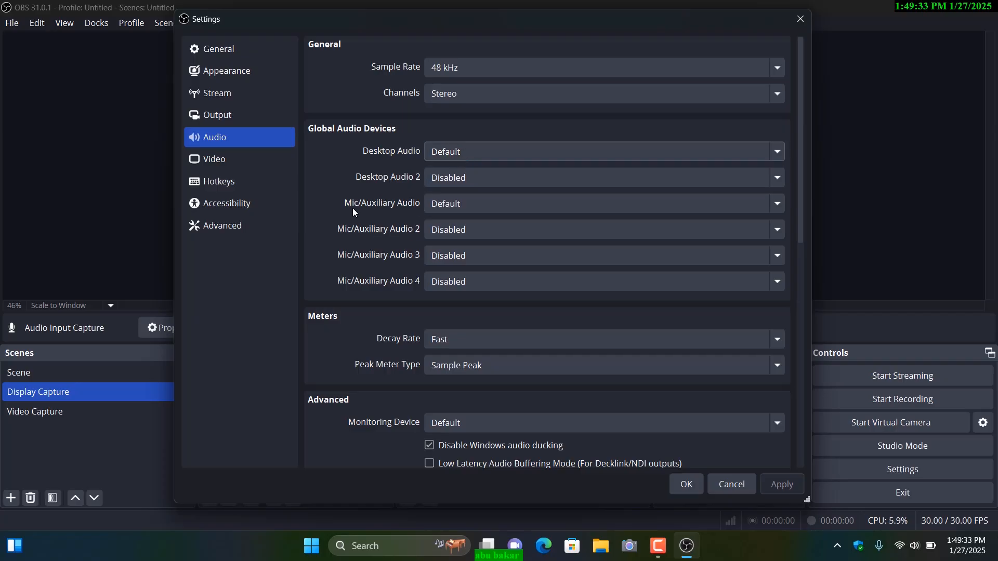
left_click(454, 208)
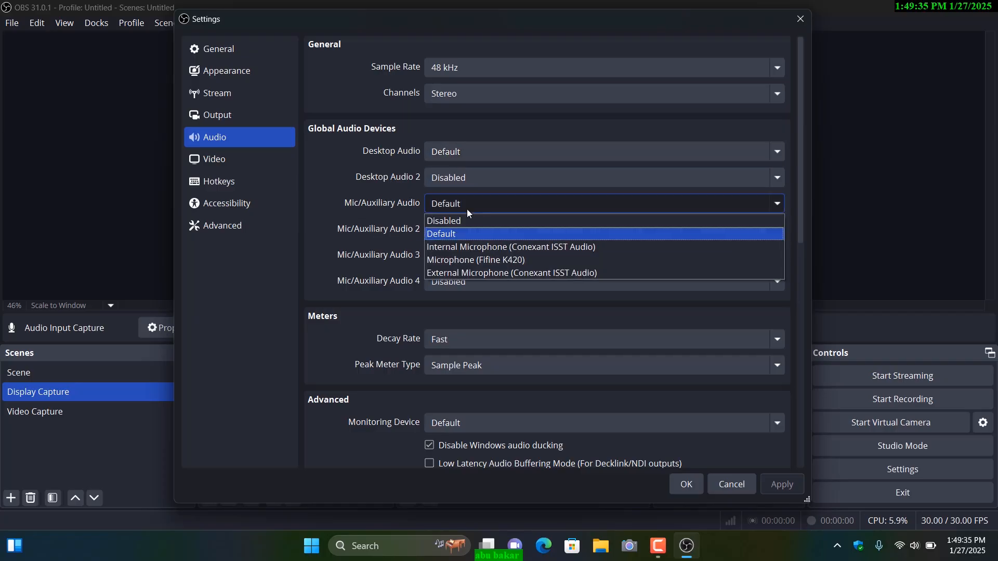
left_click(340, 213)
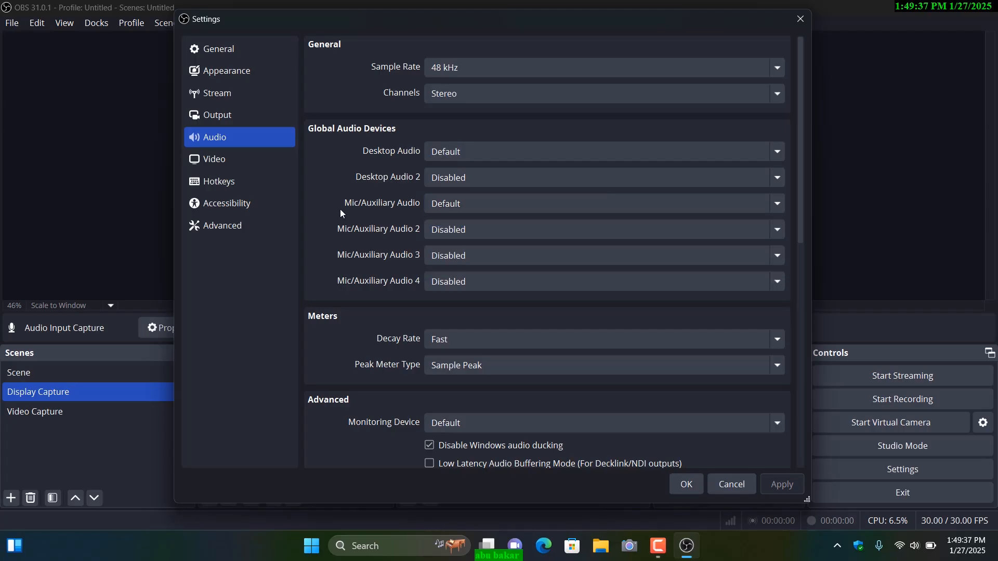
left_click(459, 208)
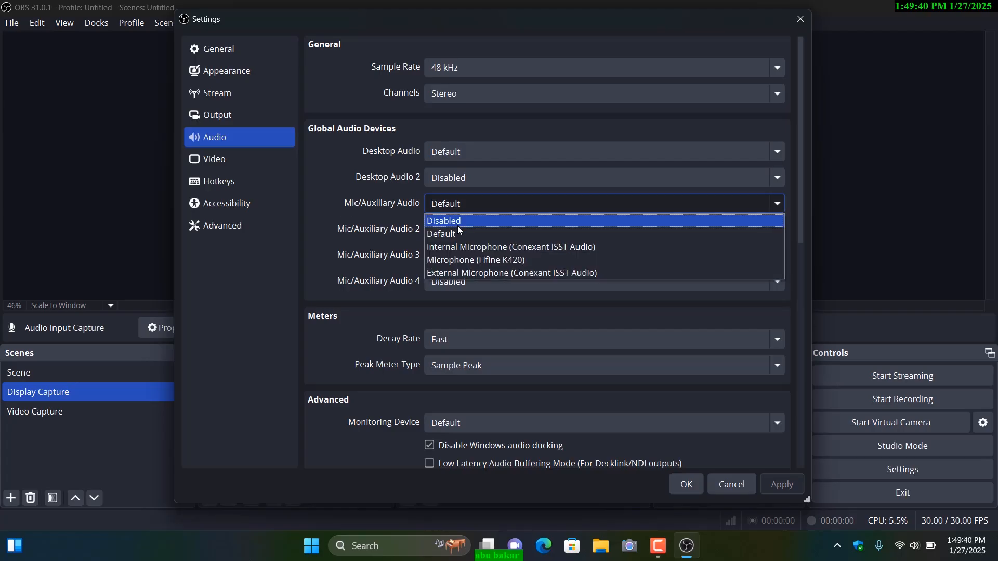
left_click(457, 225)
left_click(781, 486)
left_click(691, 488)
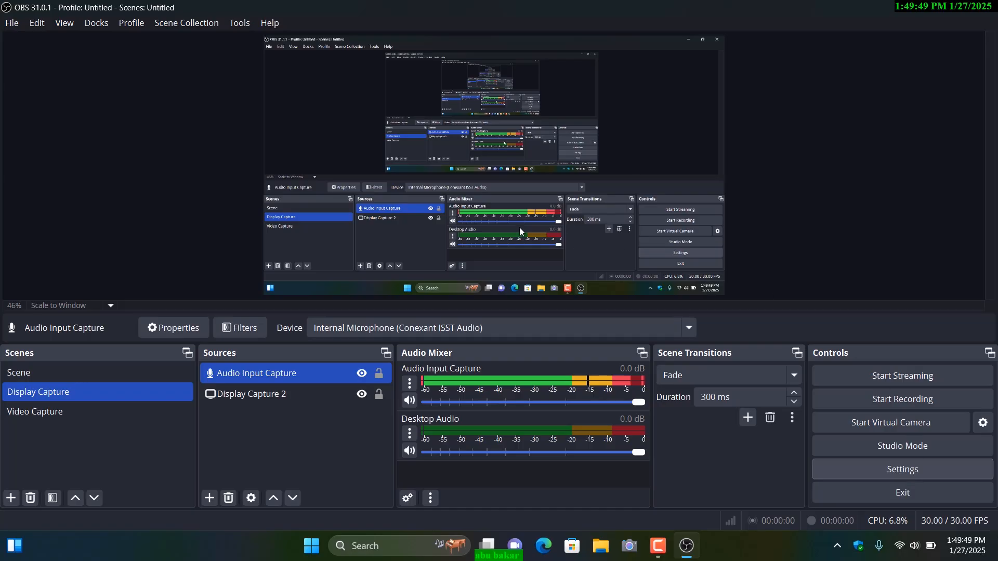
Step: Set the global Mic/Auxiliary Audio device to Internal Microphone (Conexant ISST Audio) and apply the audio settings
left_click(902, 470)
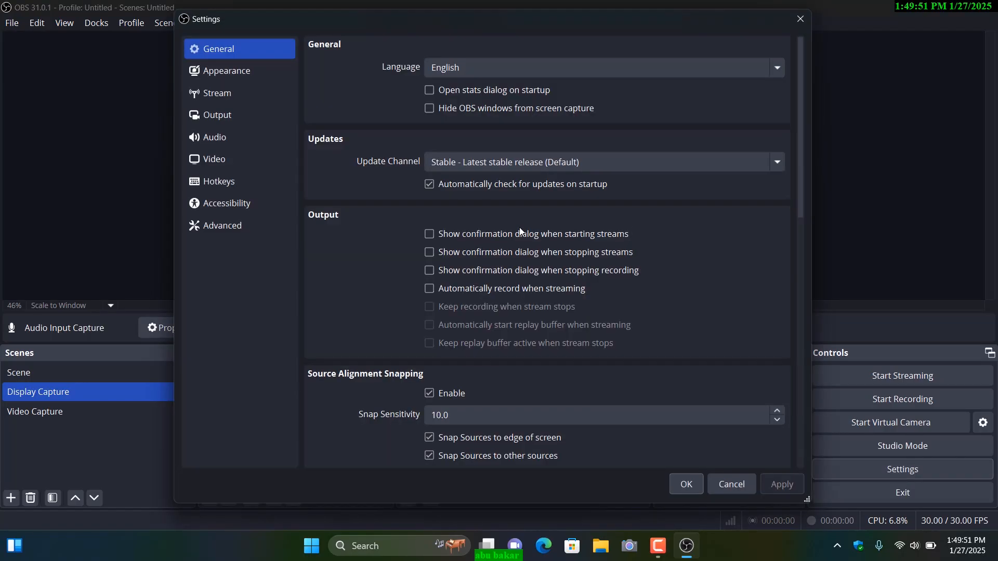
left_click(216, 145)
left_click(452, 203)
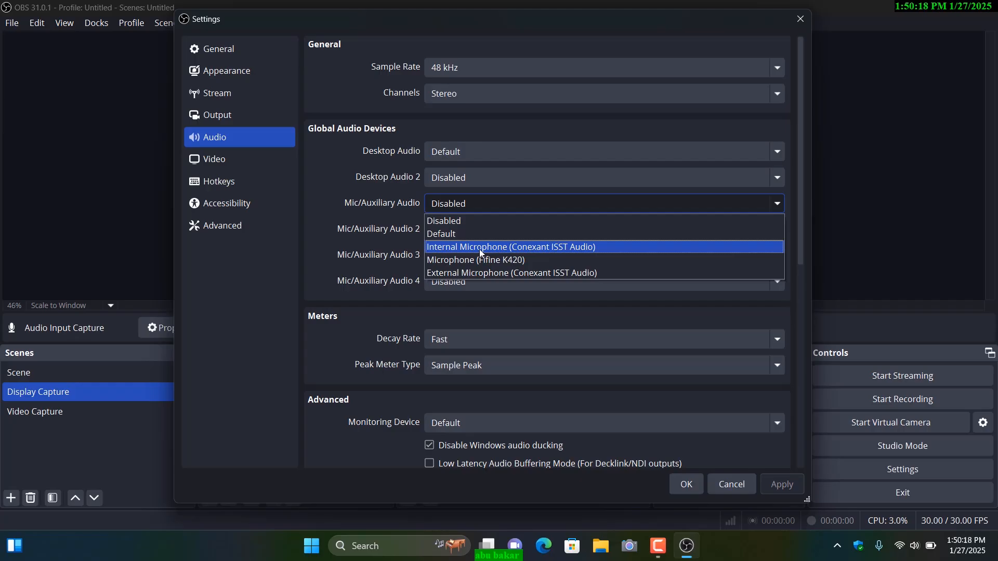
left_click(480, 249)
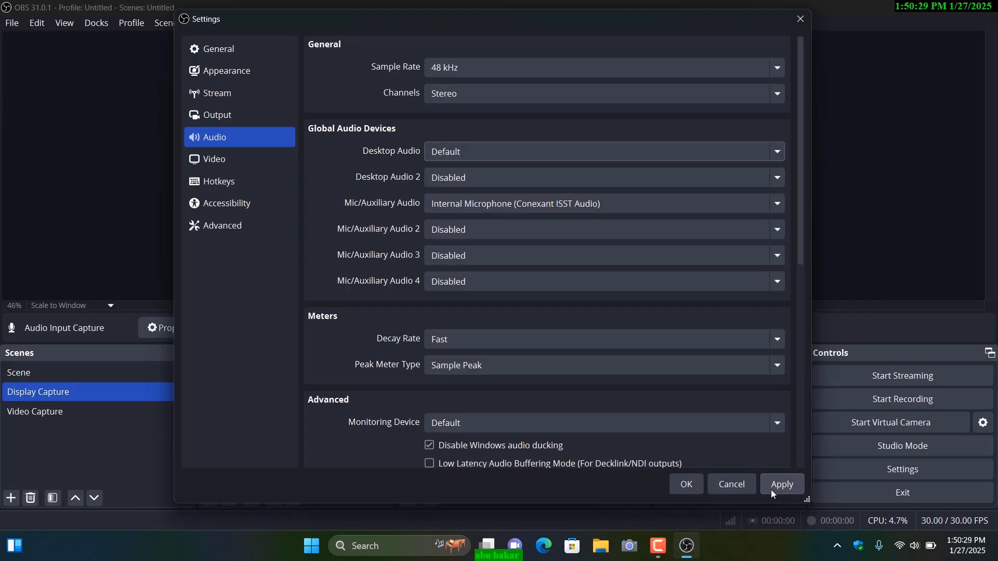
left_click(780, 486)
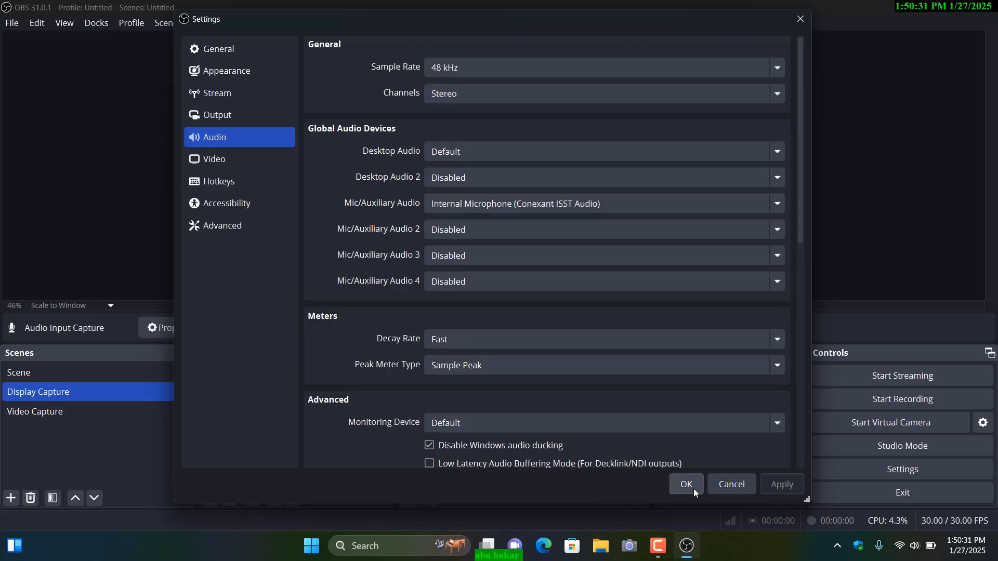
left_click(693, 489)
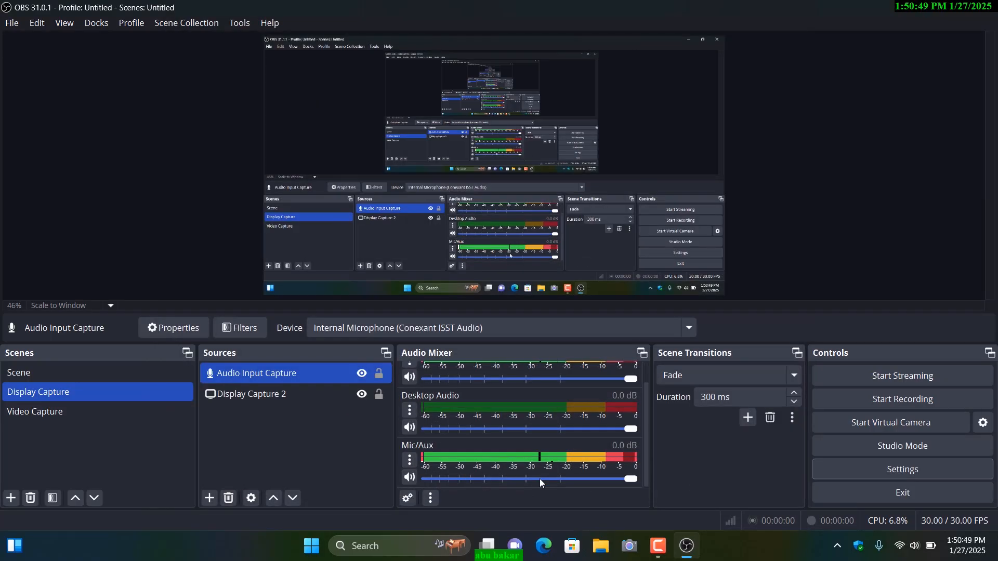
Step: Examine the Display Capture scene's audio mixer channels and the global audio devices in the audio settings
scroll(554, 469, "up", 2)
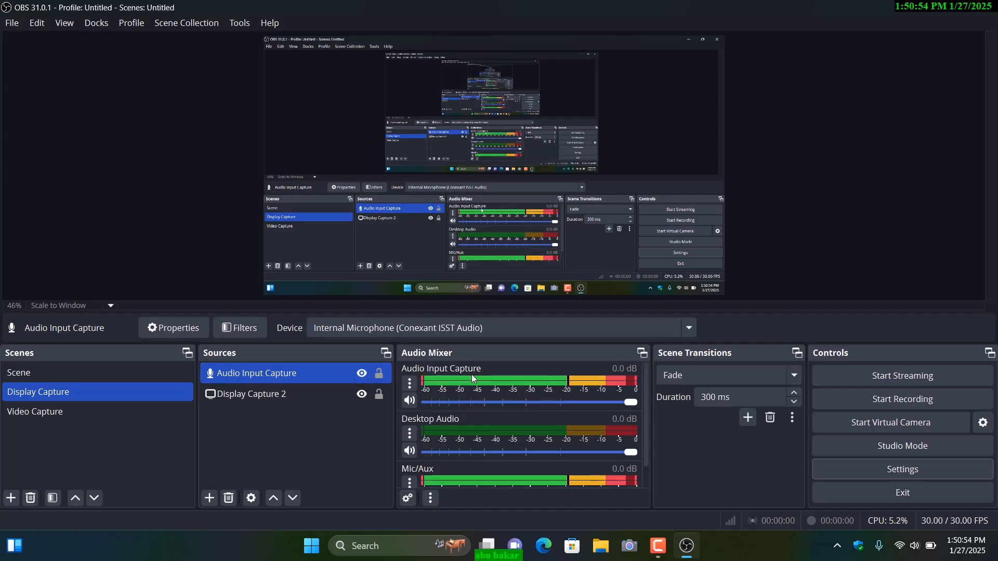
scroll(540, 429, "down", 1)
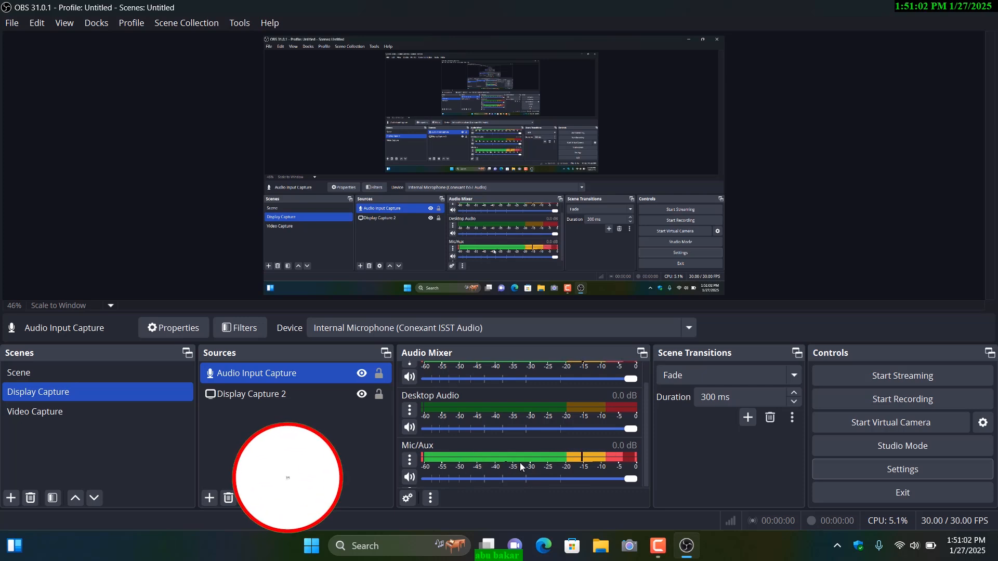
left_click(880, 471)
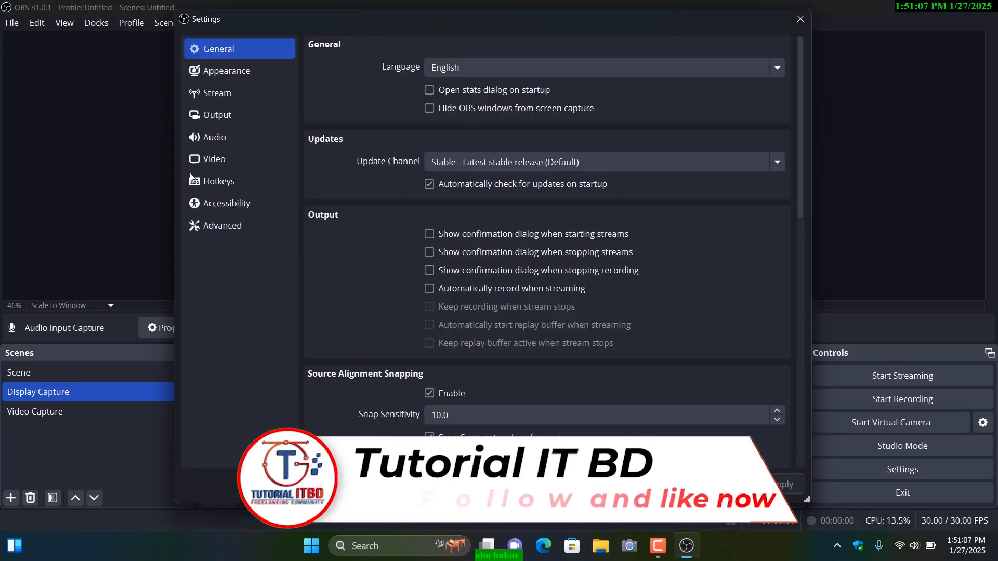
left_click(211, 136)
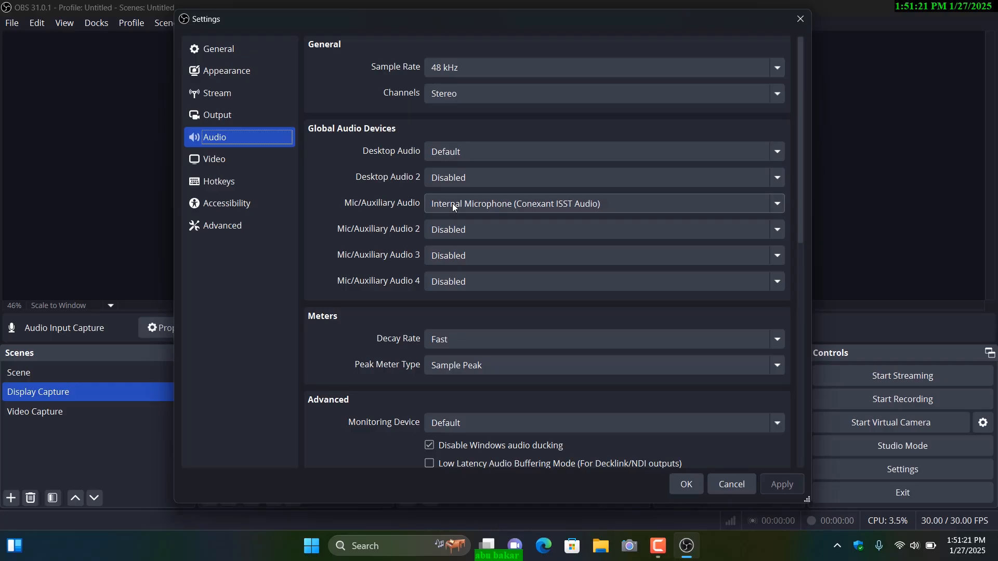
left_click(798, 19)
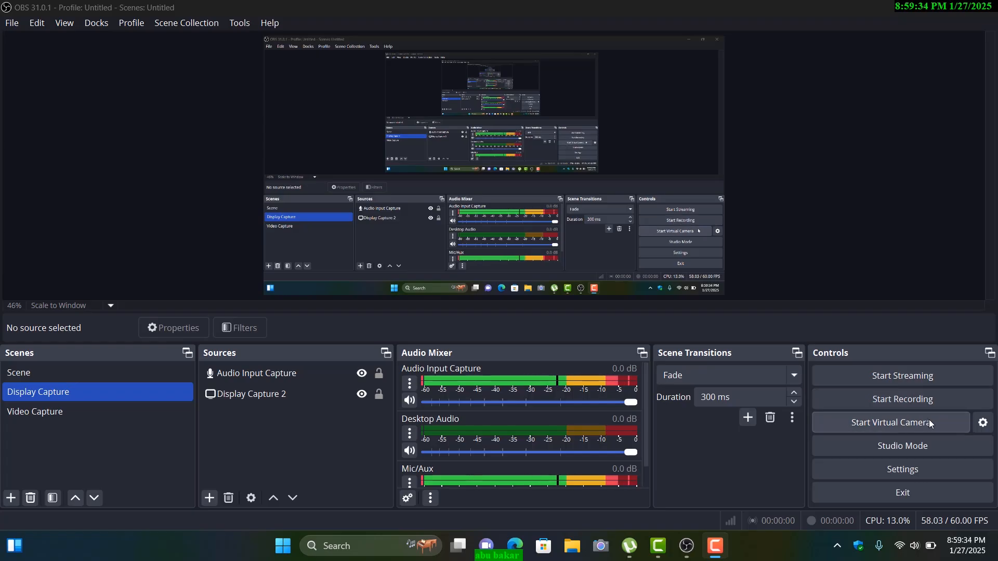
Step: Turn on Studio Mode to view the preview and program side by side, and turn it off again
left_click(890, 446)
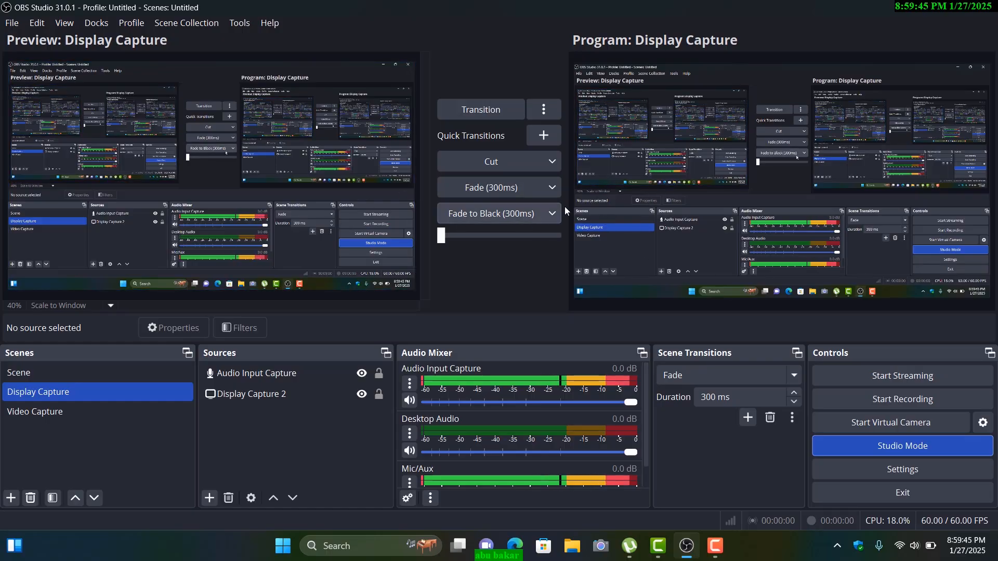
left_click(899, 446)
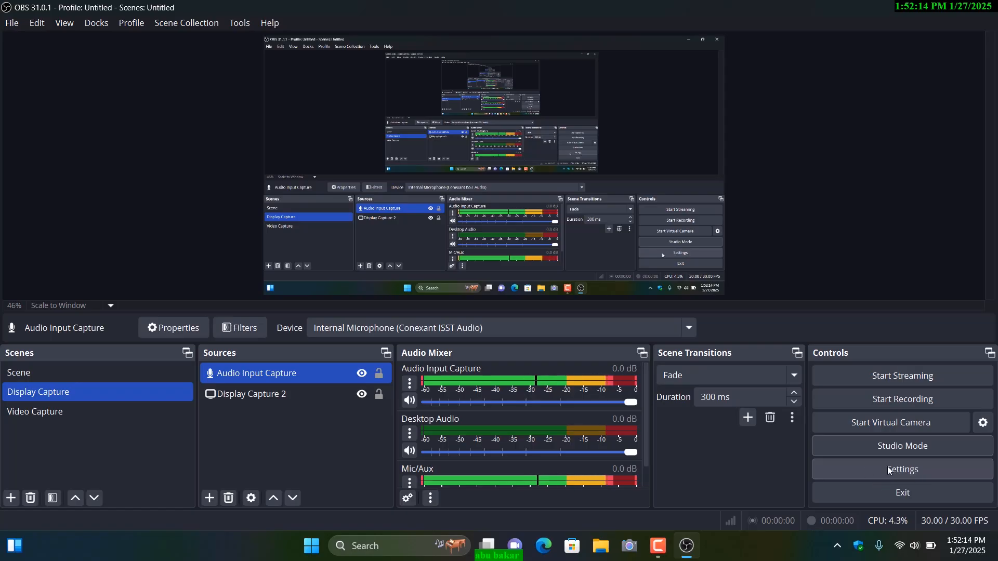
Step: Set the recording path in the output settings to the Downloads folder
left_click(896, 472)
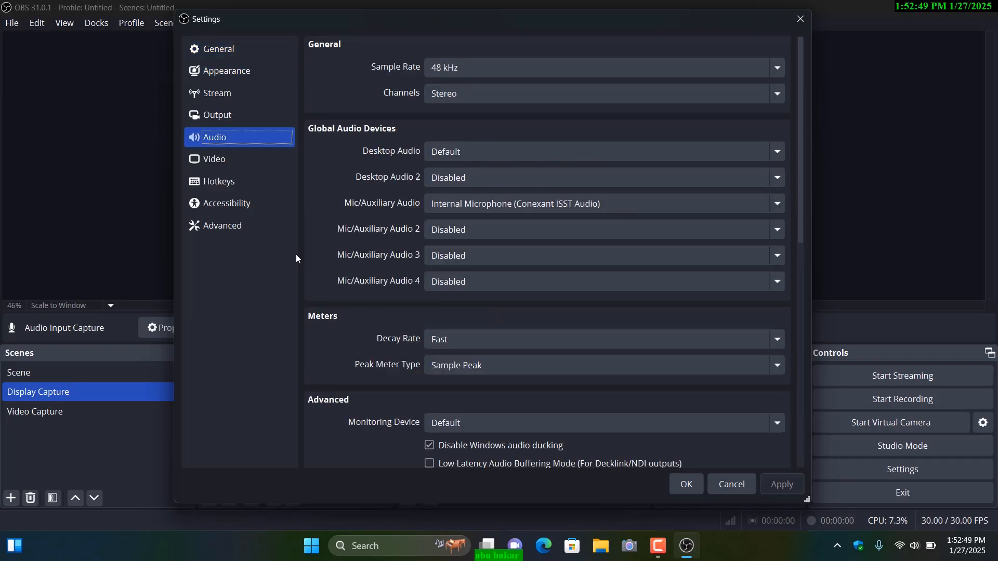
left_click(216, 121)
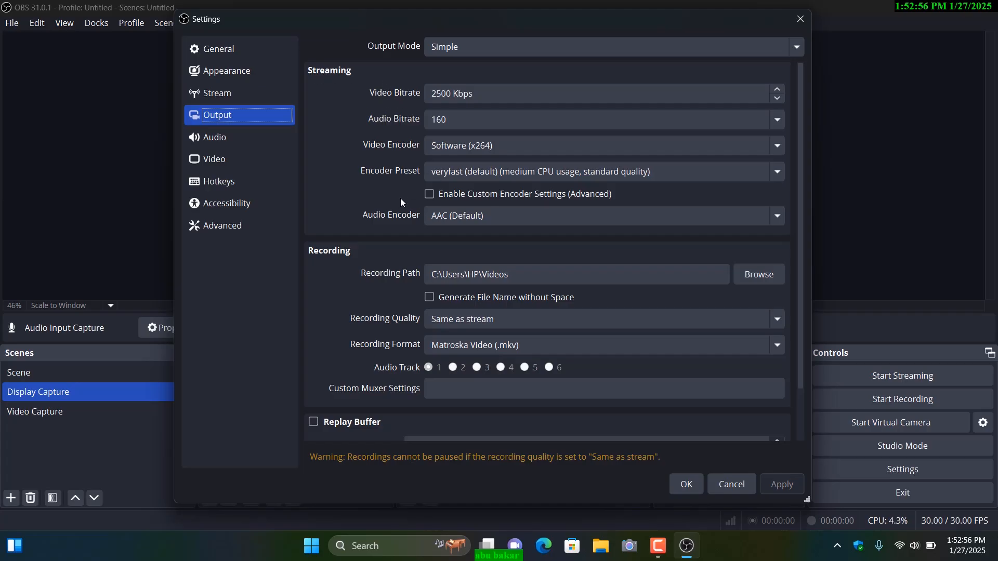
left_click(450, 213)
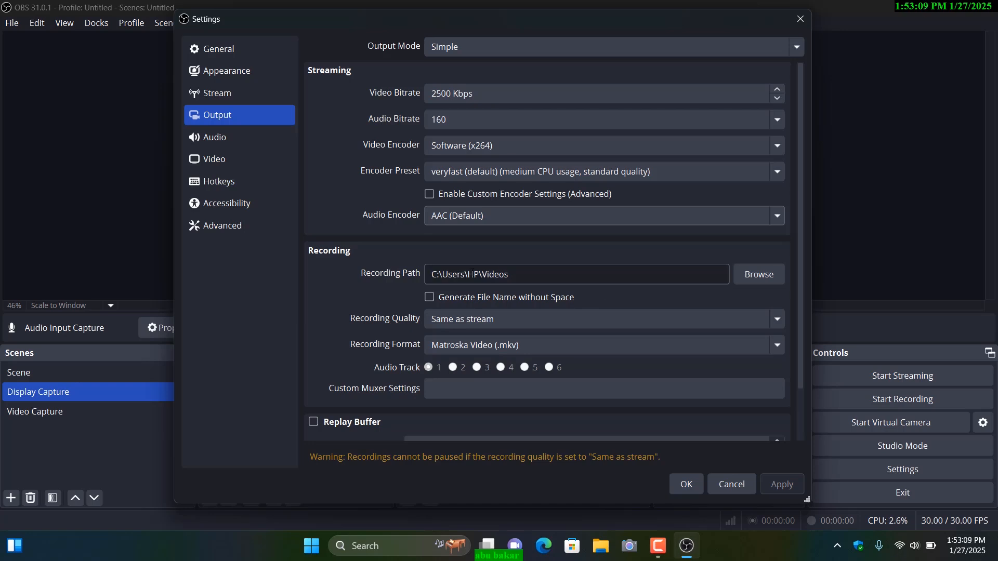
left_click(753, 278)
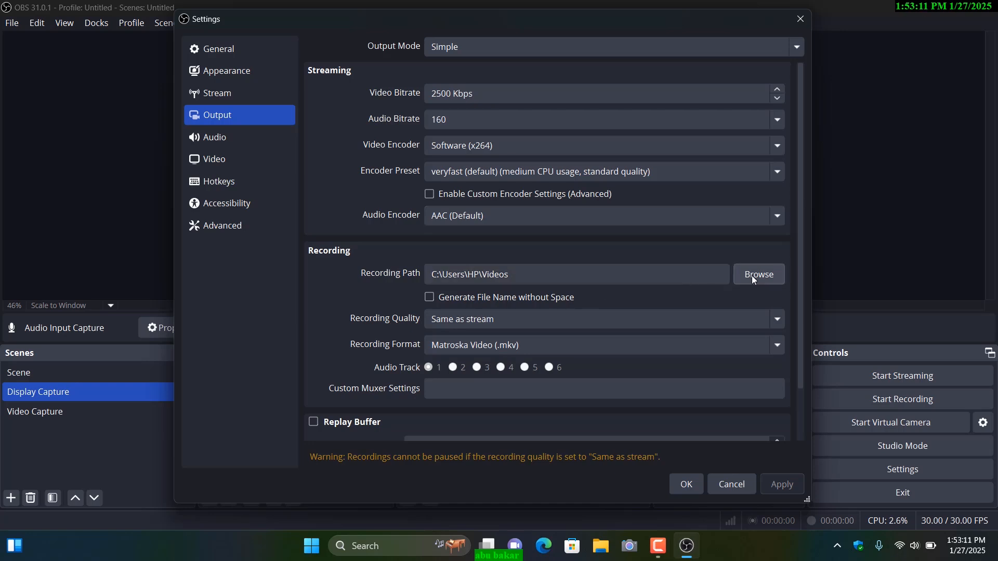
scroll(237, 243, "down", 2)
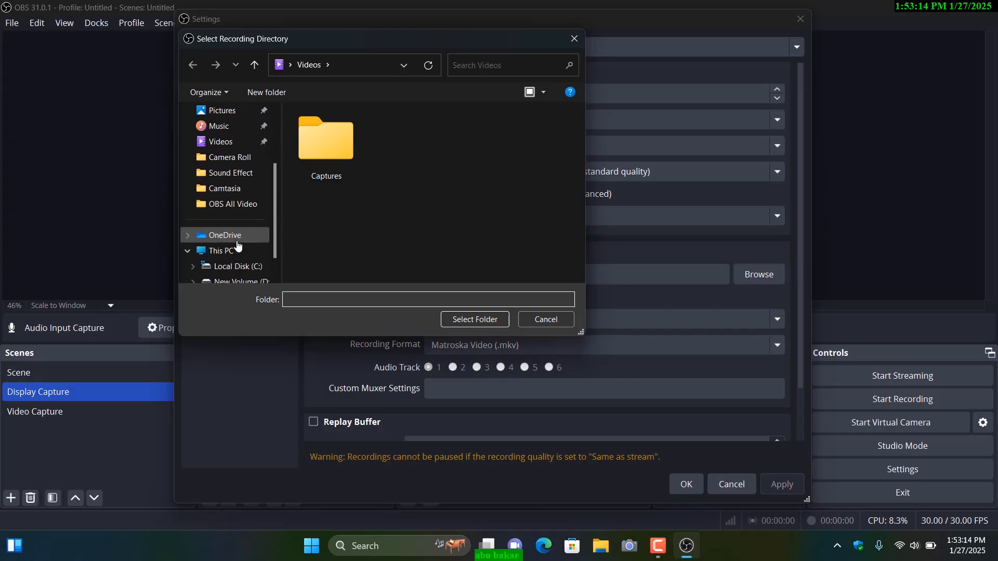
scroll(230, 218, "up", 2)
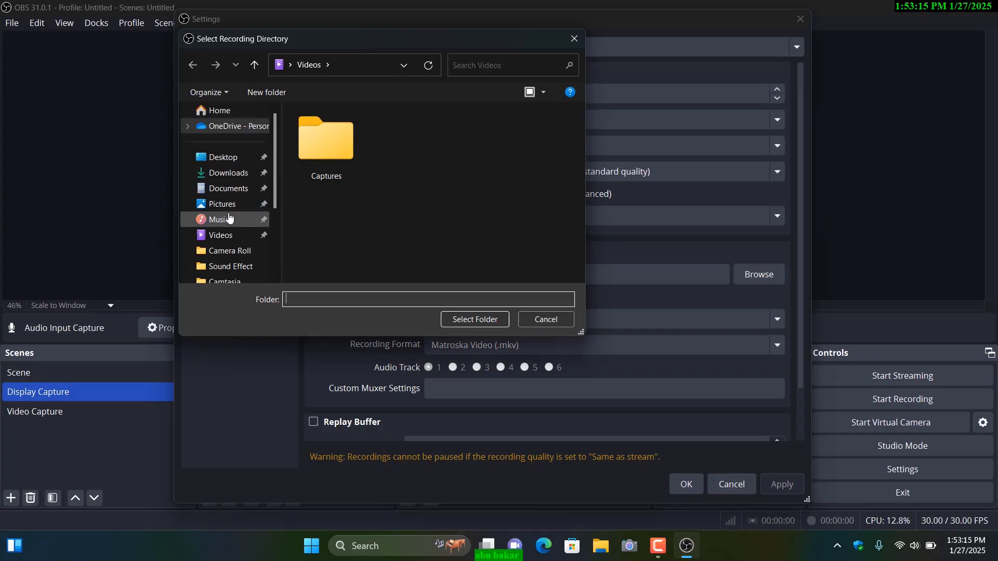
left_click(232, 178)
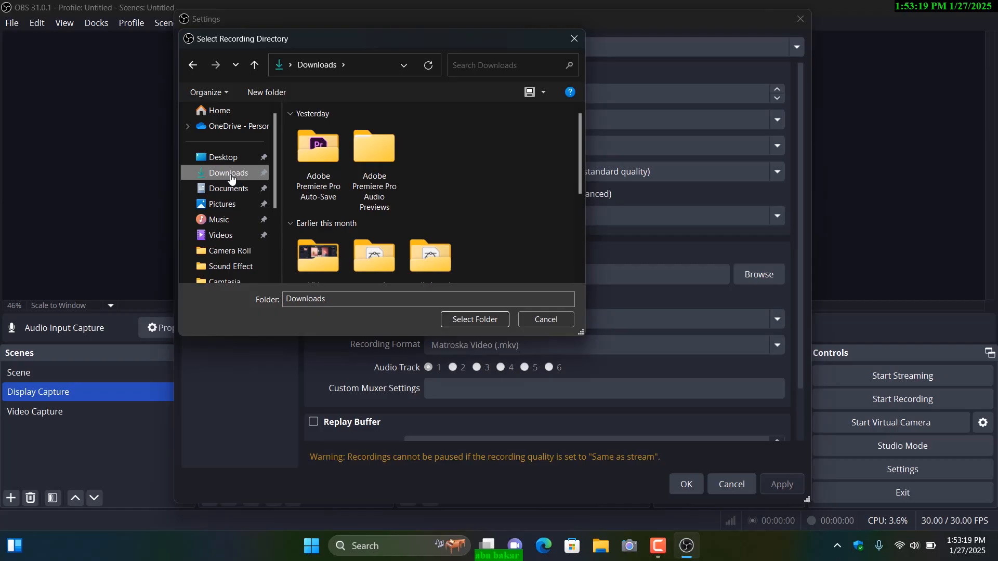
left_click(472, 320)
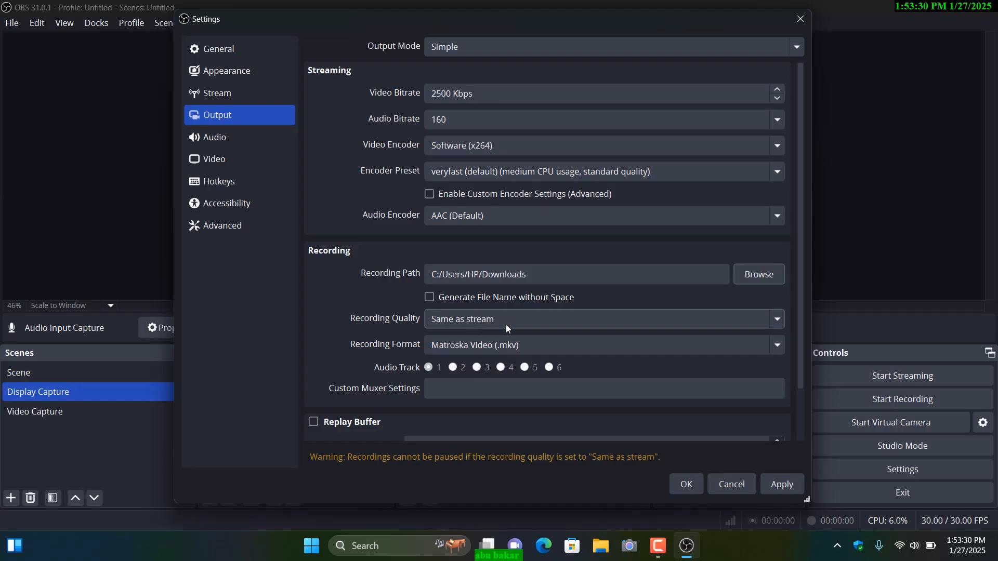
Step: Set the recording quality to High Quality, Medium File Size and the recording format to MPEG-4 (.mp4)
left_click(463, 323)
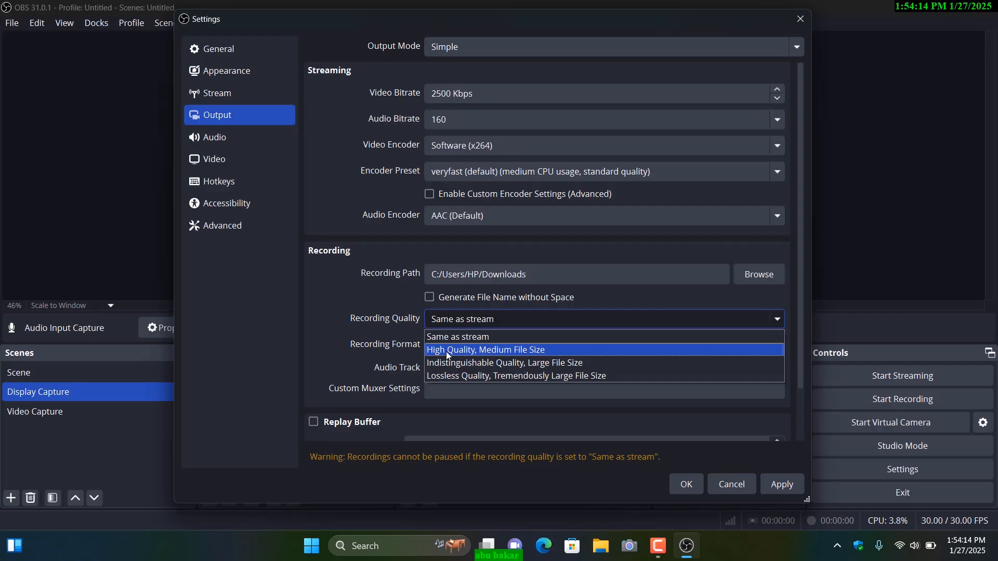
left_click(521, 353)
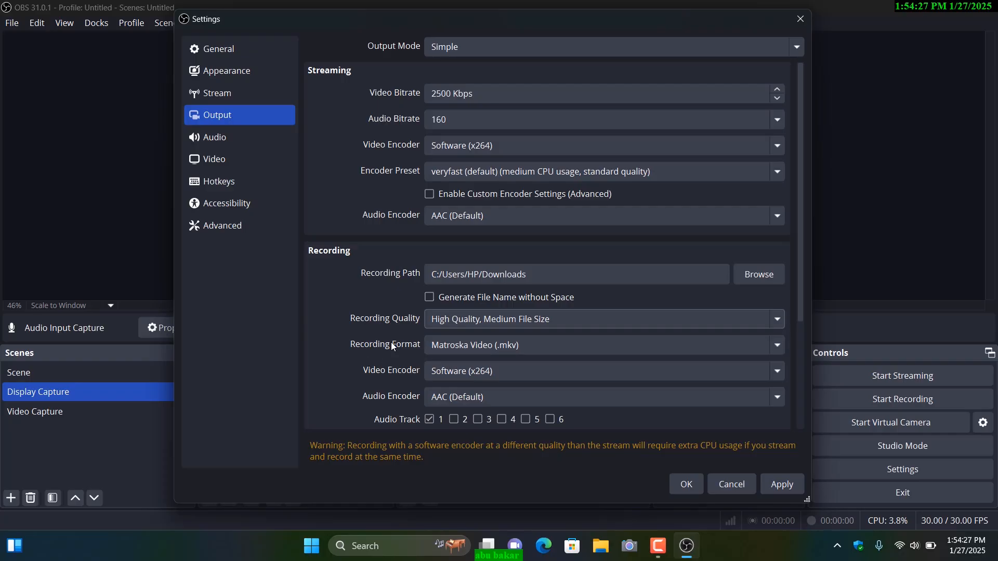
left_click(456, 347)
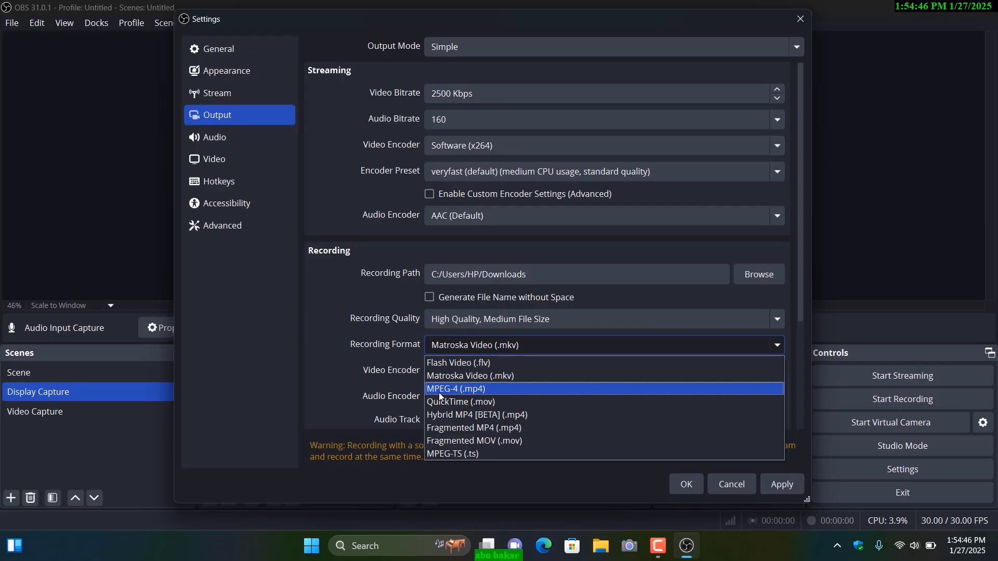
left_click(474, 388)
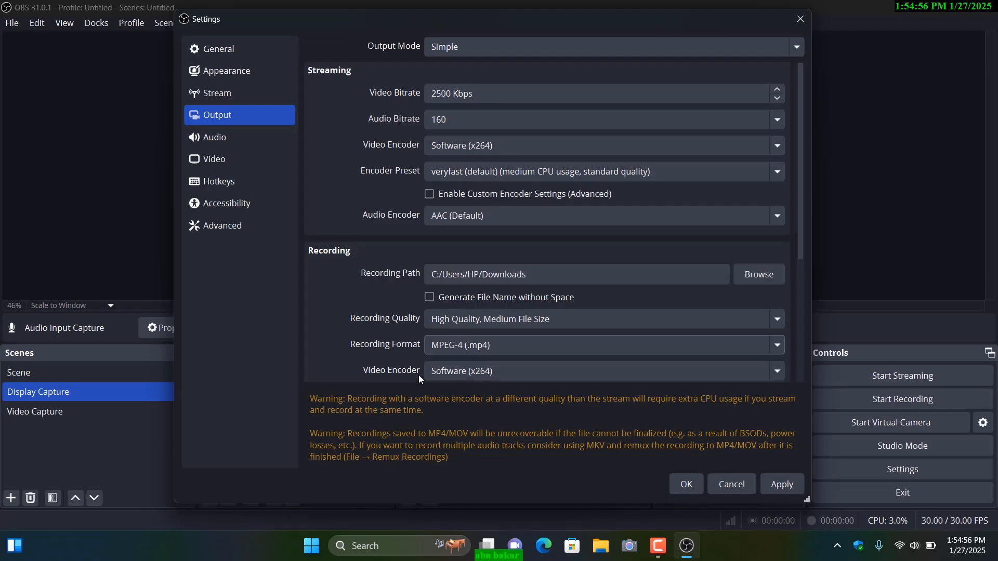
Step: Set the recording video encoder to Hardware (QSV, H.264), and apply and close the settings
left_click(457, 370)
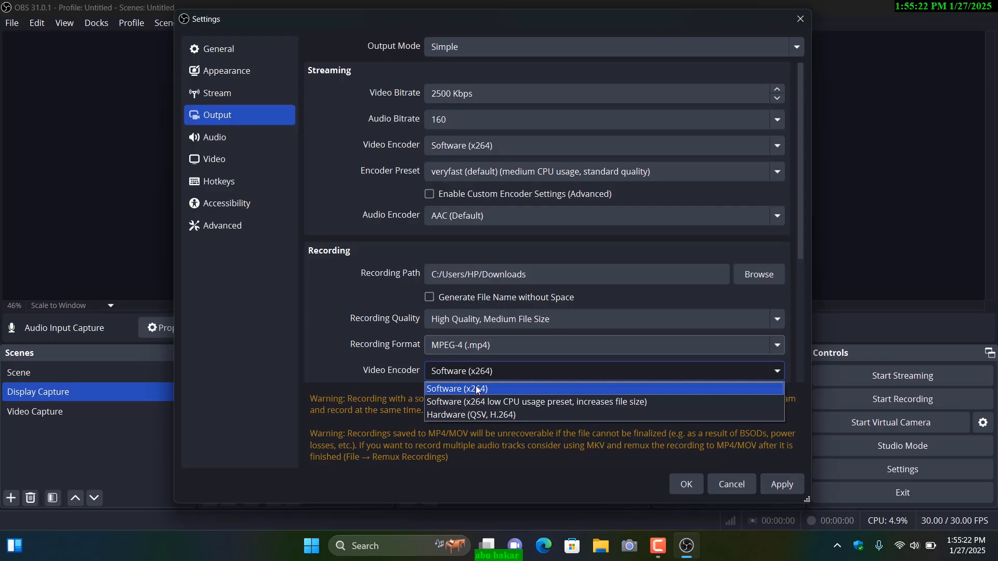
left_click(480, 415)
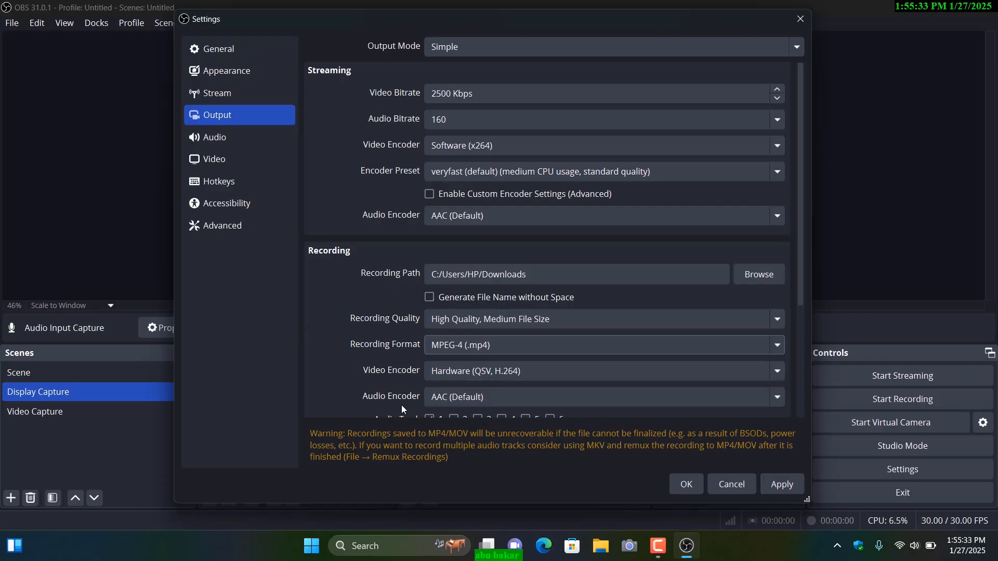
scroll(494, 394, "down", 3)
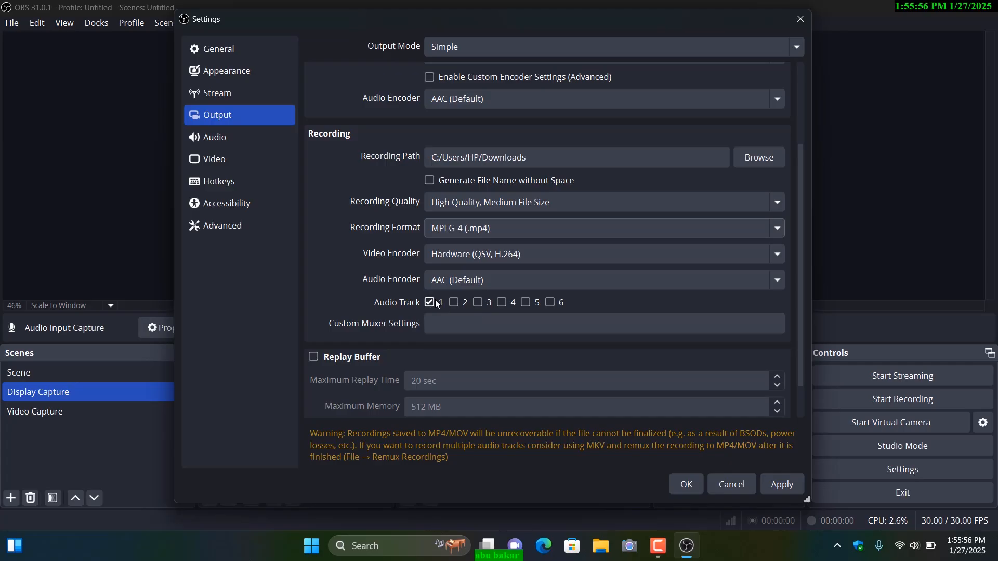
scroll(463, 305, "down", 2)
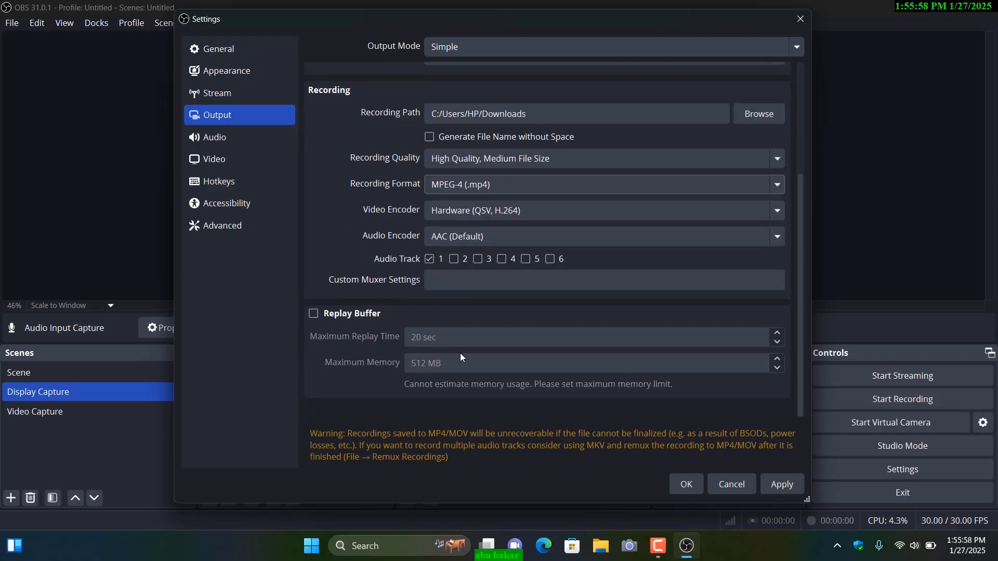
scroll(472, 330, "up", 5)
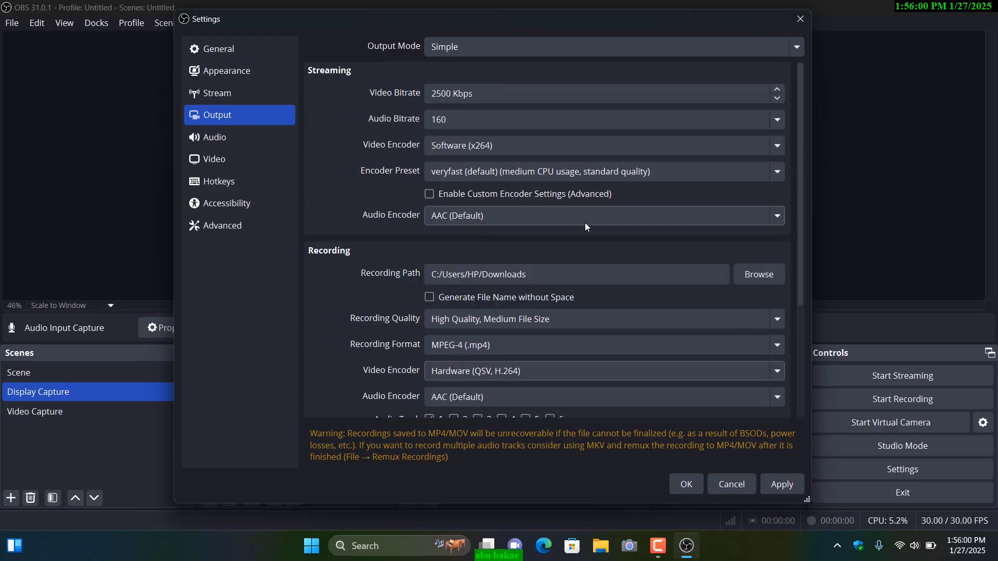
left_click(789, 480)
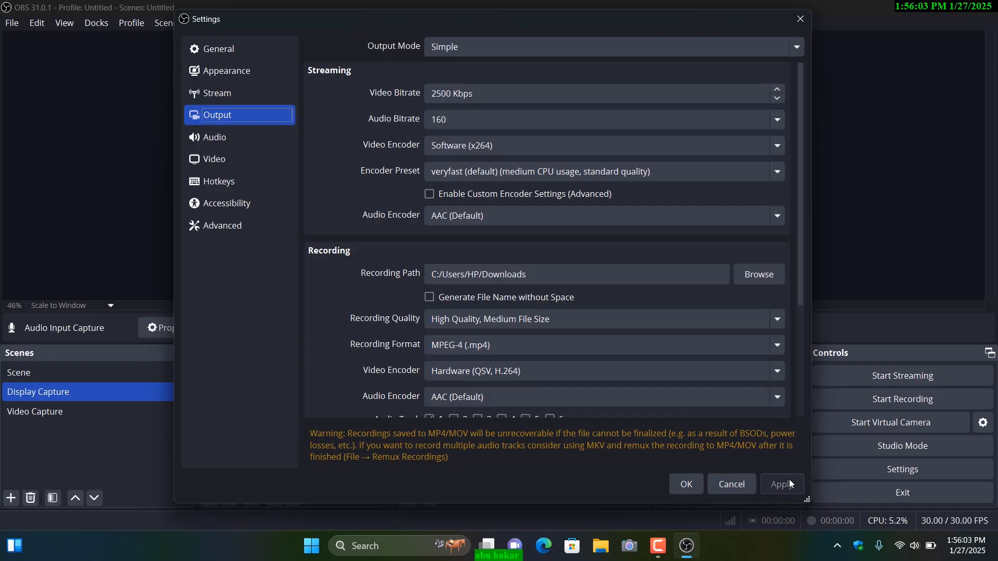
left_click(689, 489)
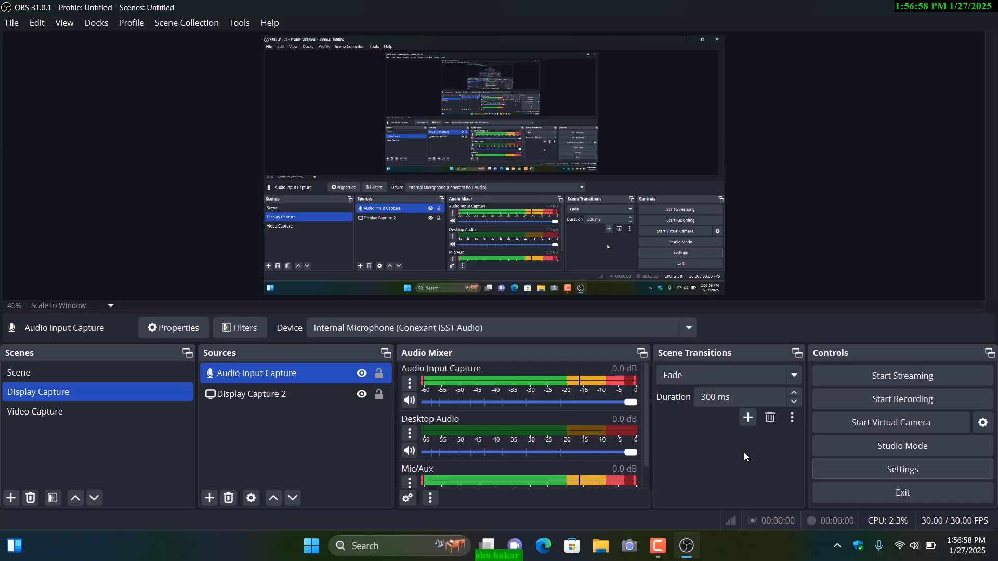
Step: Reopen the output settings and set the output mode to Advanced
left_click(908, 470)
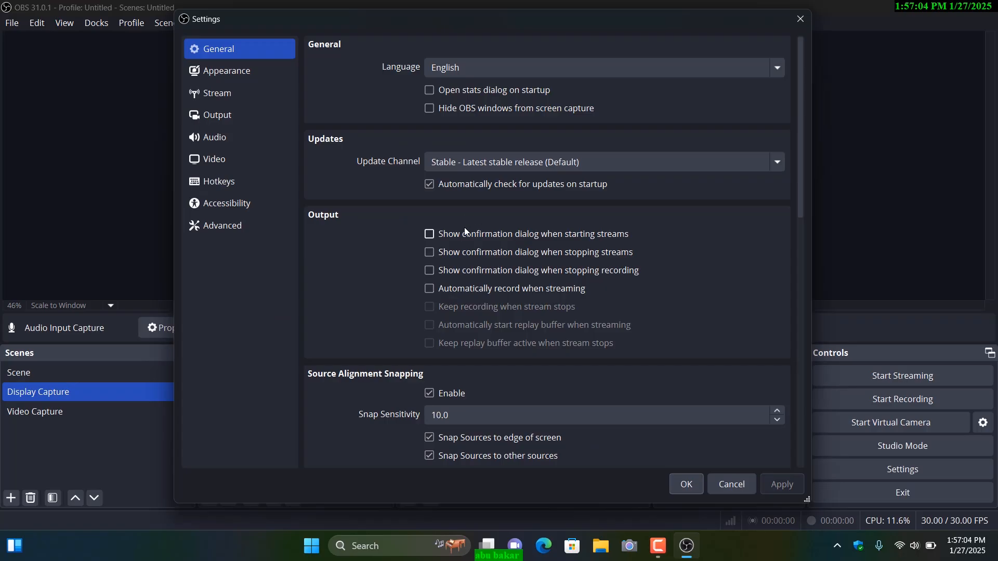
left_click(211, 120)
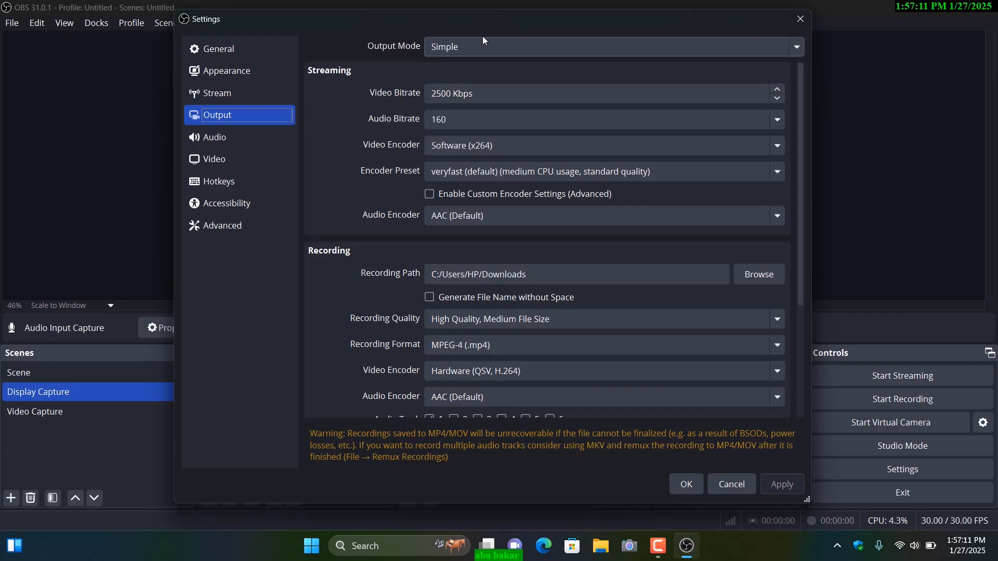
scroll(500, 327, "down", 3)
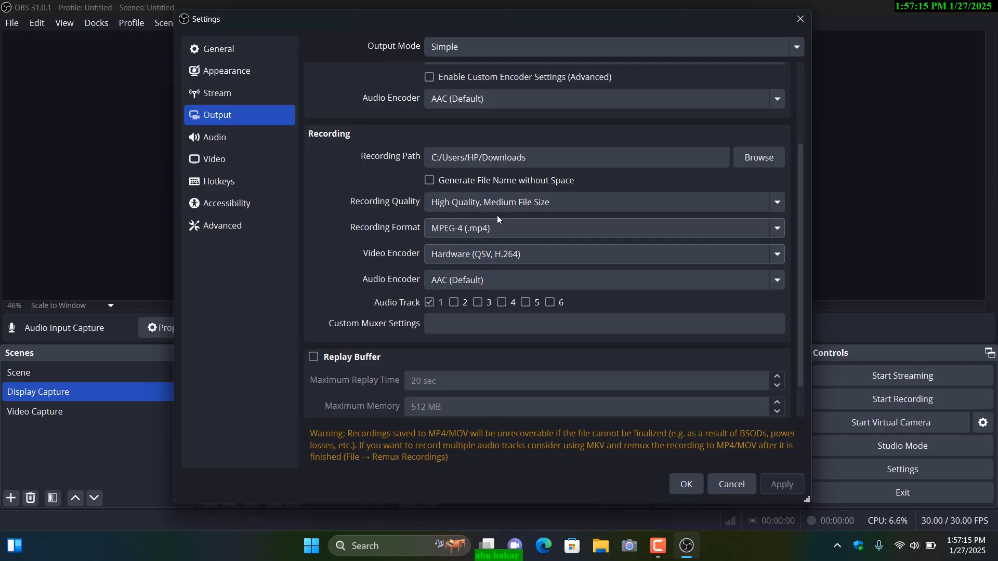
left_click(446, 48)
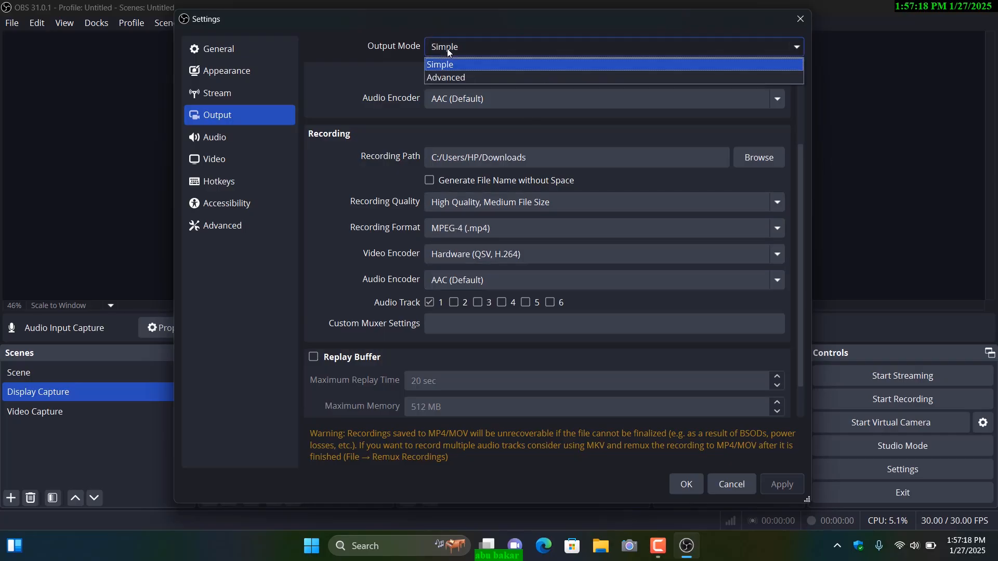
left_click(456, 79)
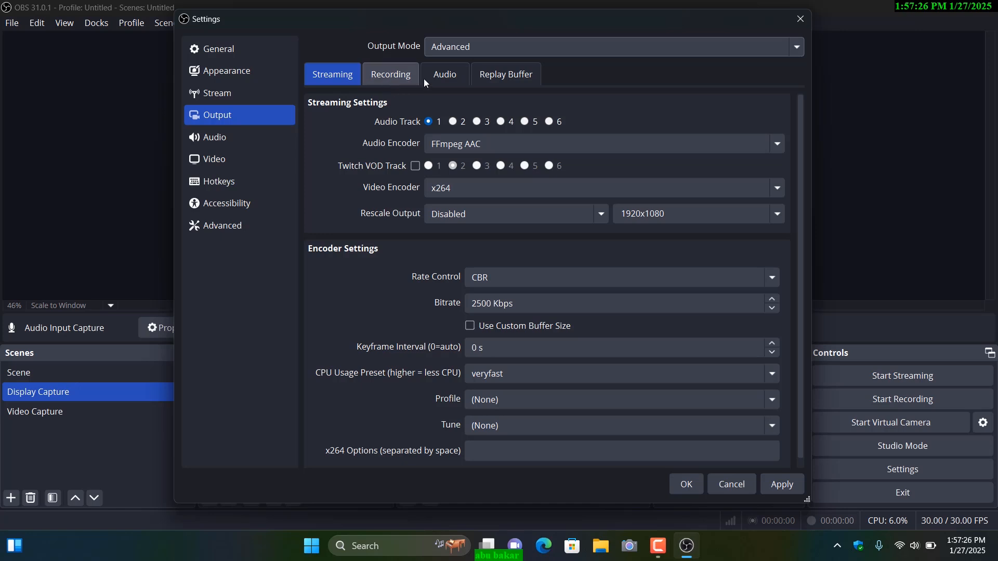
Step: Open the advanced recording settings, look at the Custom Output (FFmpeg) type, and set the recording type to Standard
left_click(389, 76)
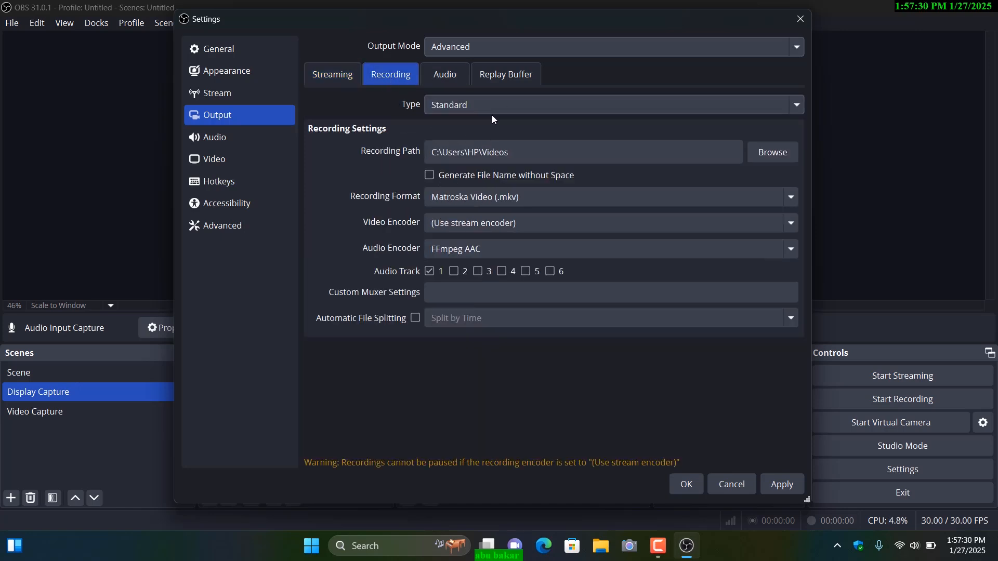
left_click(469, 105)
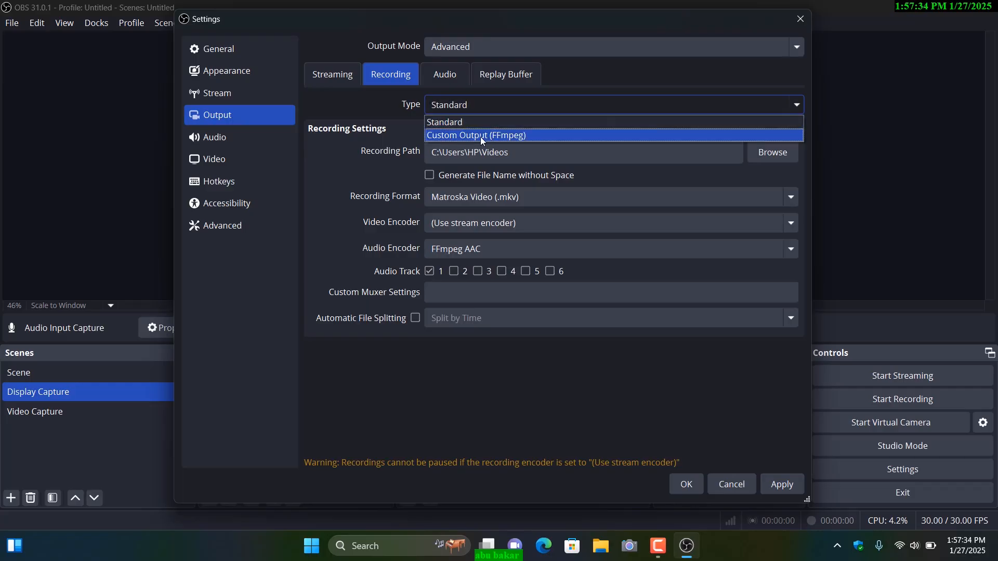
left_click(481, 136)
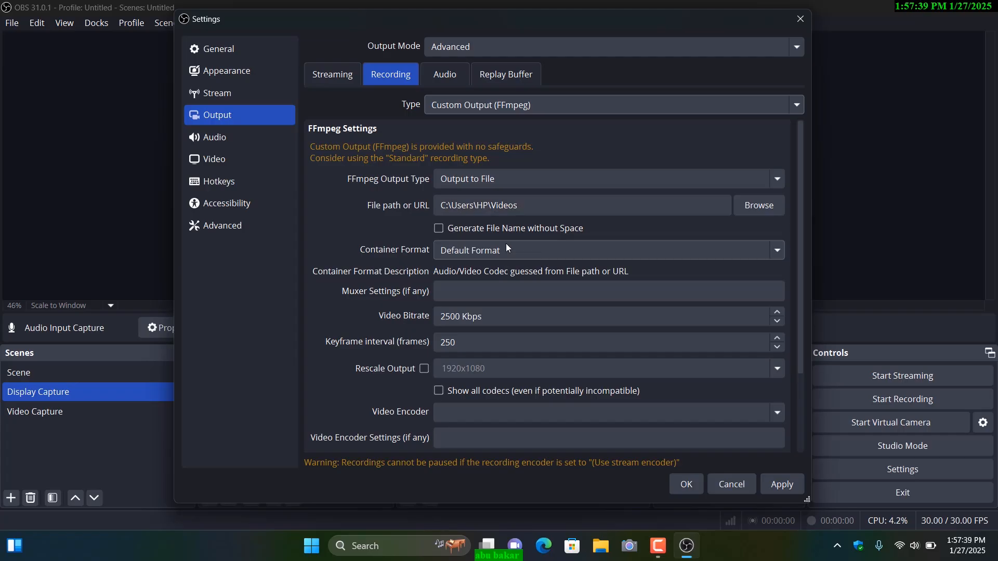
left_click(479, 106)
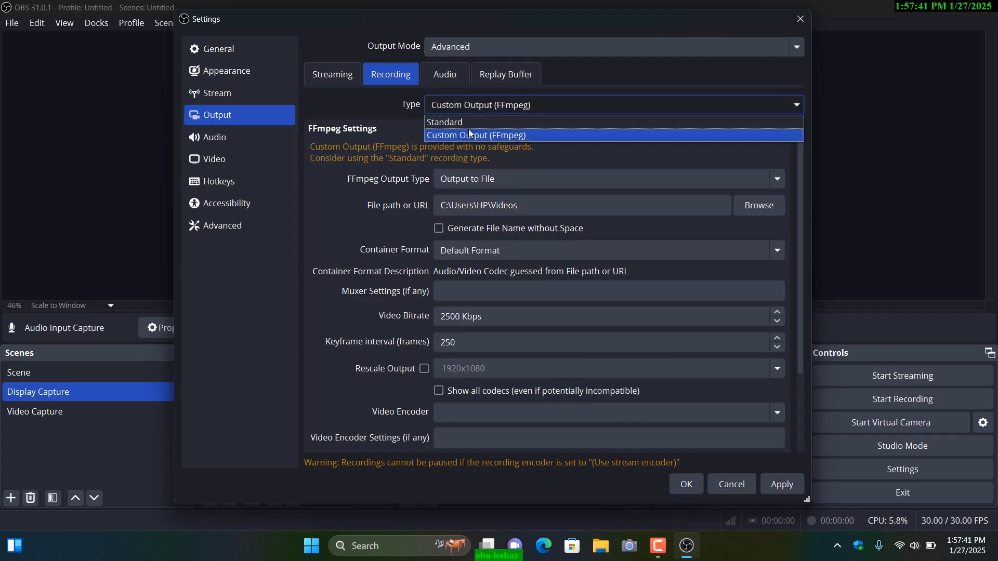
left_click(460, 123)
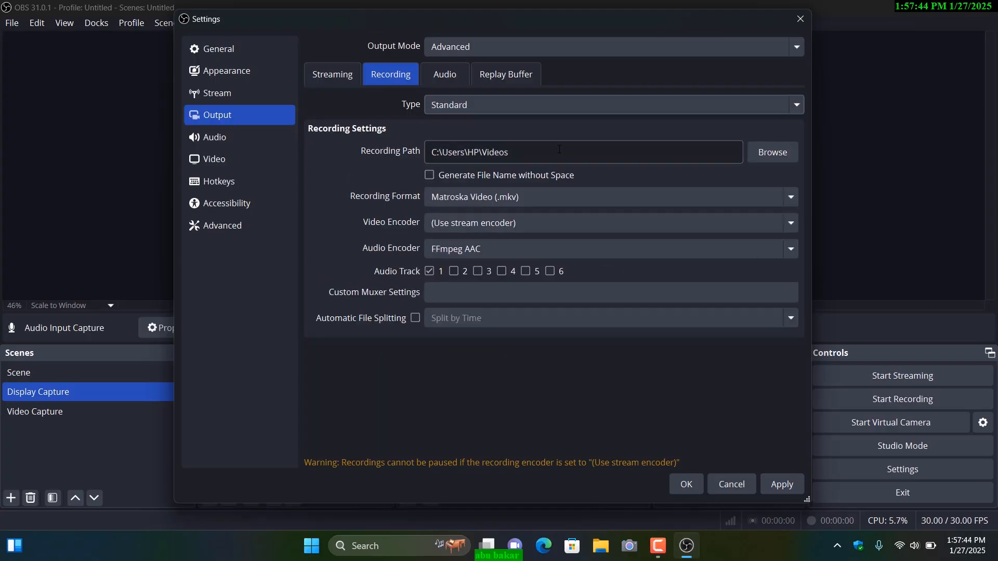
Step: Set the advanced recording path to the Downloads folder
left_click(766, 156)
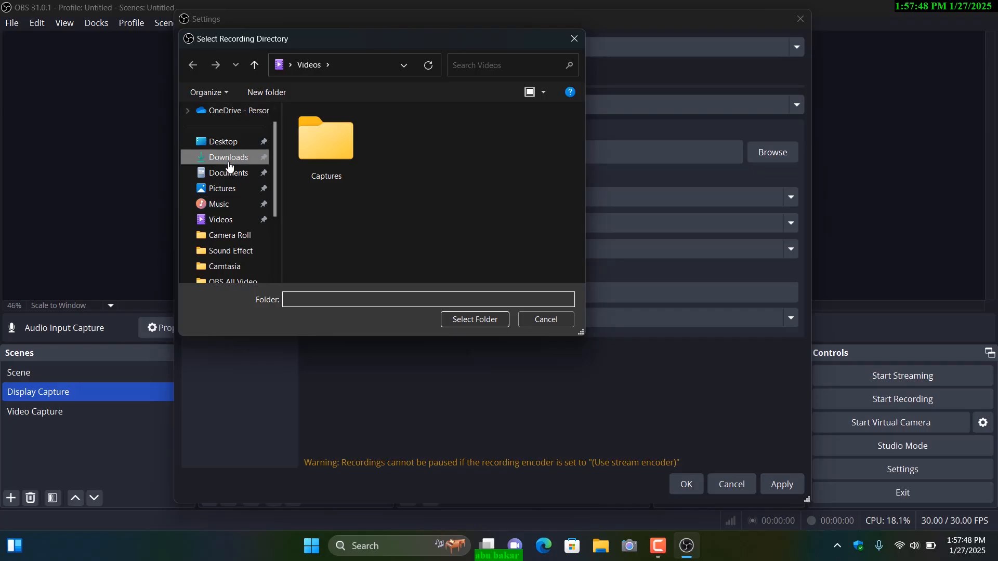
left_click(229, 157)
left_click(474, 322)
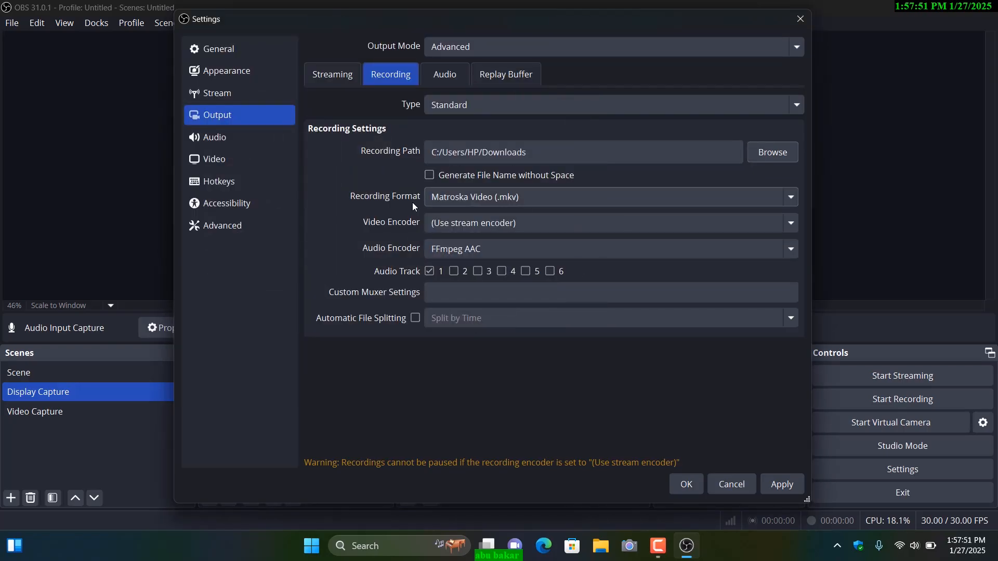
Step: Set the recording format to MPEG-4 (.mp4) and the video encoder to QuickSync H.264, with FFmpeg AAC as the audio encoder
left_click(464, 198)
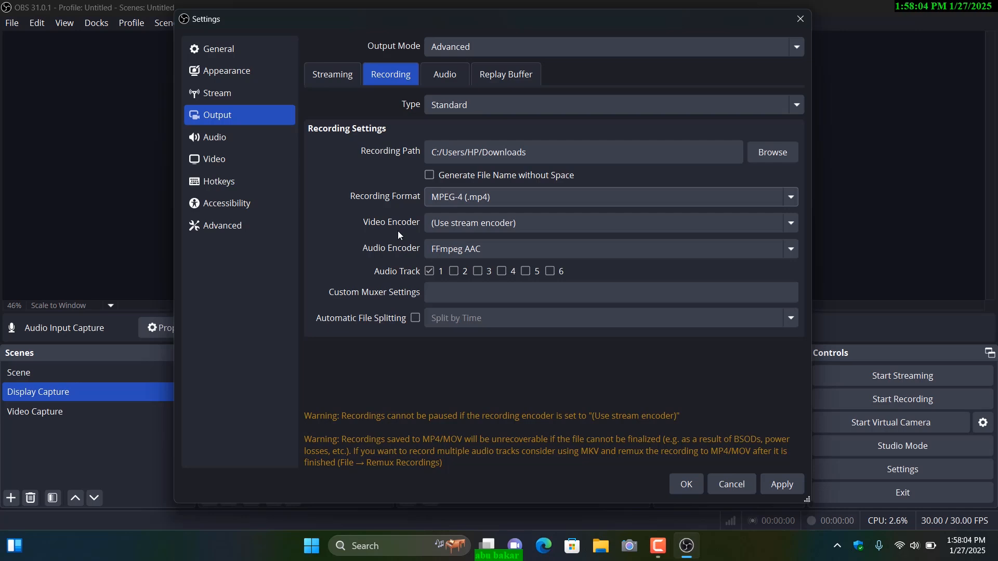
left_click(487, 225)
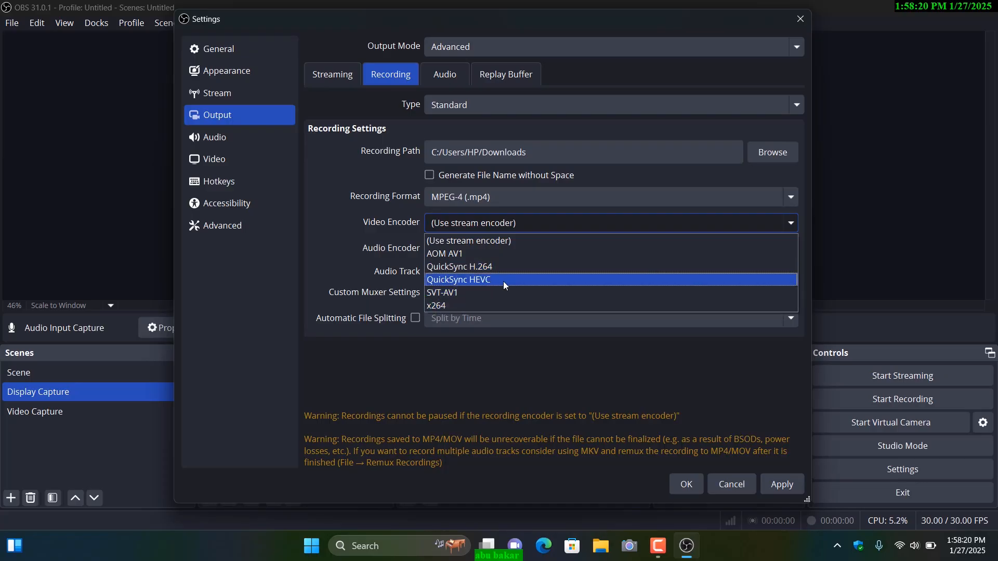
left_click(477, 269)
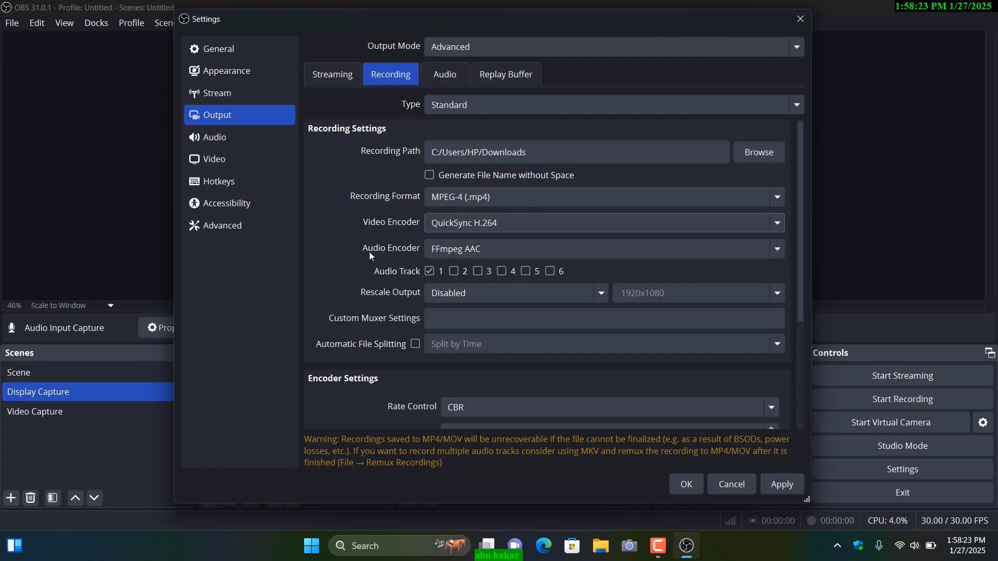
left_click(458, 250)
left_click(459, 250)
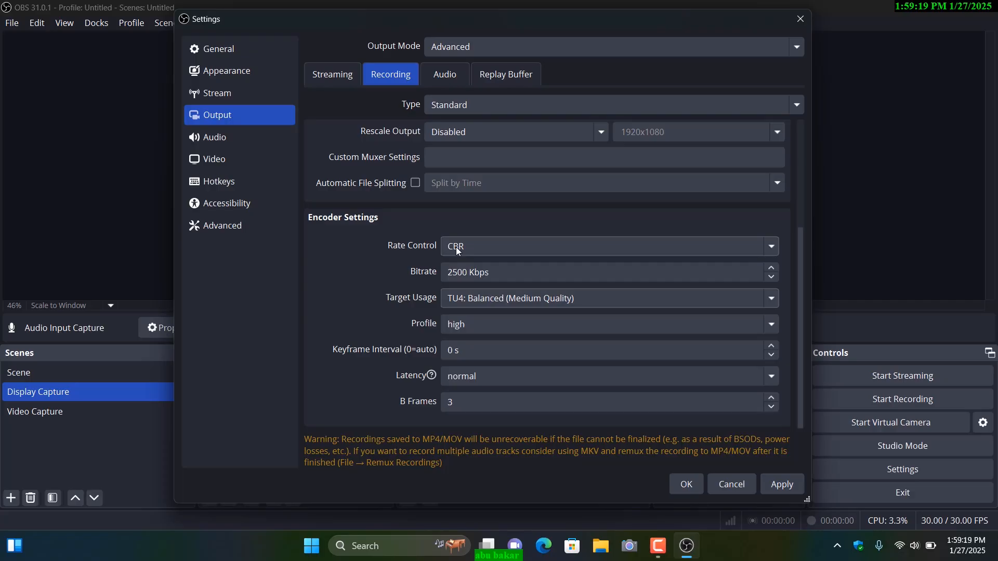
Step: Set the recording encoder's rate control to CQP with a CQP value of 18
left_click(457, 248)
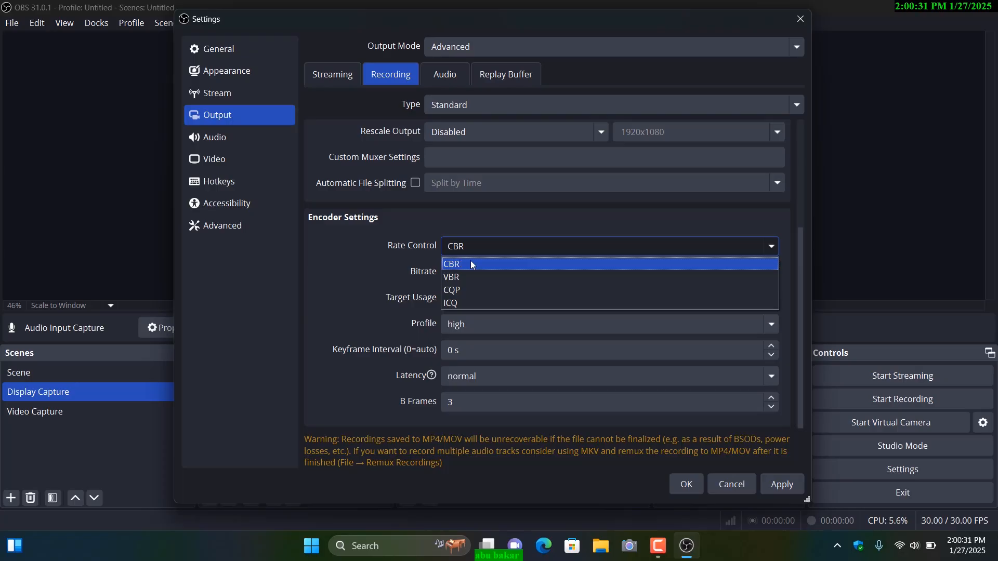
left_click(470, 289)
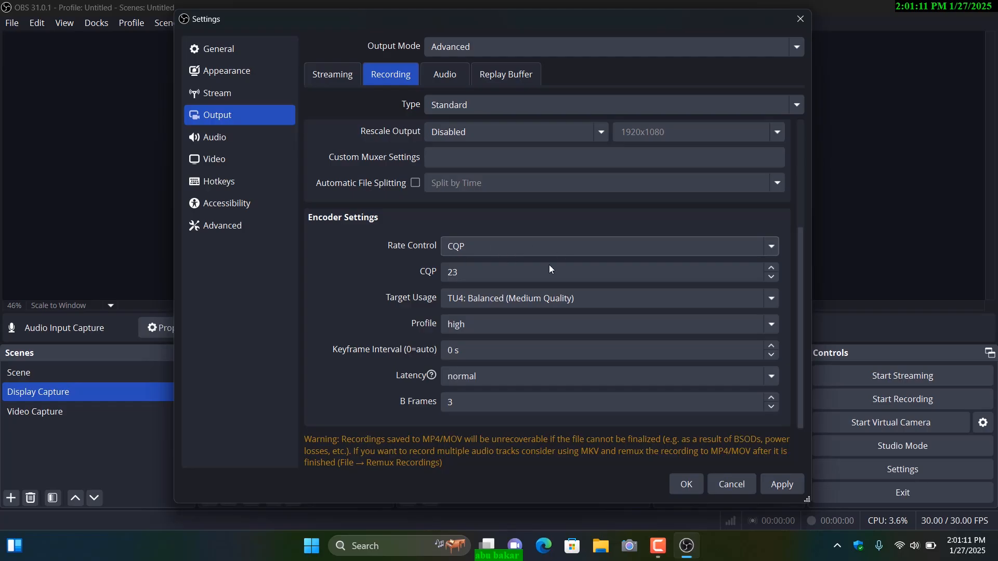
left_click(453, 273)
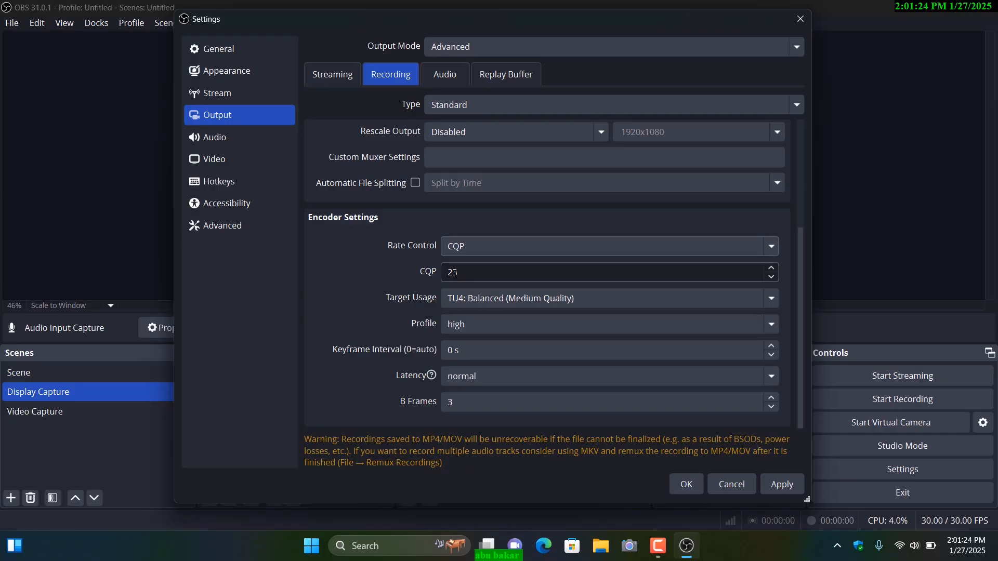
double_click(458, 273)
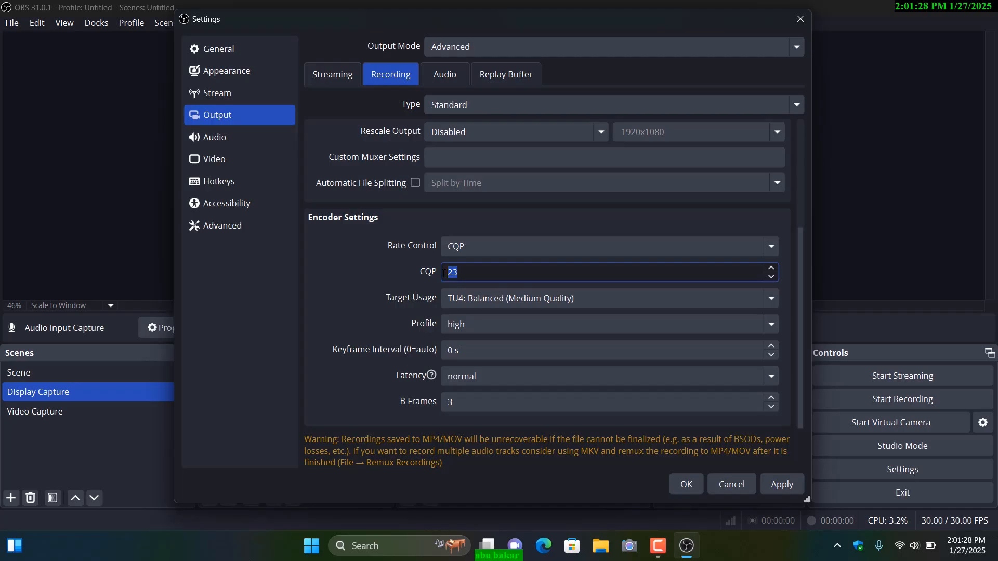
type("18")
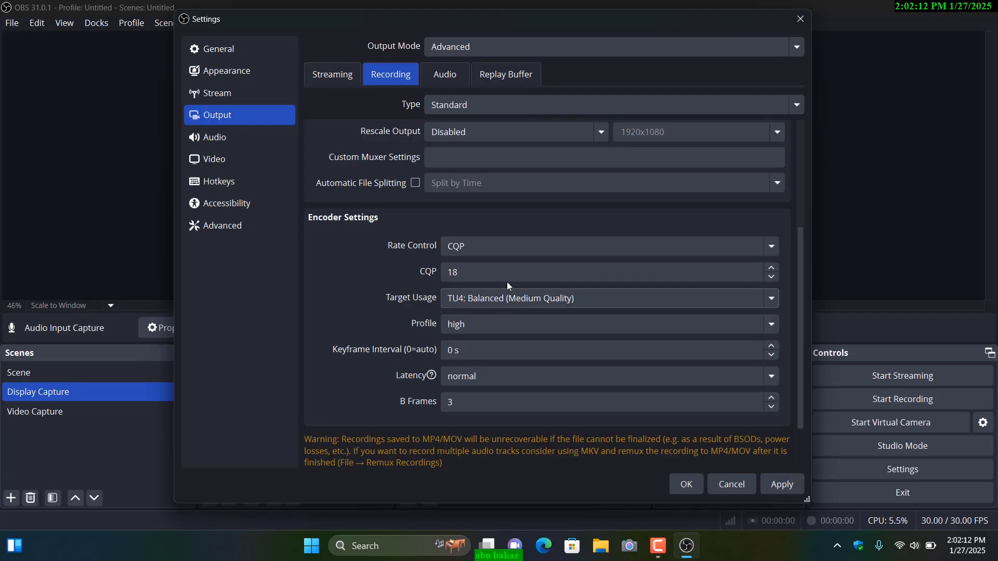
Step: Review the output audio tracks and replay buffer options, and apply and close the settings
scroll(522, 278, "up", 3)
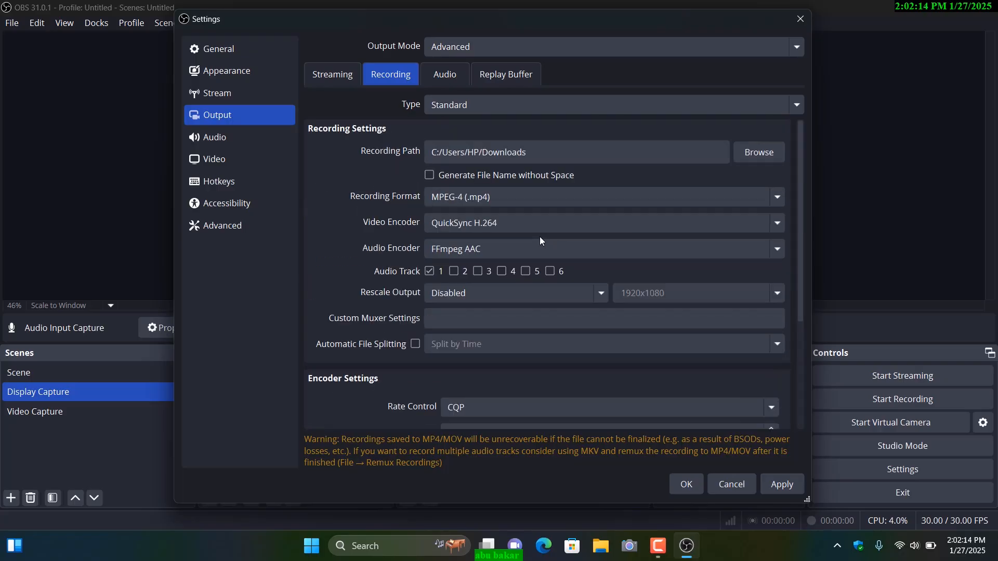
left_click(439, 79)
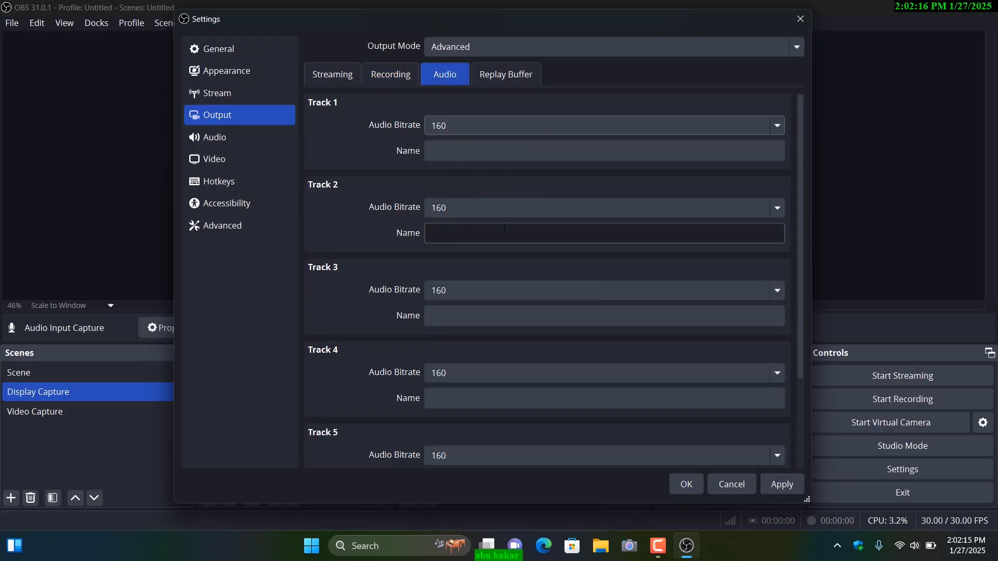
scroll(503, 343, "down", 1)
scroll(488, 326, "up", 1)
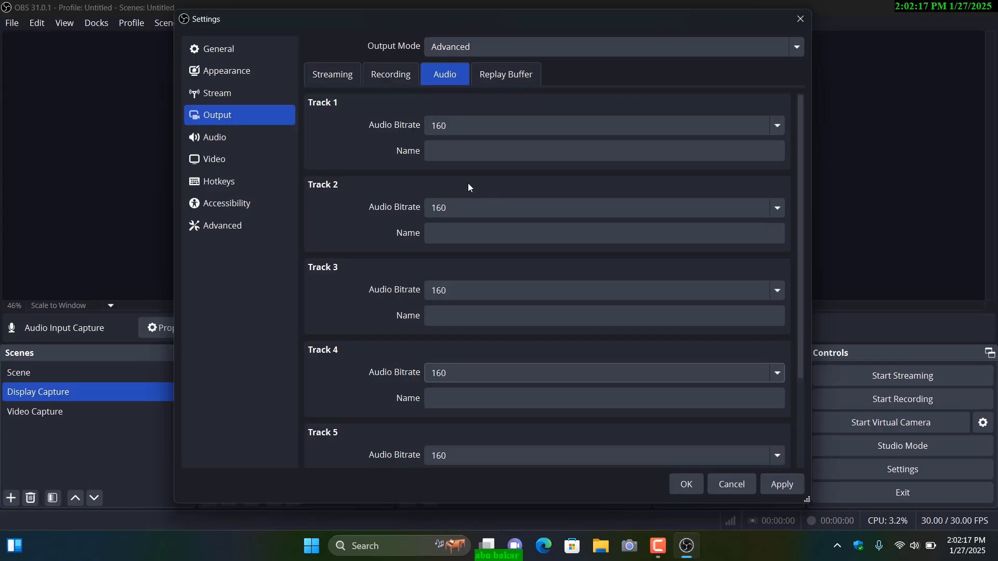
left_click(513, 79)
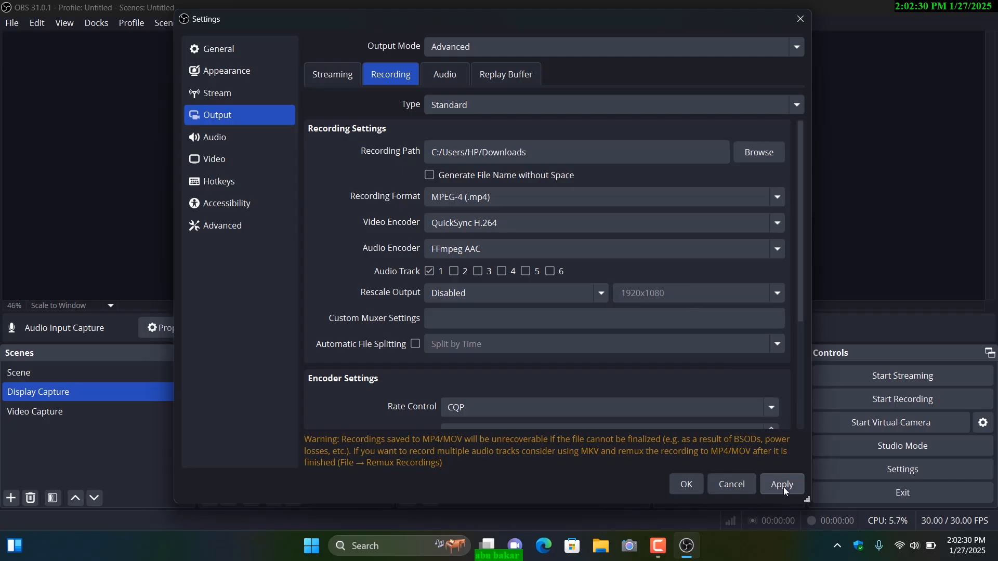
left_click(785, 485)
left_click(686, 485)
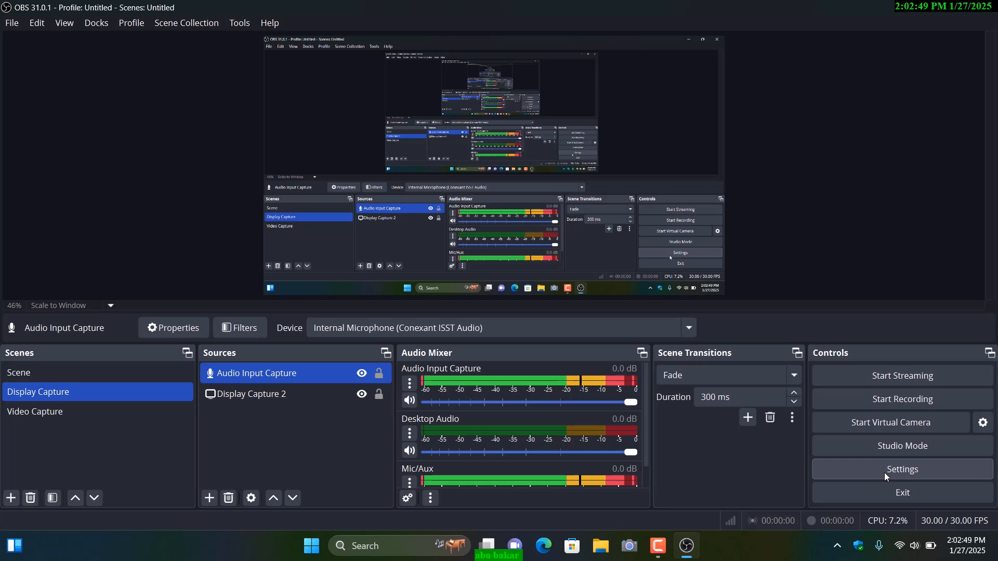
Step: Reopen the settings and set the video output (scaled) resolution to 1920x1080
left_click(884, 472)
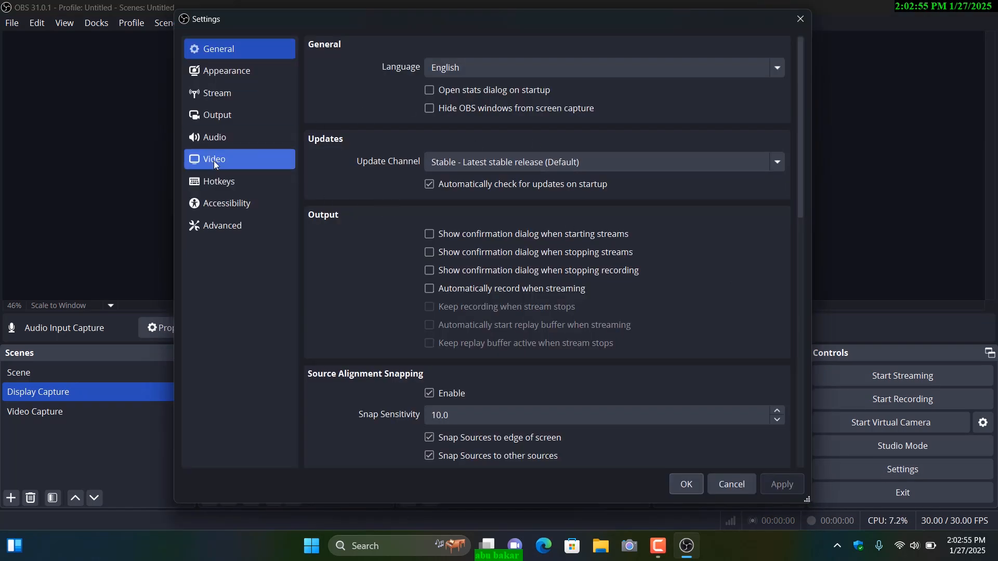
left_click(213, 161)
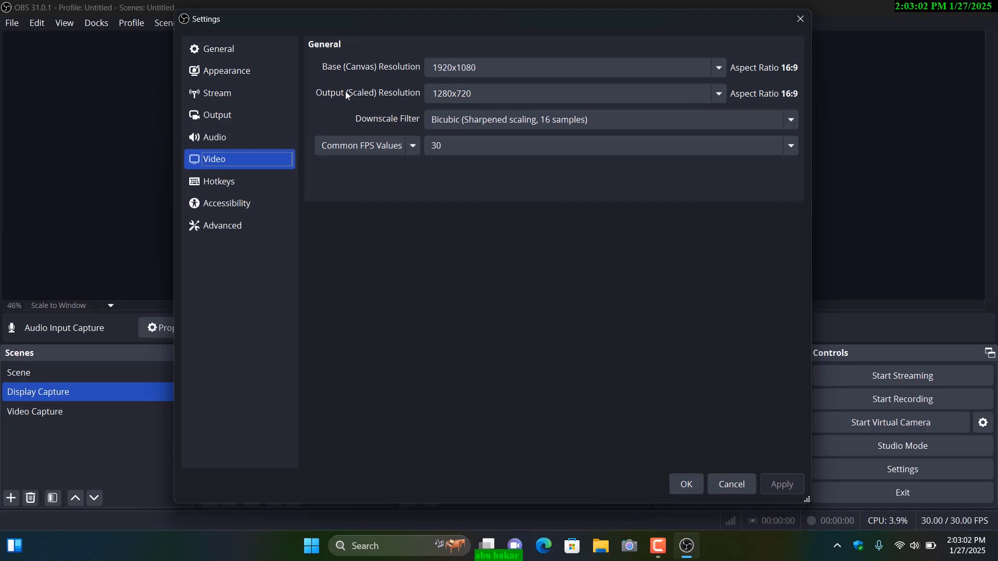
left_click(466, 70)
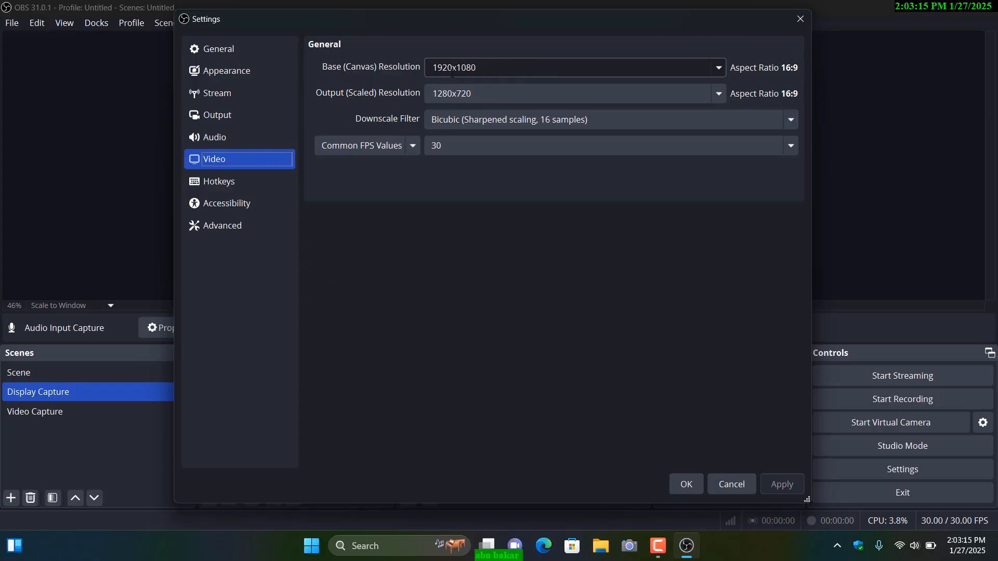
double_click(489, 72)
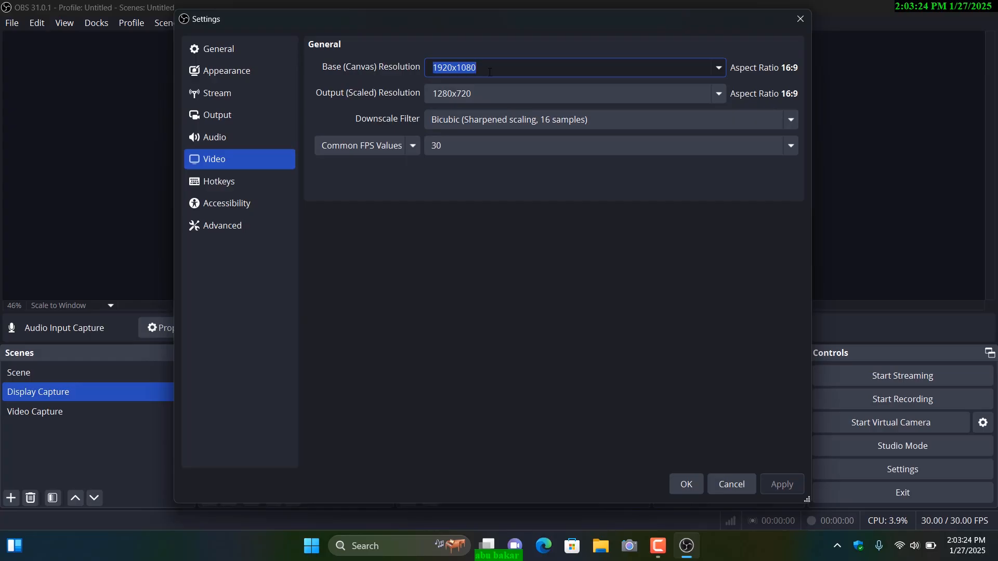
left_click(499, 69)
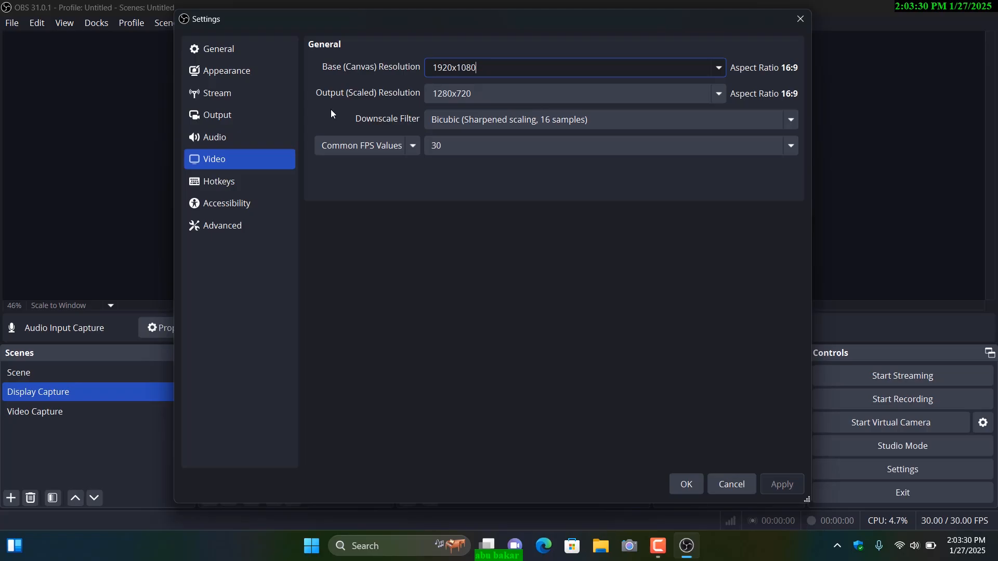
left_click(716, 93)
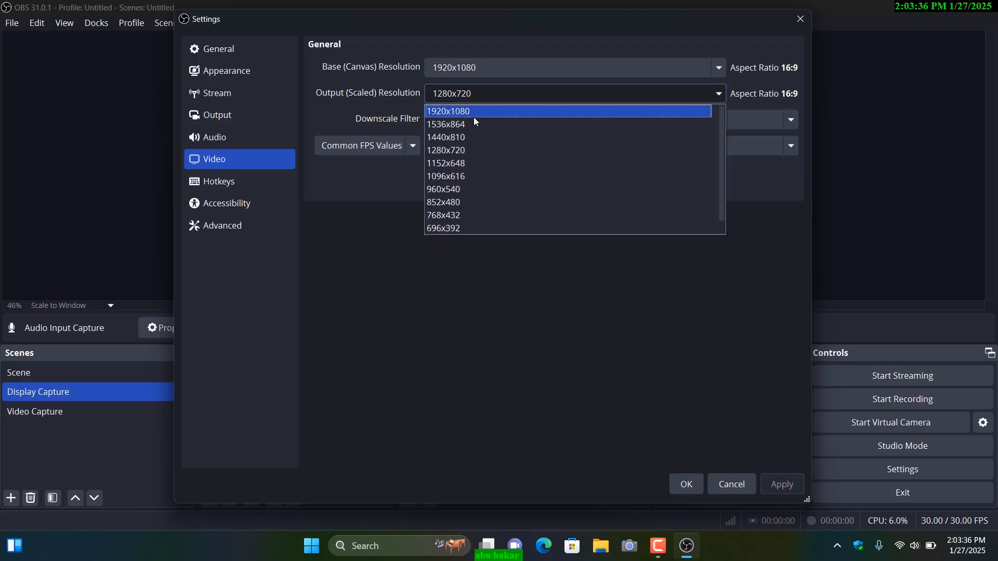
left_click(465, 115)
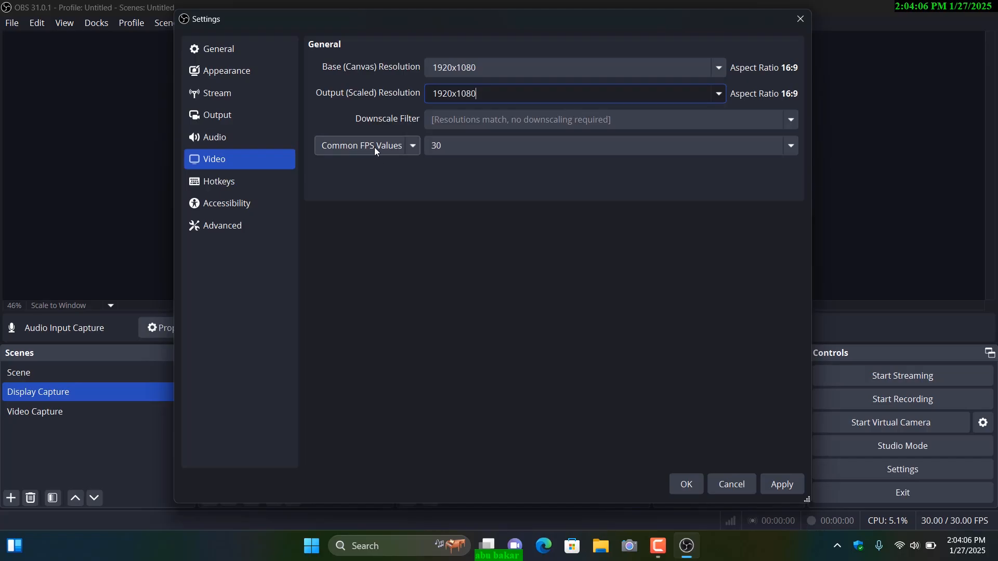
Step: Set the common FPS value to 60, and apply and close the video settings
left_click(459, 147)
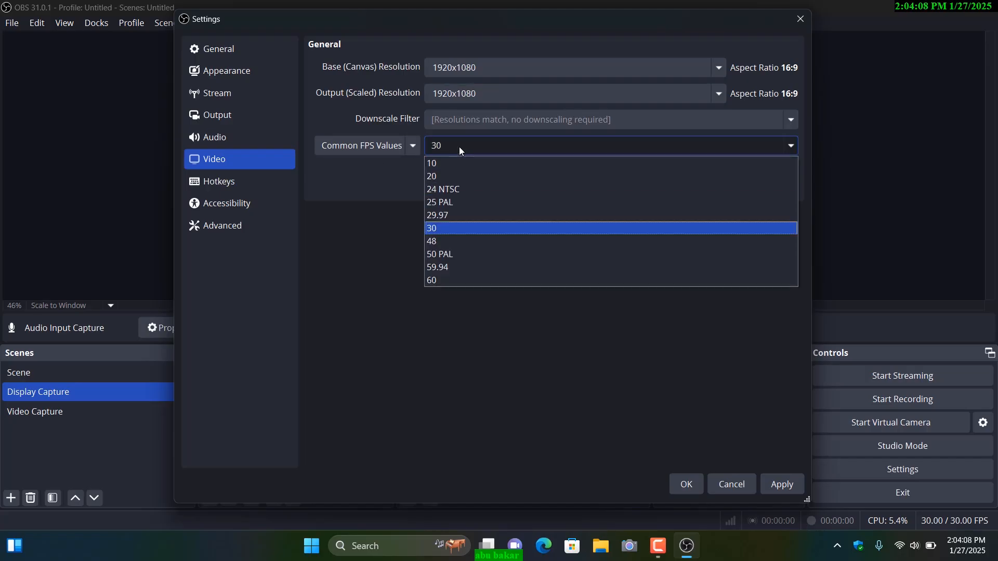
left_click(446, 281)
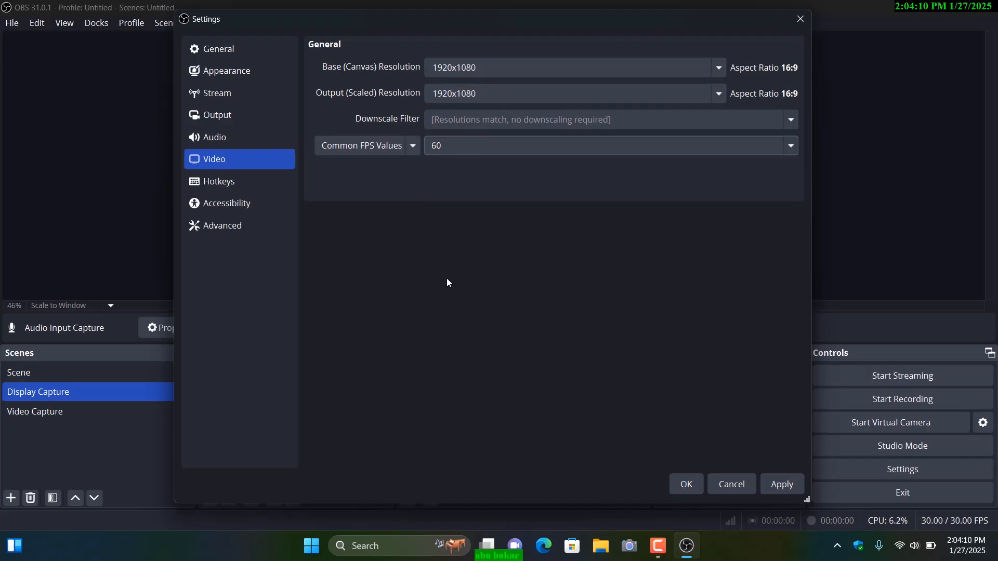
left_click(460, 151)
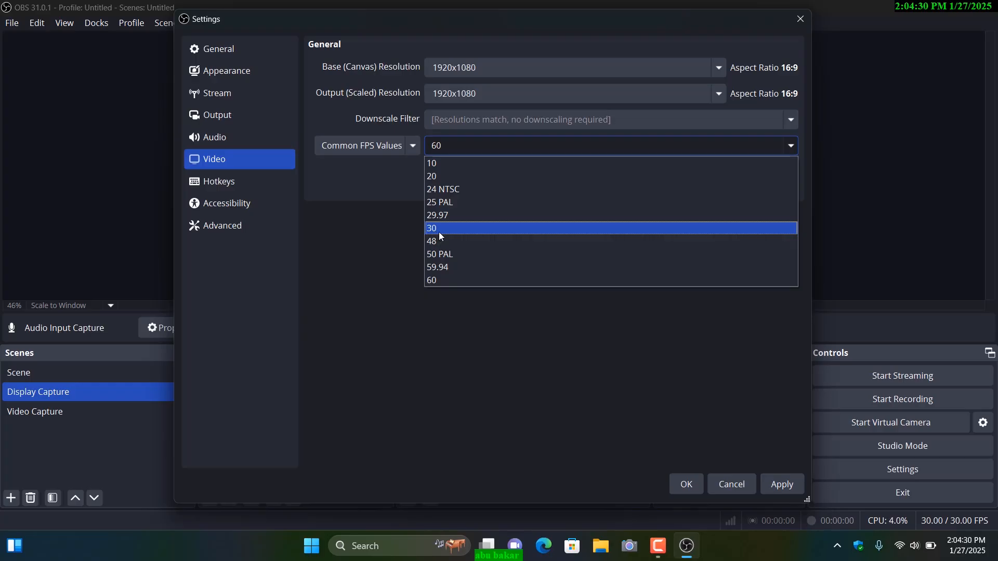
left_click(442, 279)
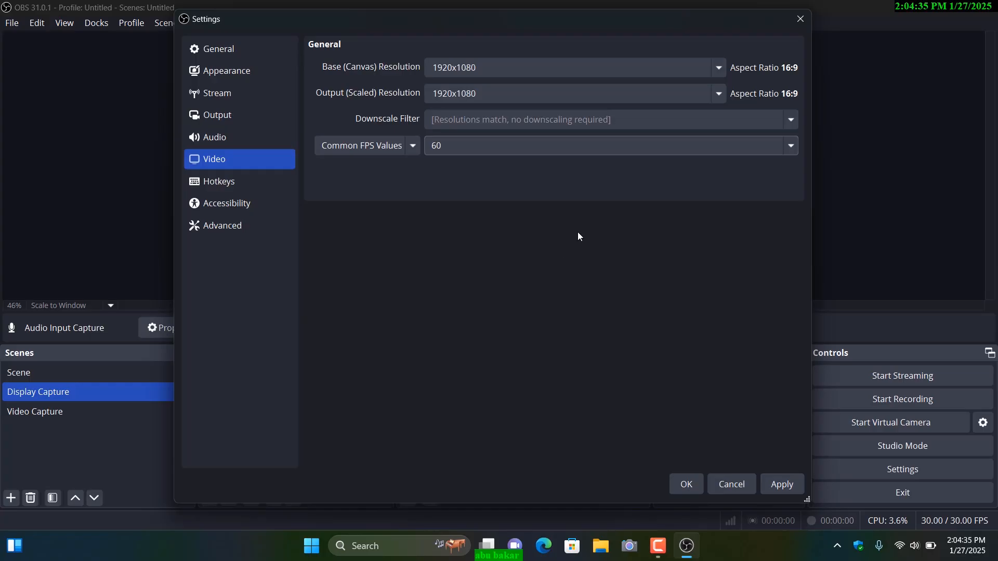
left_click(784, 487)
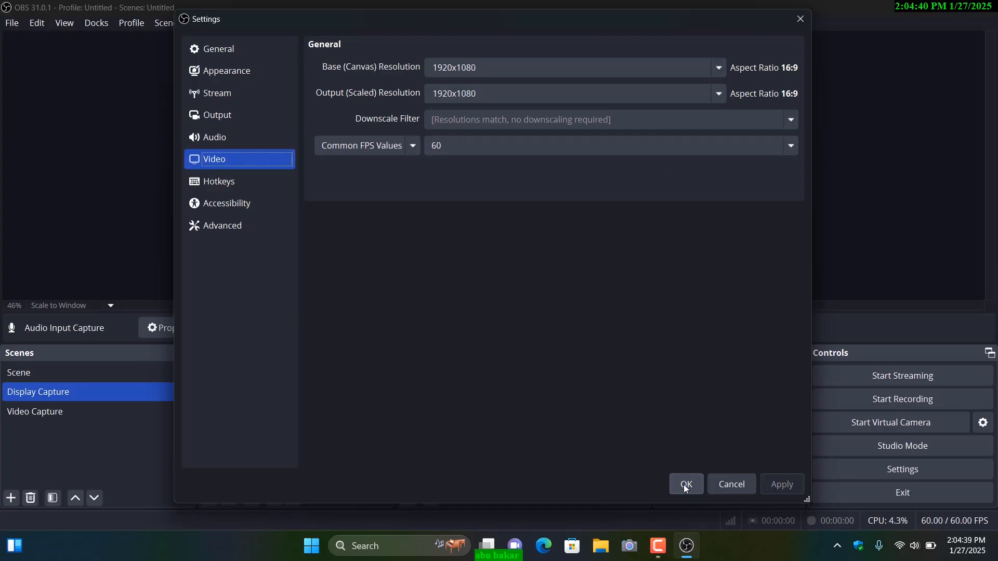
left_click(683, 484)
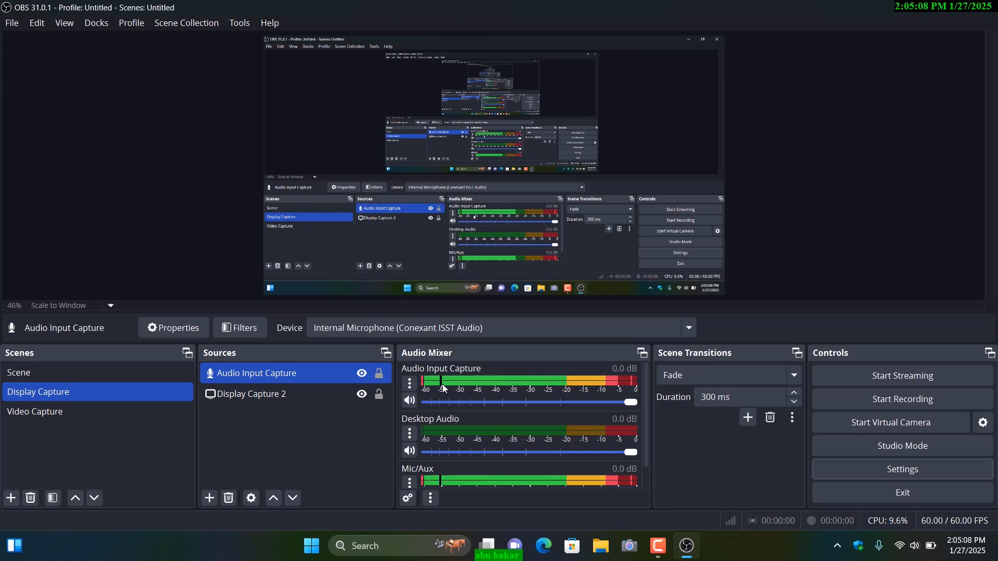
Step: Open the filters of the Audio Input Capture source and add a Noise Suppression filter with its default name
left_click(410, 384)
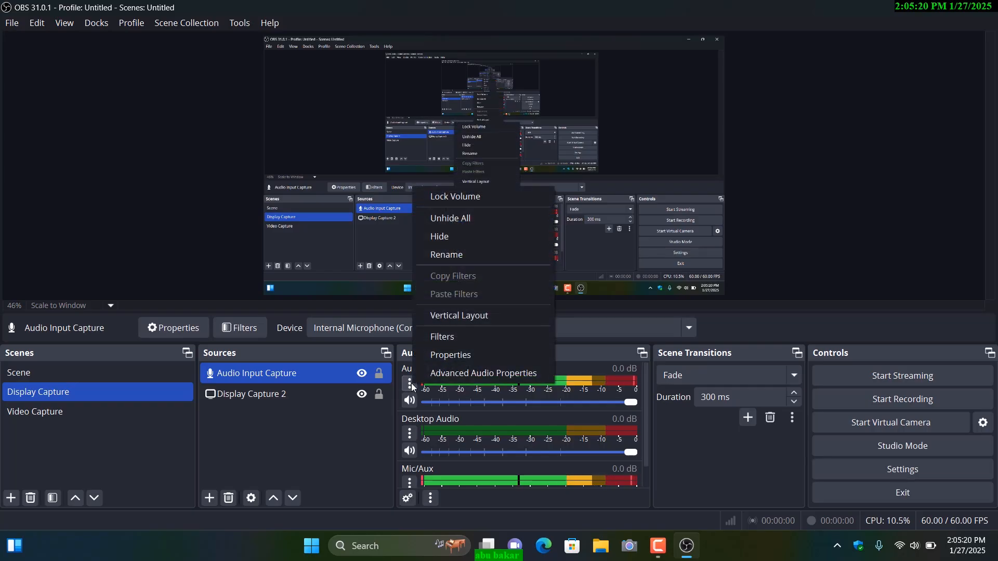
left_click(446, 338)
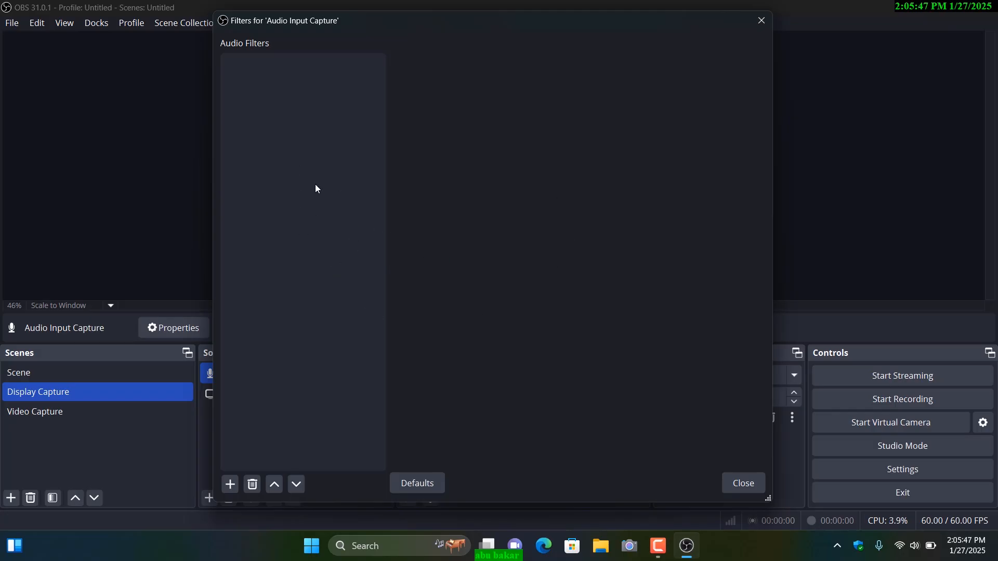
left_click(229, 485)
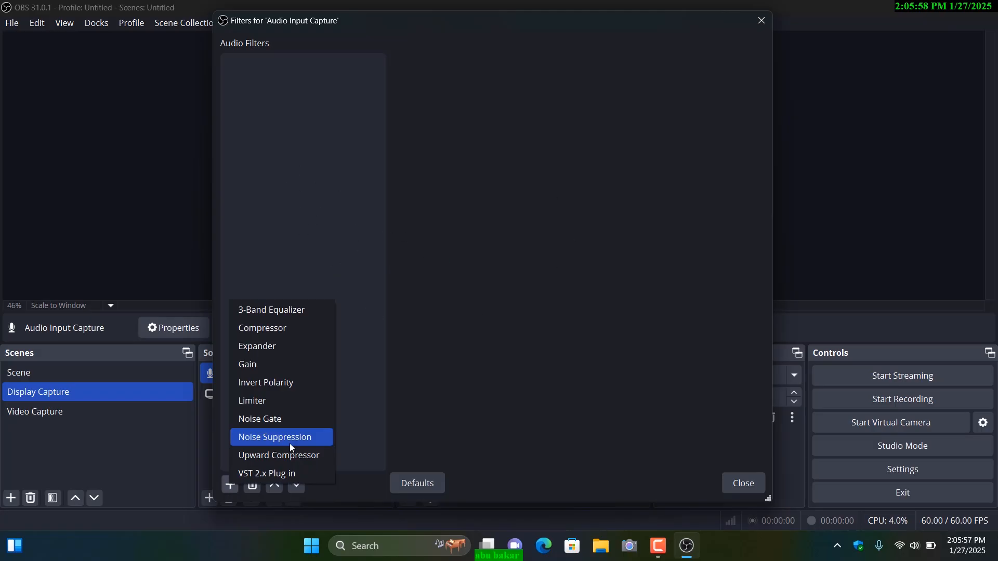
left_click(263, 441)
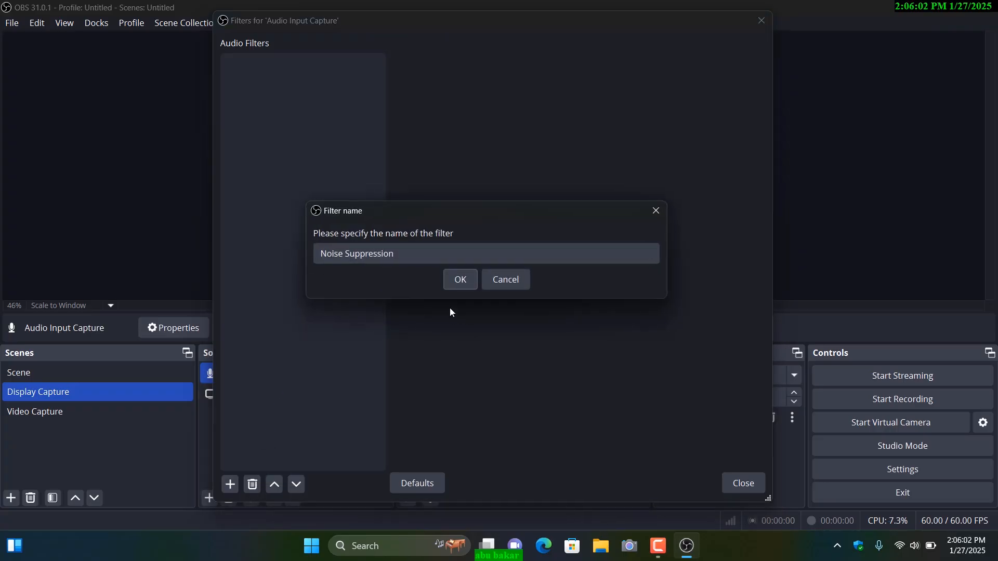
left_click(459, 281)
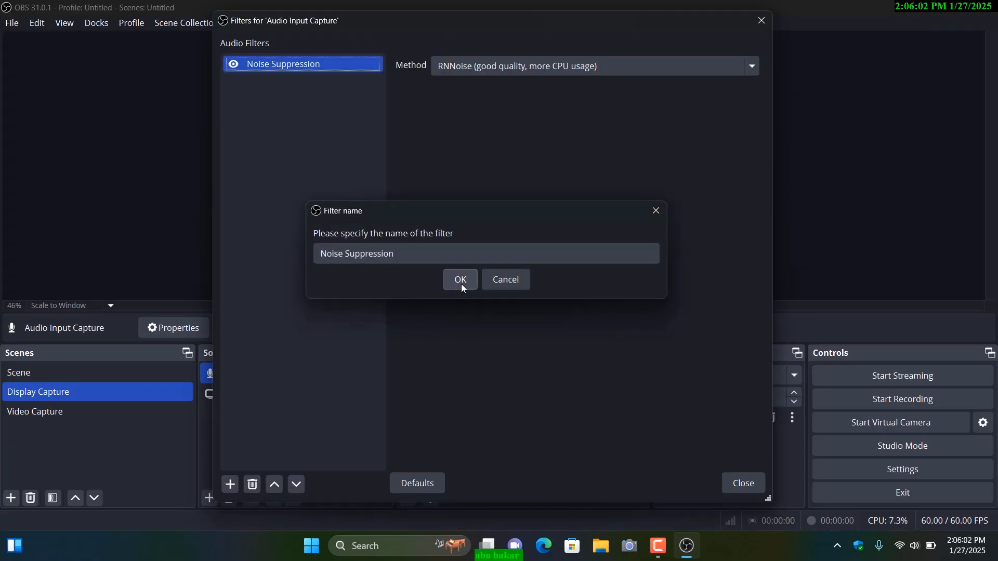
Step: Add a Noise Gate filter and a Limiter filter to Audio Input Capture, keeping their default names
left_click(231, 485)
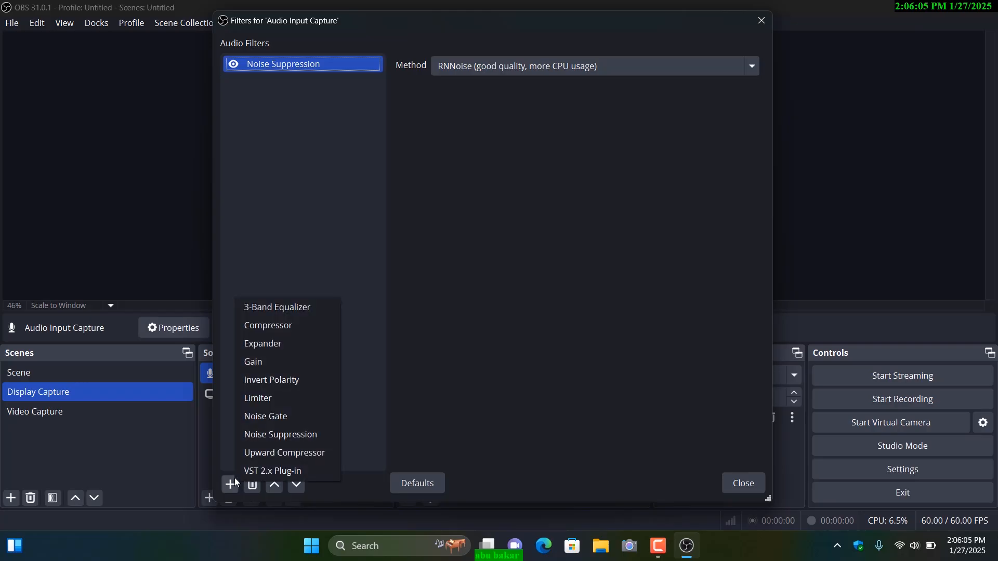
left_click(266, 416)
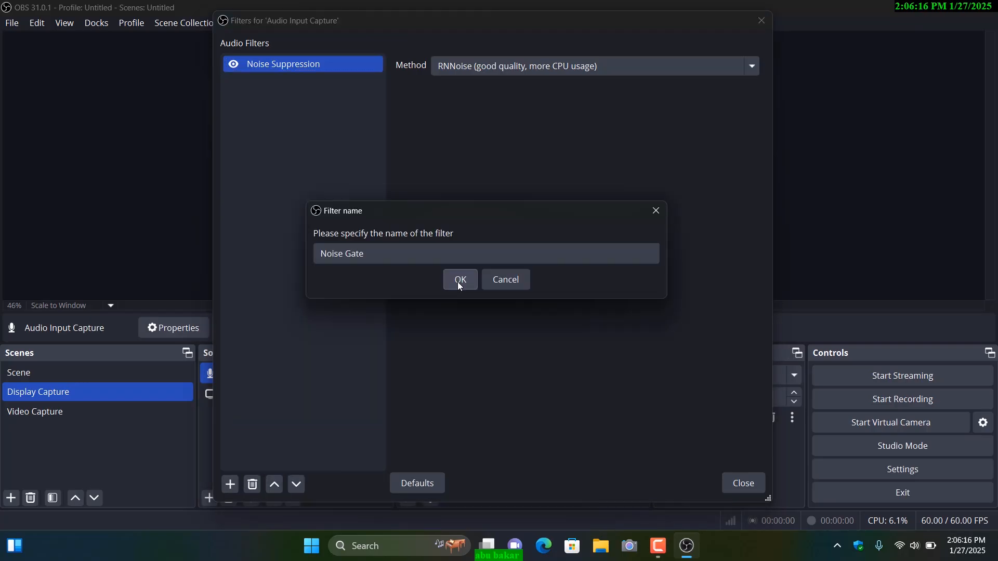
left_click(460, 280)
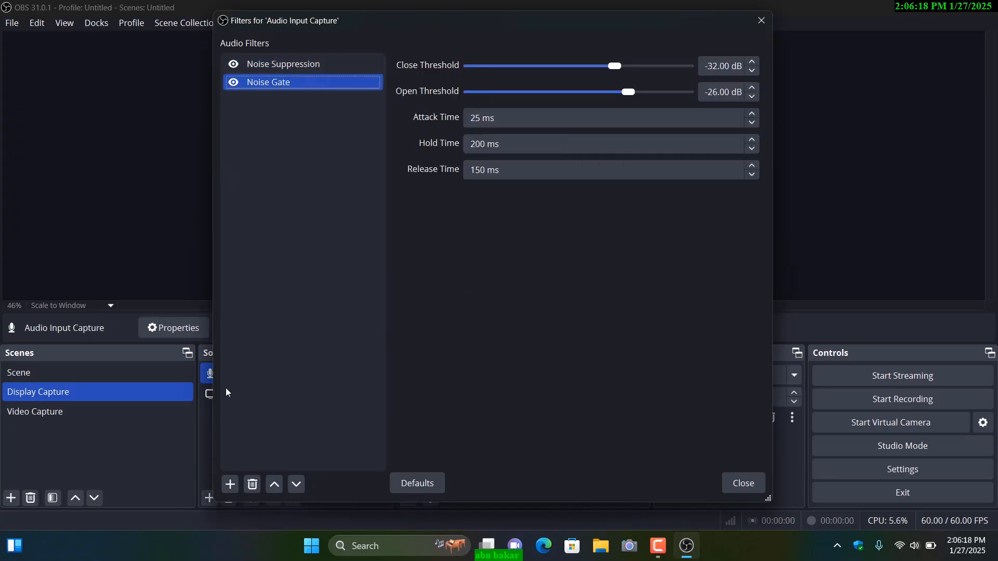
left_click(231, 484)
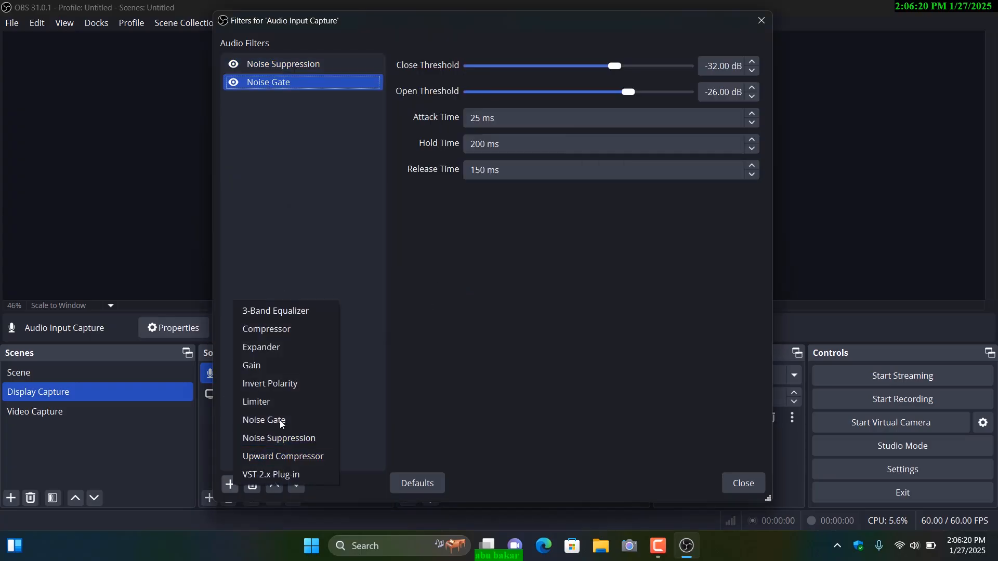
left_click(274, 404)
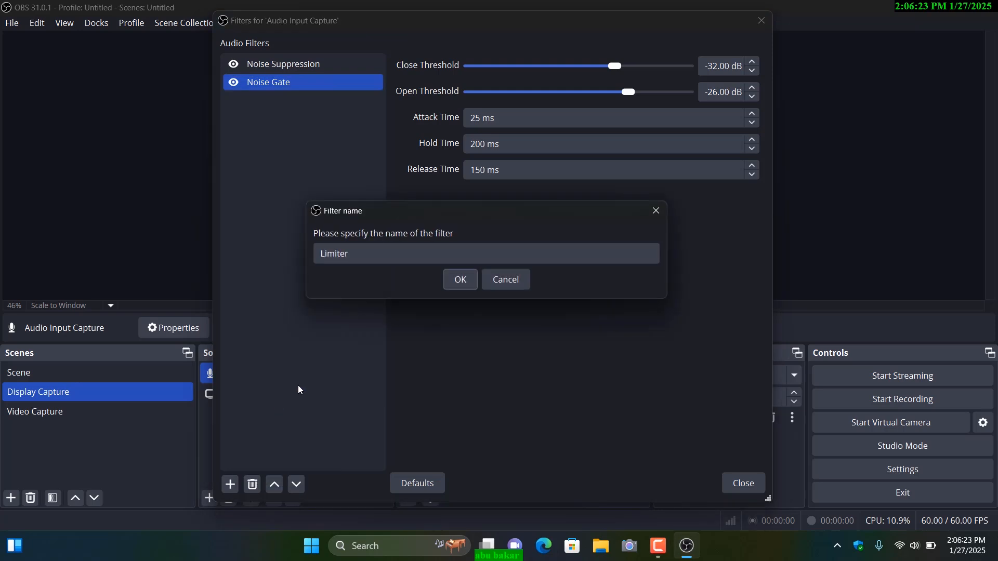
left_click(463, 286)
Step: Add a Compressor filter and a Gain filter to Audio Input Capture, keeping their default names
left_click(230, 485)
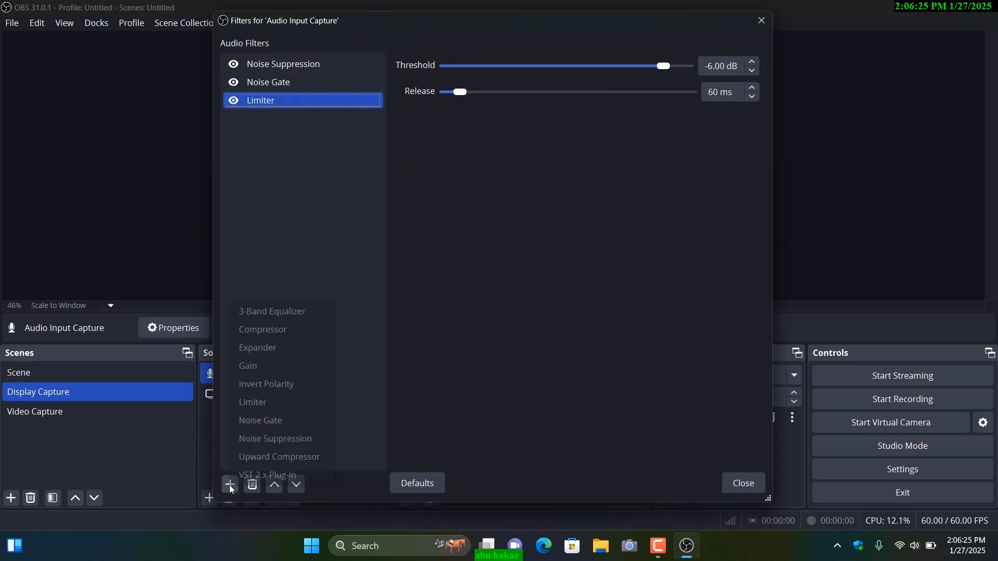
left_click(270, 331)
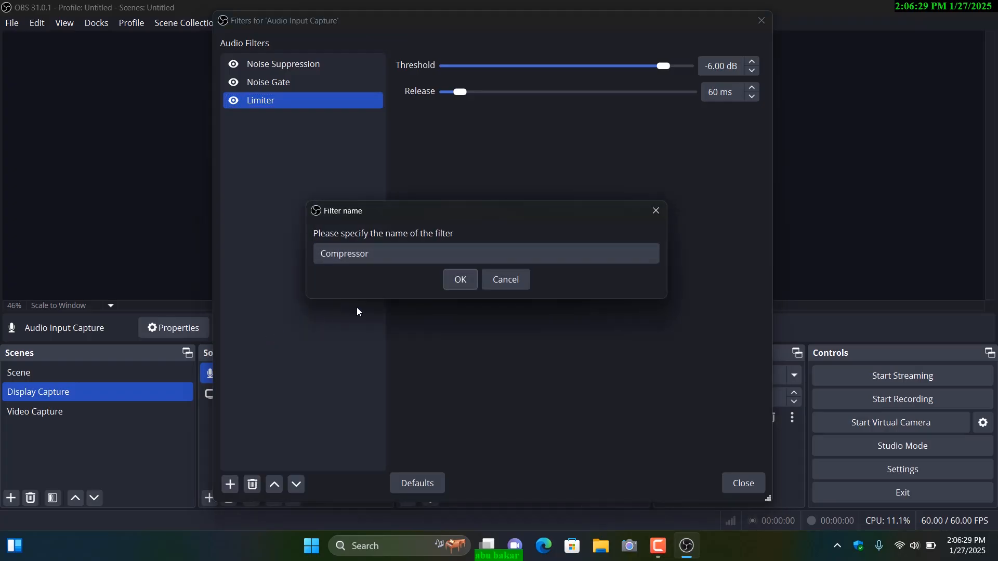
left_click(459, 281)
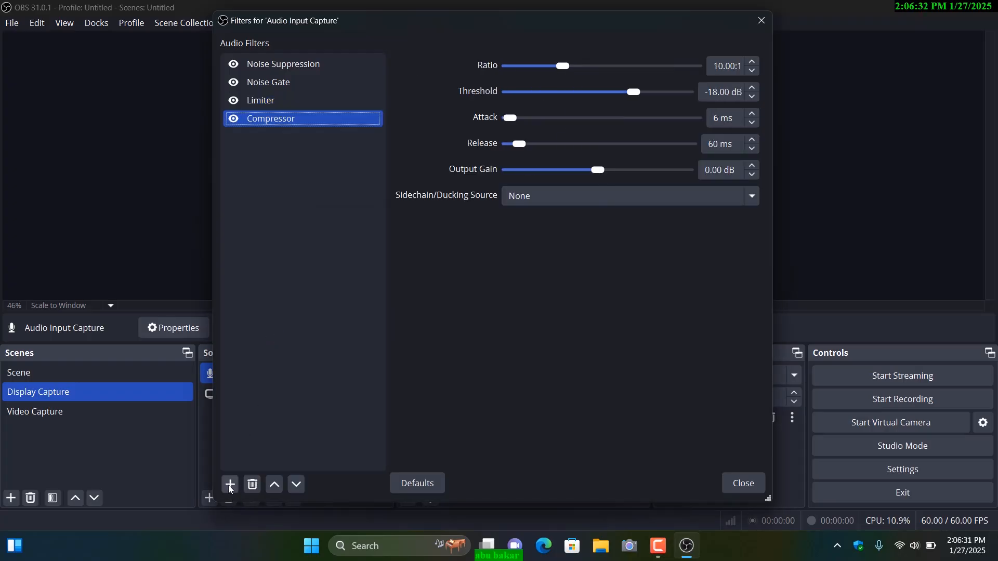
left_click(229, 486)
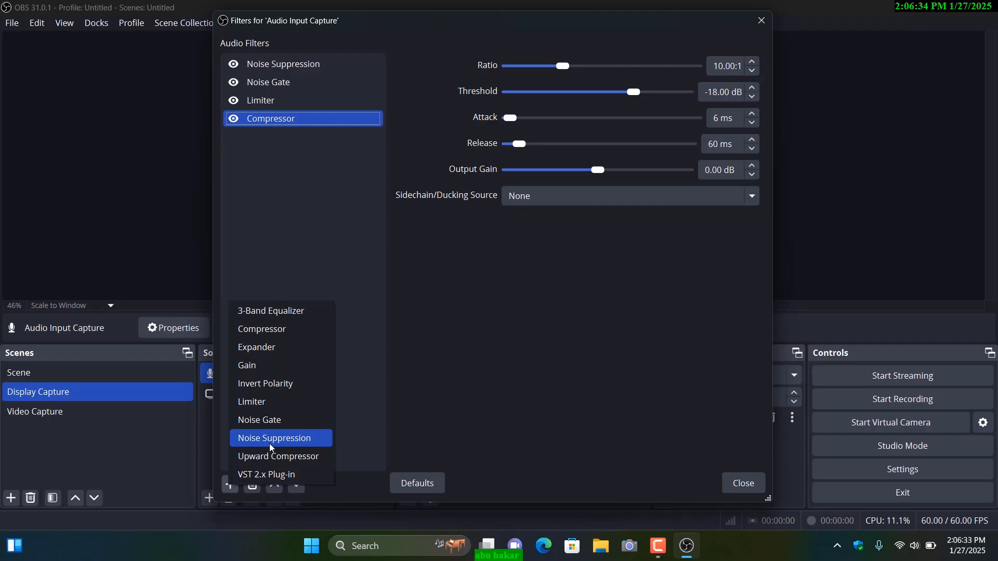
left_click(267, 371)
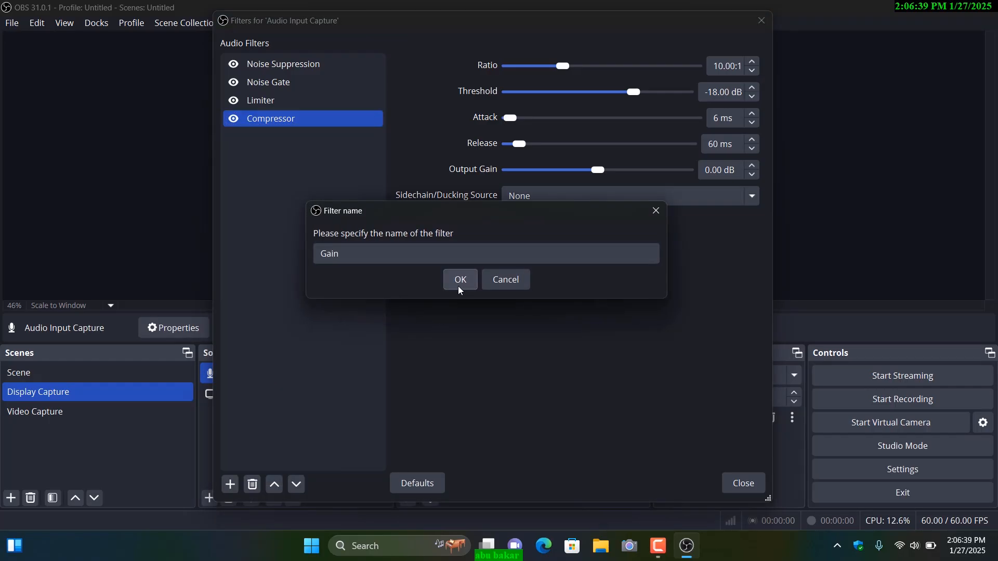
left_click(459, 287)
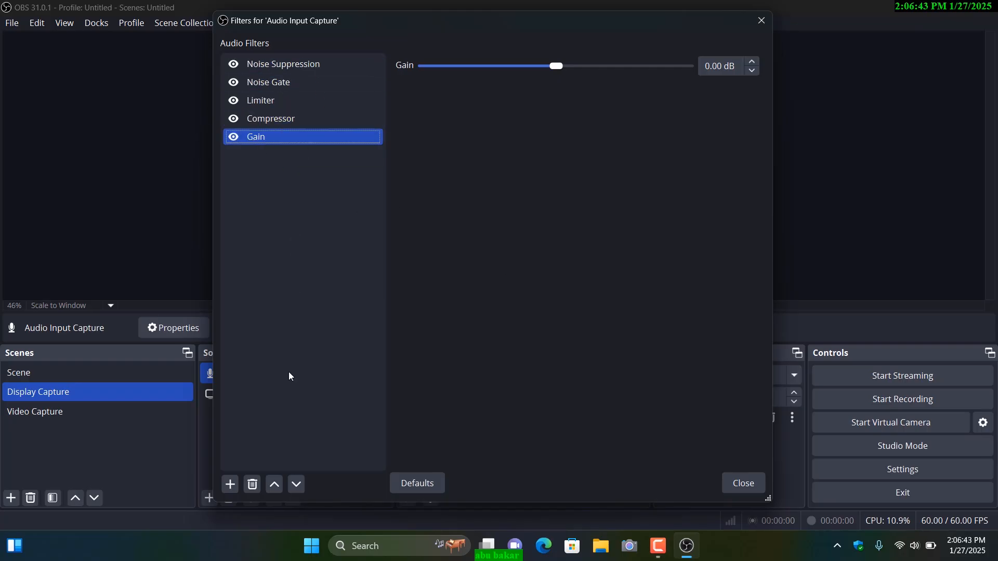
left_click(230, 483)
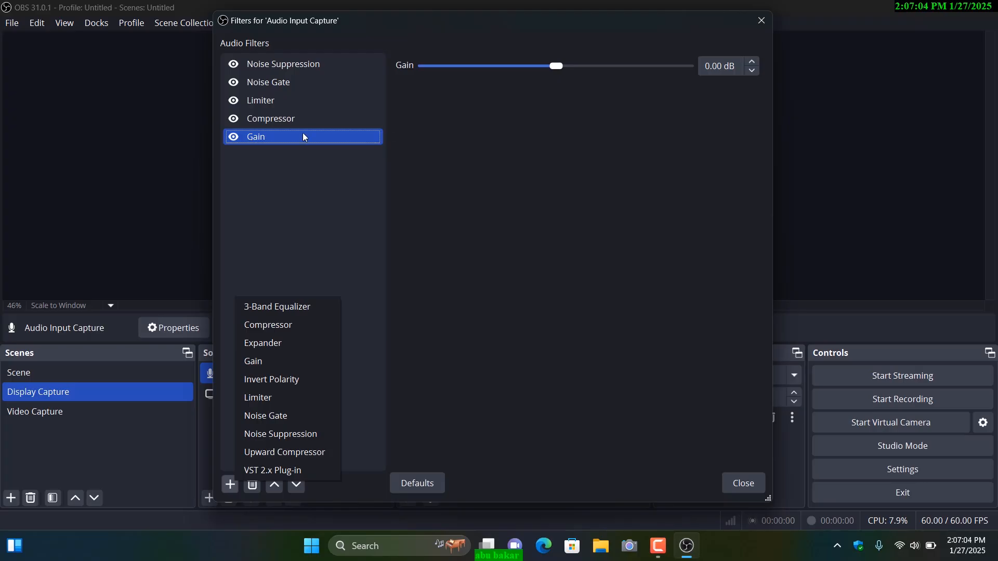
left_click(299, 241)
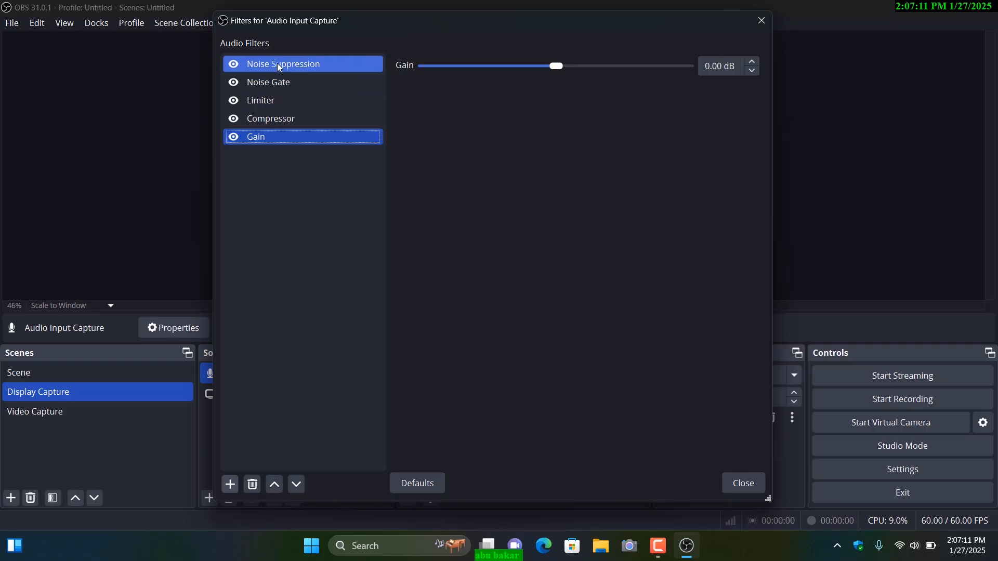
Step: Choose RNNoise (good quality, more CPU usage) as the method of the Noise Suppression filter
left_click(293, 67)
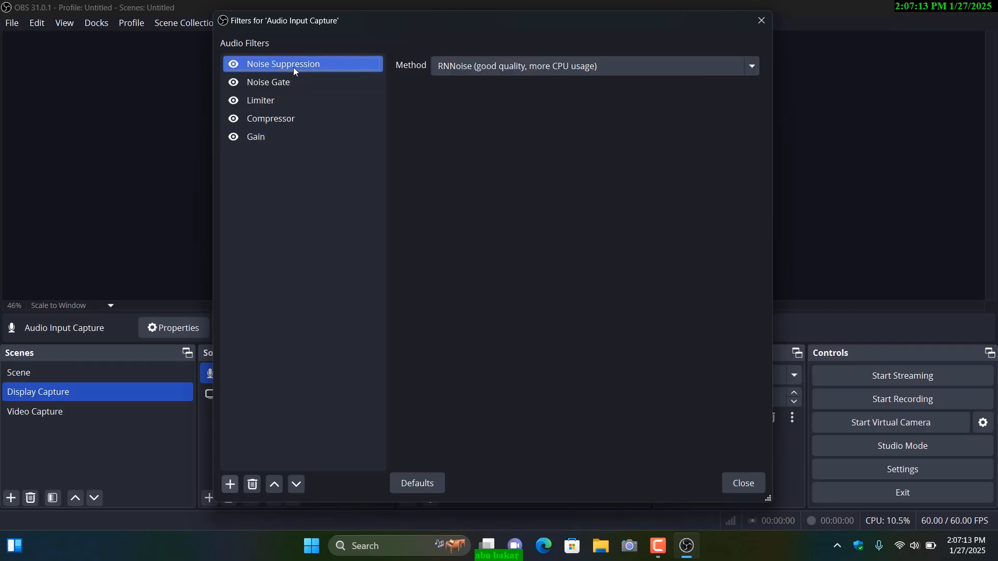
left_click(494, 74)
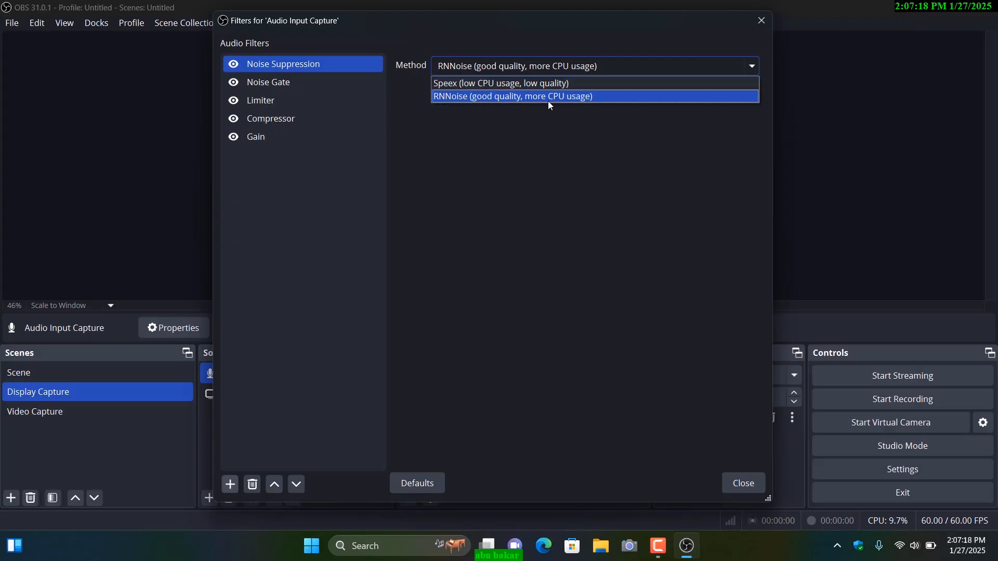
left_click(516, 97)
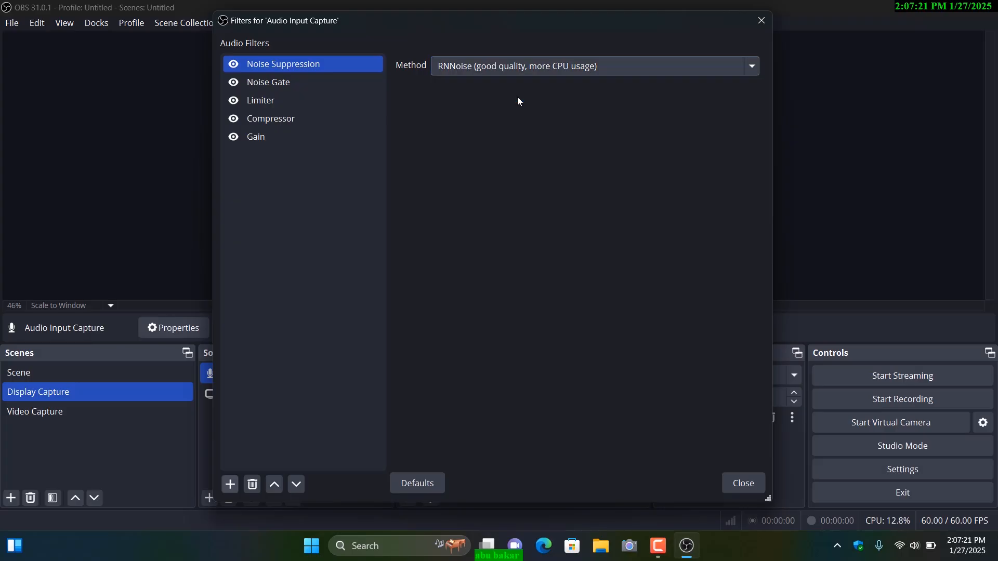
Step: Set the Noise Gate filter's close threshold to -34.00 dB and its open threshold to -28.00 dB
left_click(291, 83)
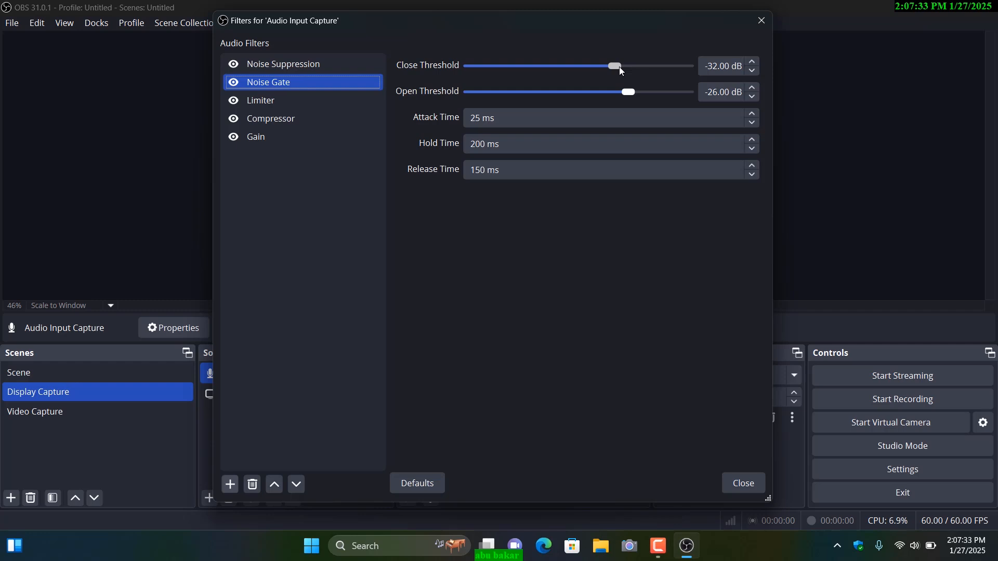
left_click(708, 66)
left_click_drag(707, 66, 717, 66)
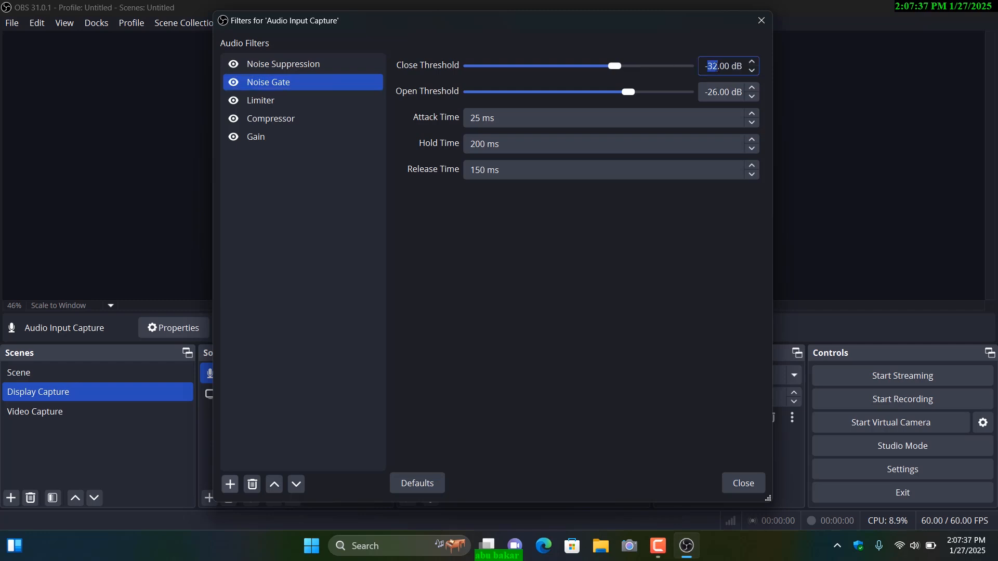
scroll(717, 66, "up", 1)
scroll(717, 65, "down", 3)
left_click_drag(708, 92, 717, 92)
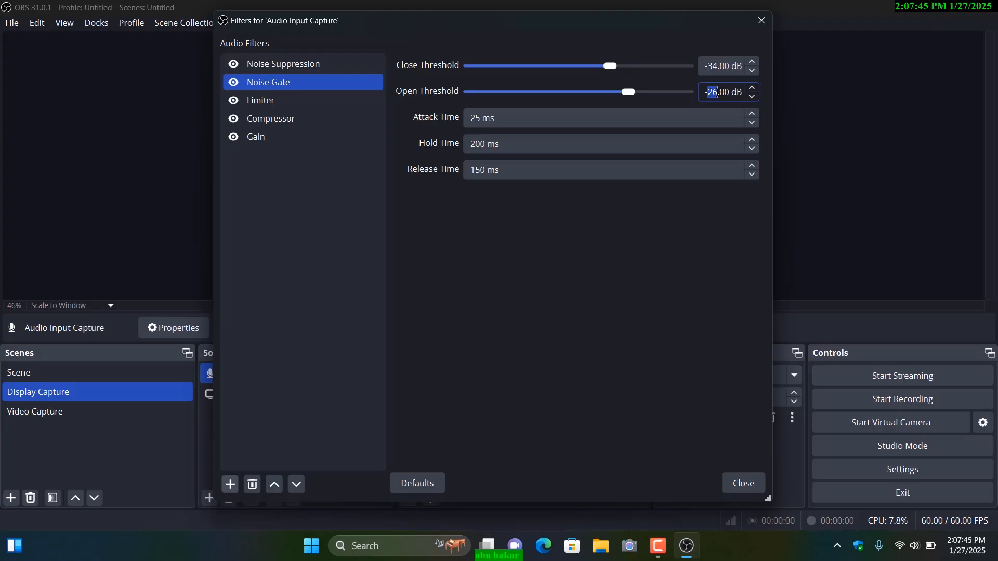
scroll(712, 92, "down", 2)
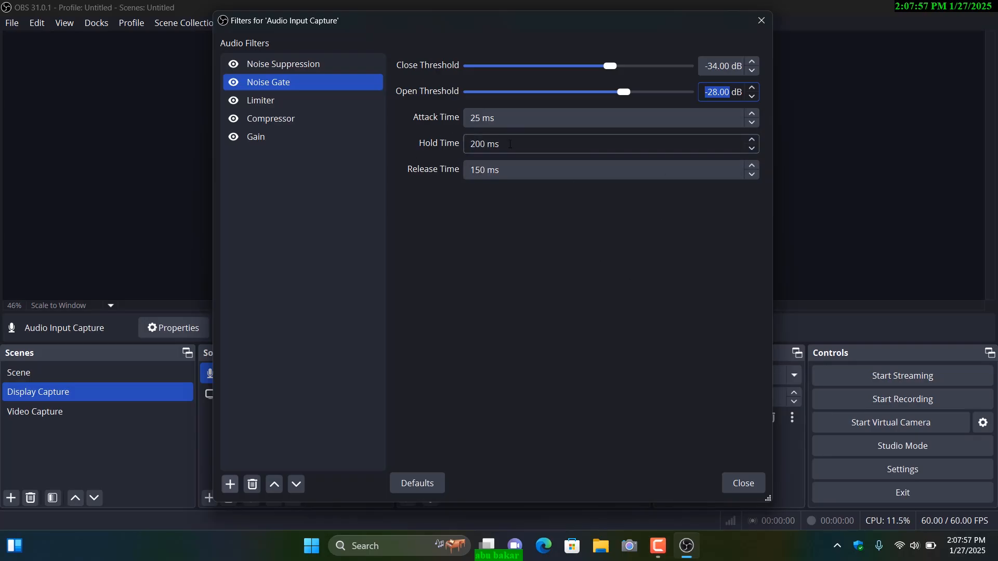
Step: Raise the Limiter filter's threshold to -5.60 dB
left_click(263, 107)
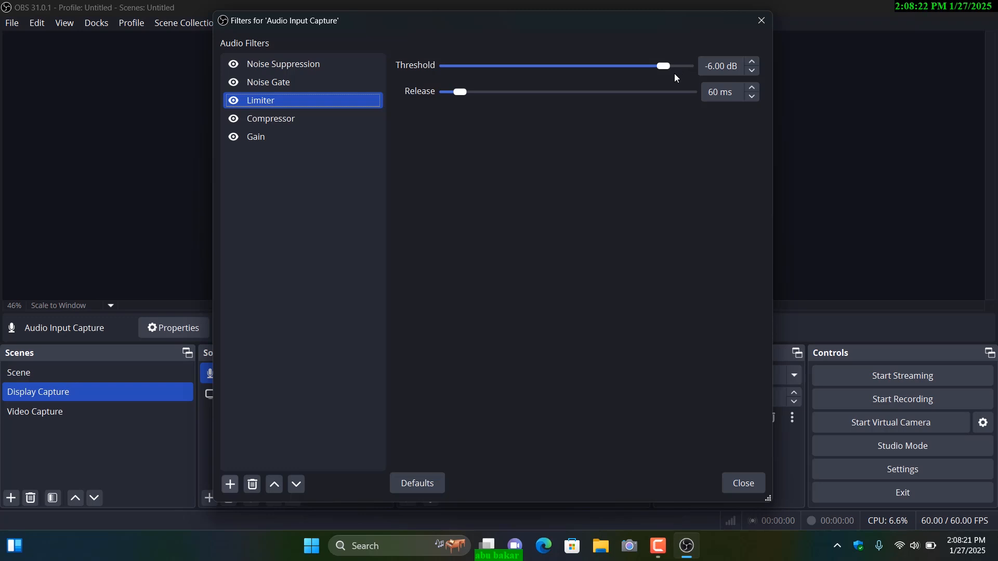
left_click_drag(665, 66, 666, 66)
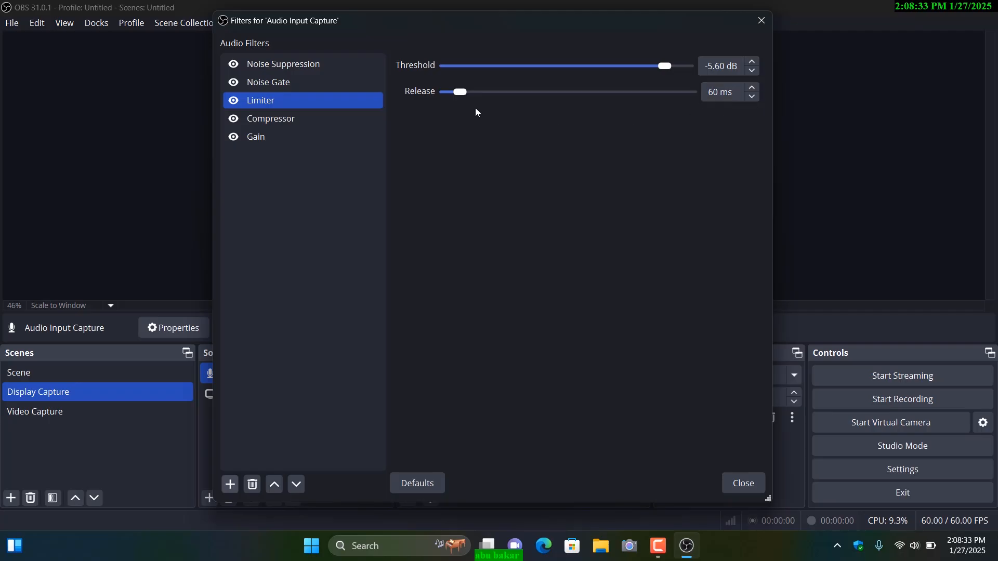
left_click(720, 93)
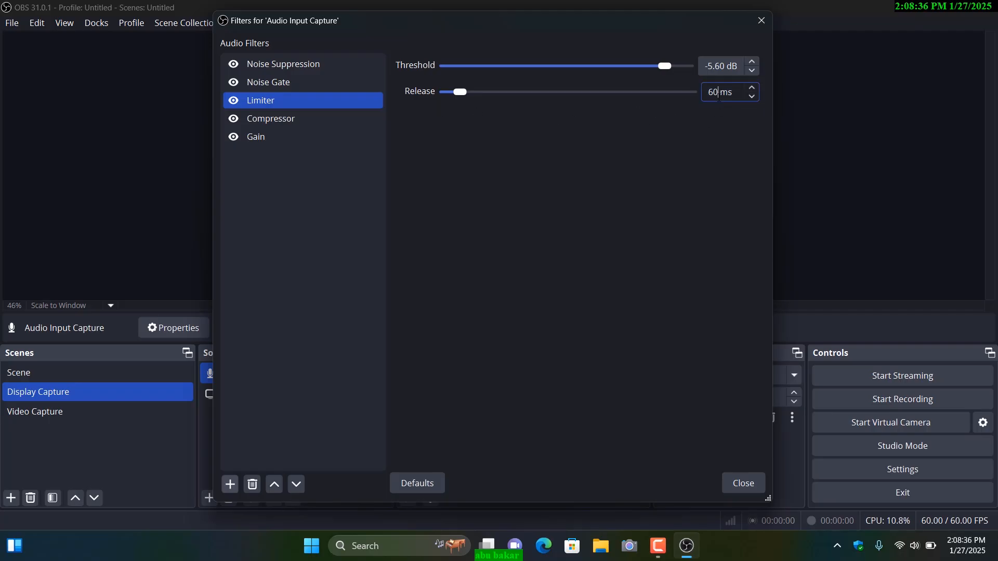
Step: Set the Compressor filter's output gain to 4.90 dB and the Gain filter's gain to -1.50 dB
left_click(267, 123)
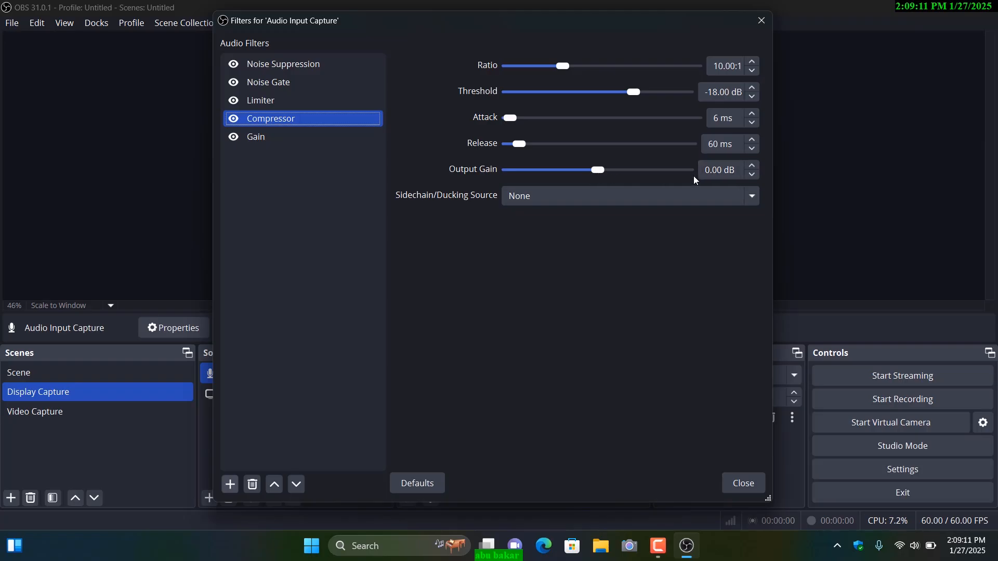
left_click_drag(594, 170, 609, 167)
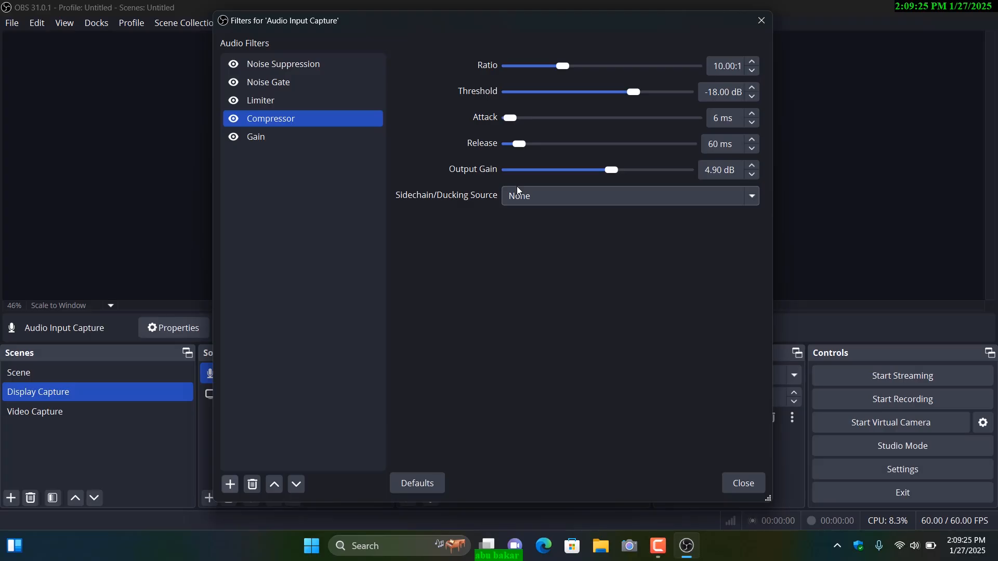
left_click(266, 144)
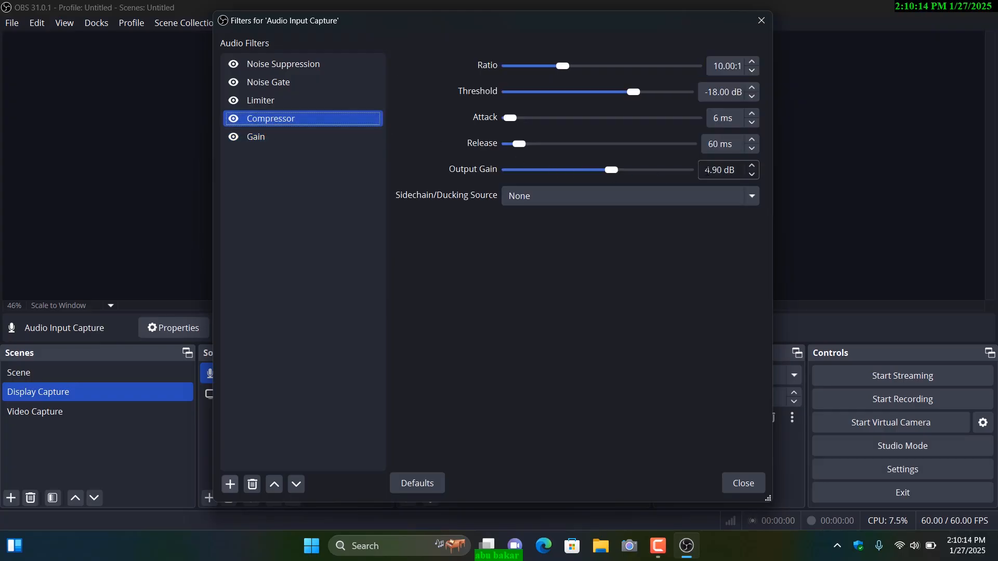
left_click(285, 146)
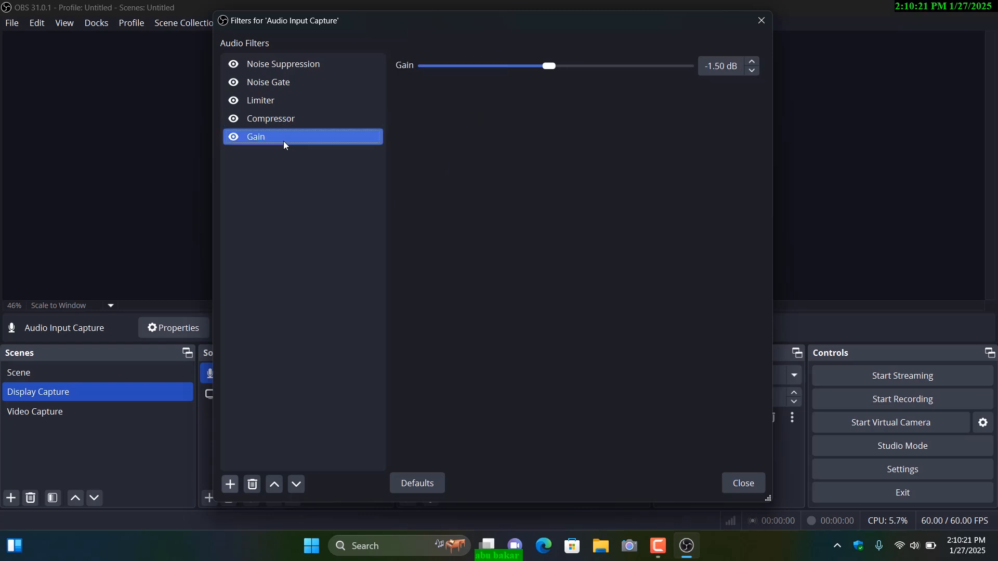
Step: Review the settings of the Limiter, Noise Gate and Noise Suppression filters and check the microphone level in the mixer
left_click(270, 102)
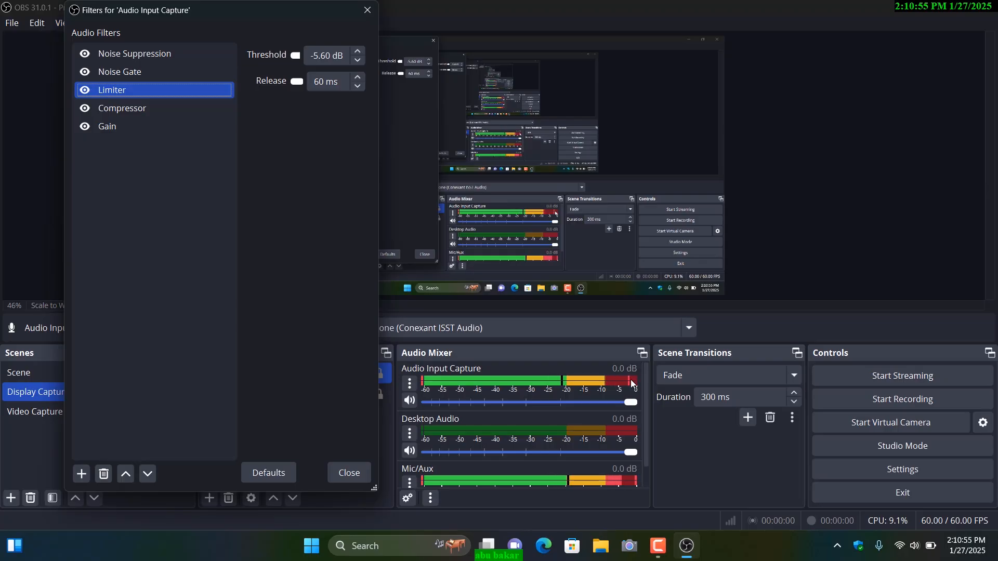
left_click(131, 73)
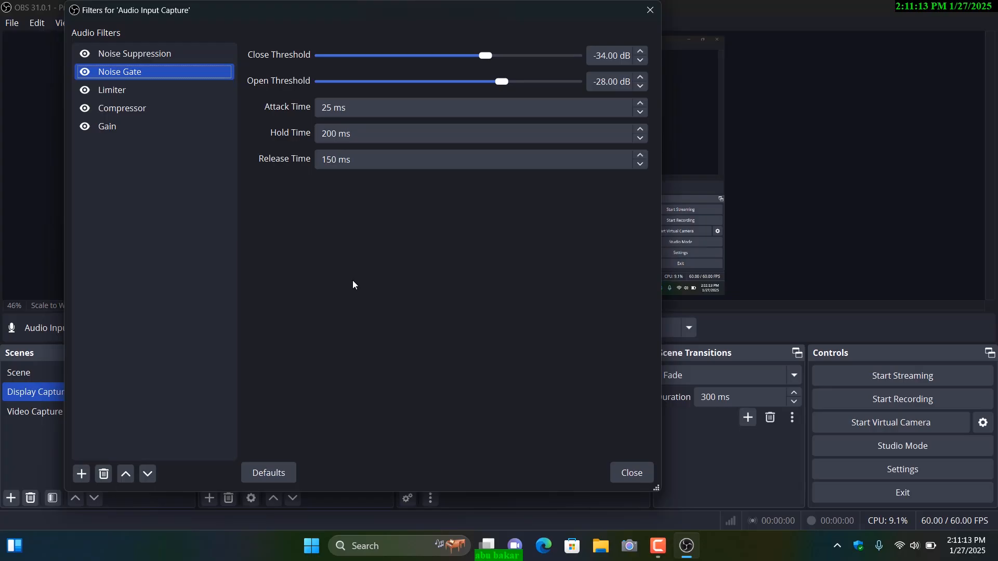
left_click(145, 56)
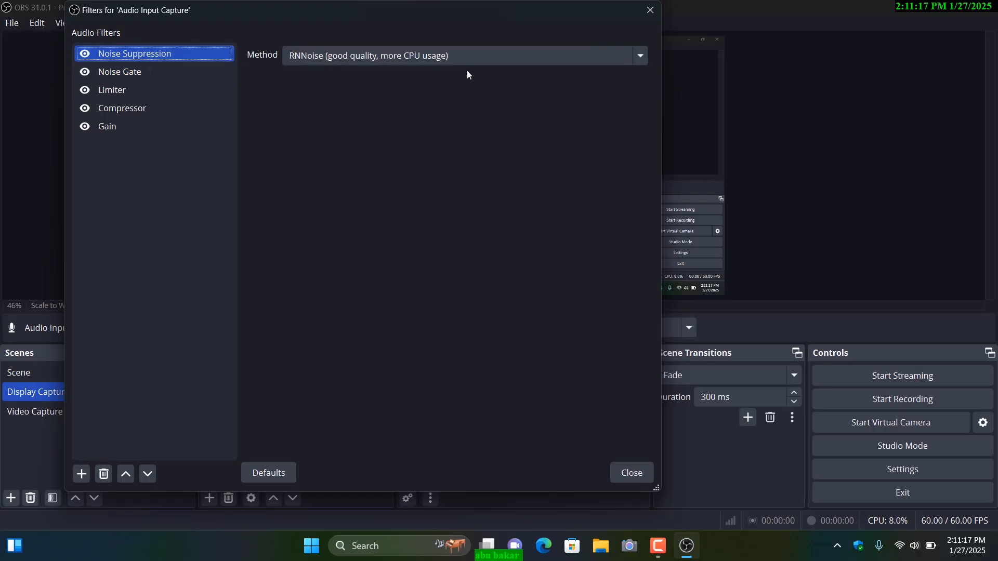
Step: Close the filters window of Audio Input Capture and copy that source's filters from the audio mixer
left_click_drag(479, 15, 600, 30)
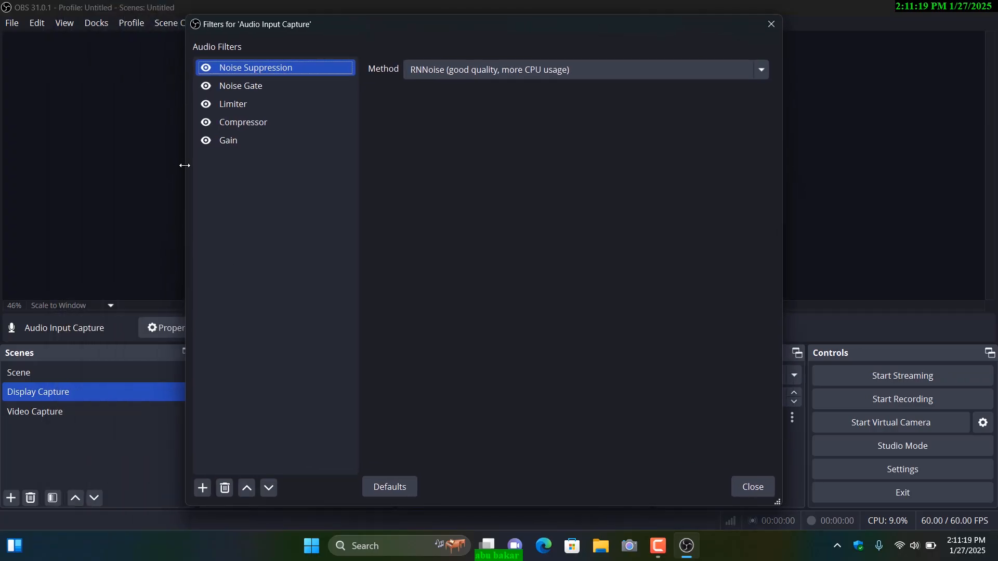
left_click(747, 488)
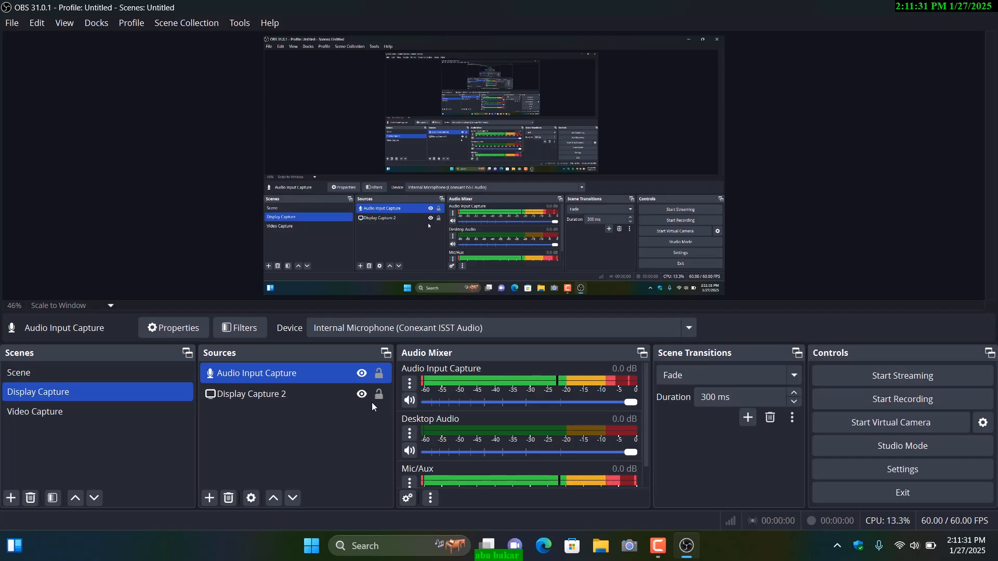
left_click(409, 385)
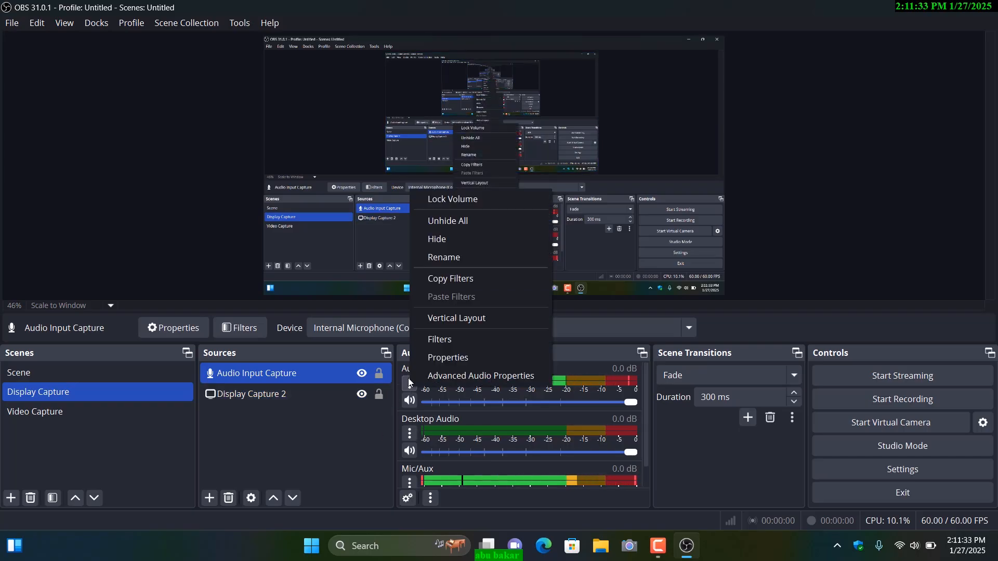
left_click(441, 280)
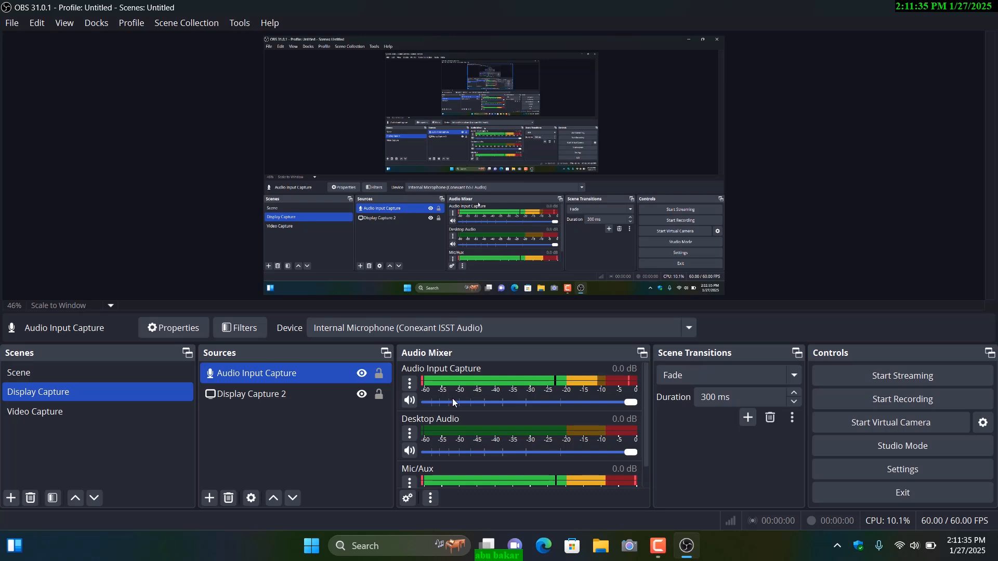
Step: Check the Desktop Audio filter list and paste the copied microphone filters onto Desktop Audio
left_click(409, 435)
left_click(440, 388)
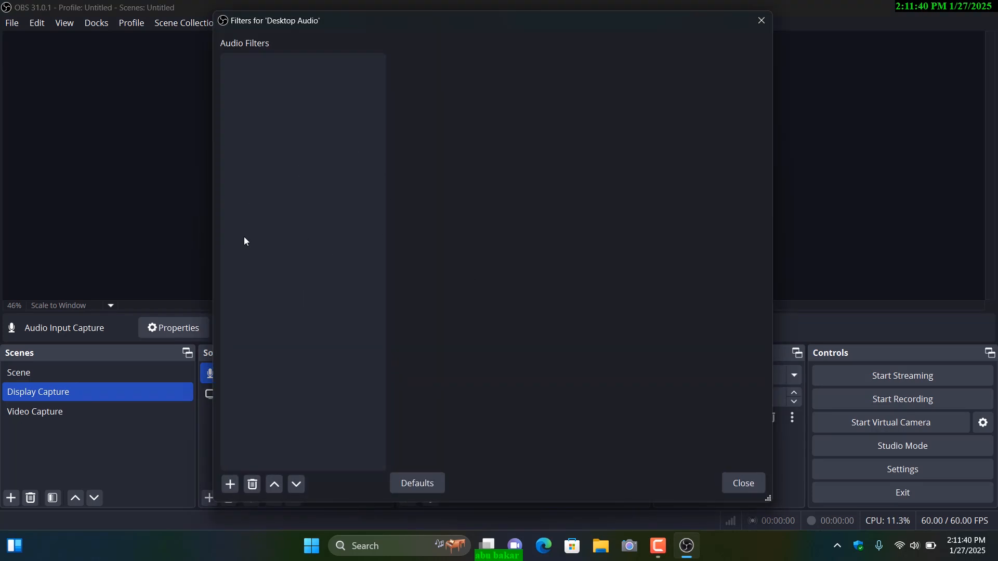
left_click(761, 20)
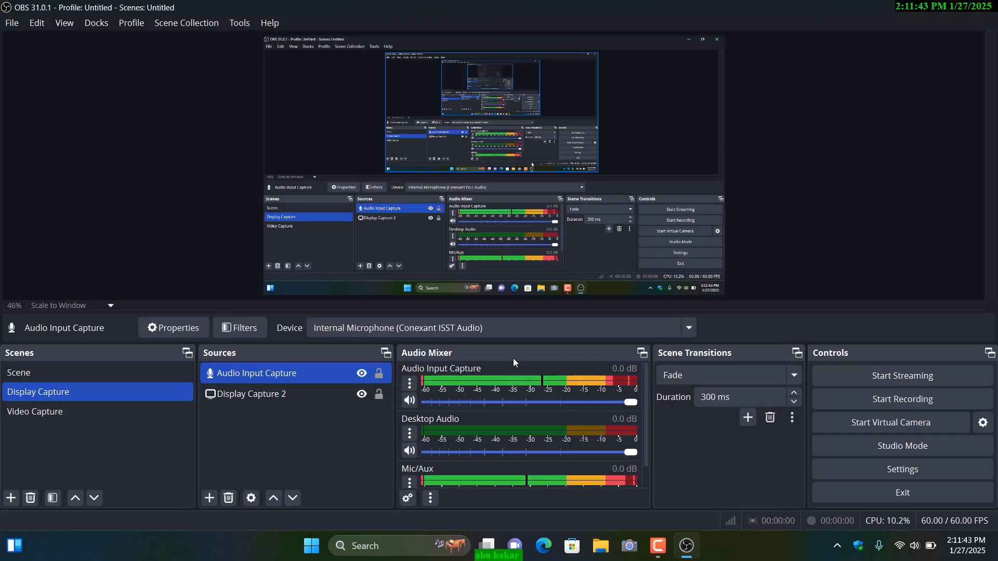
left_click(410, 435)
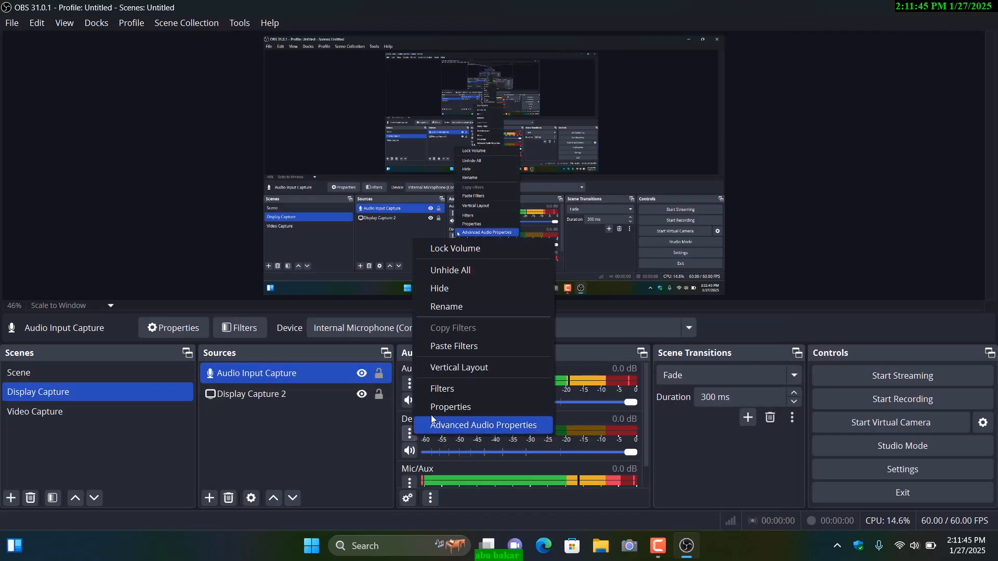
left_click(438, 346)
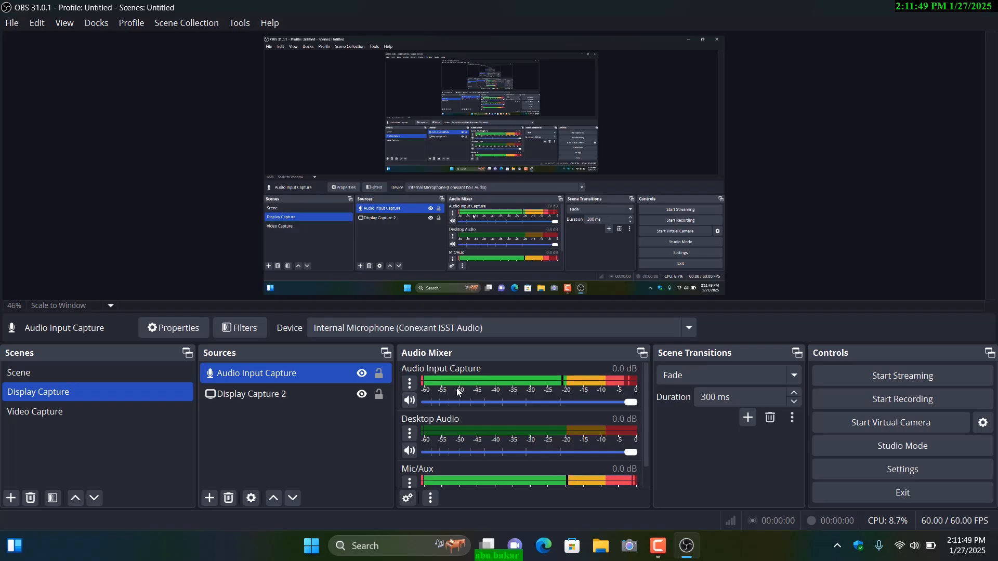
Step: Review the Noise Suppression, Noise Gate, Compressor and Gain filters pasted onto Desktop Audio, and close its filters window
left_click(410, 435)
left_click(440, 387)
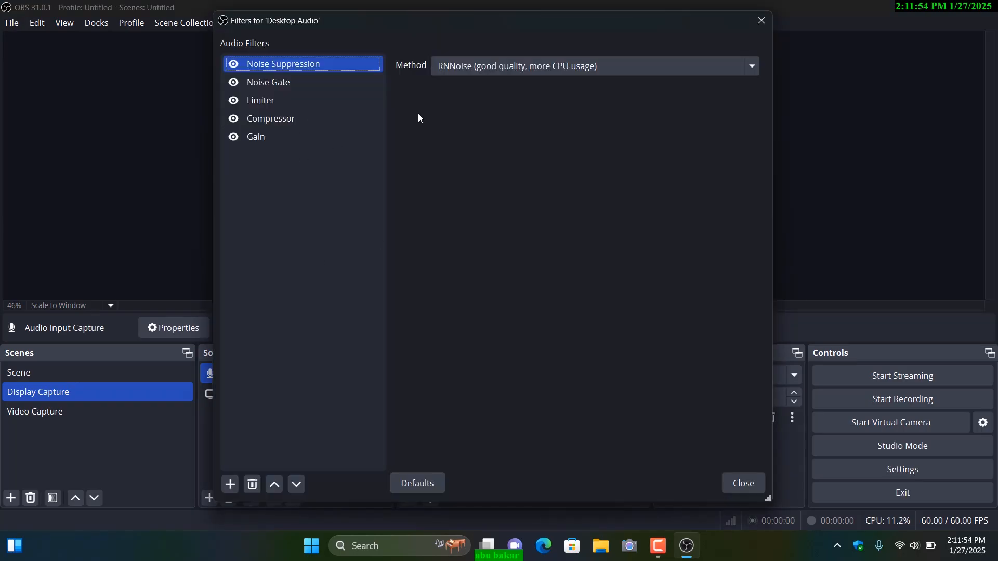
left_click(285, 85)
left_click(276, 121)
left_click(274, 134)
left_click(762, 21)
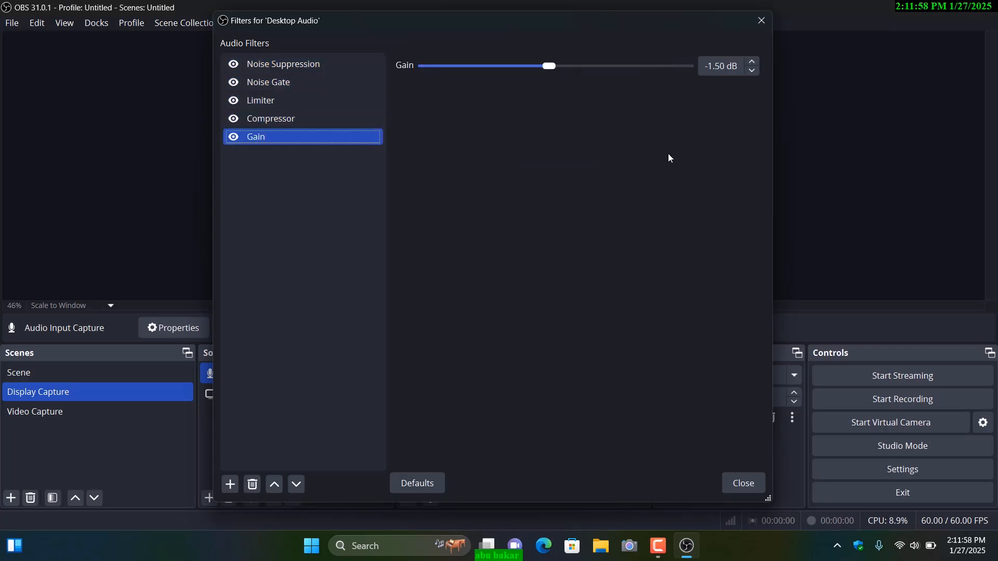
left_click(410, 462)
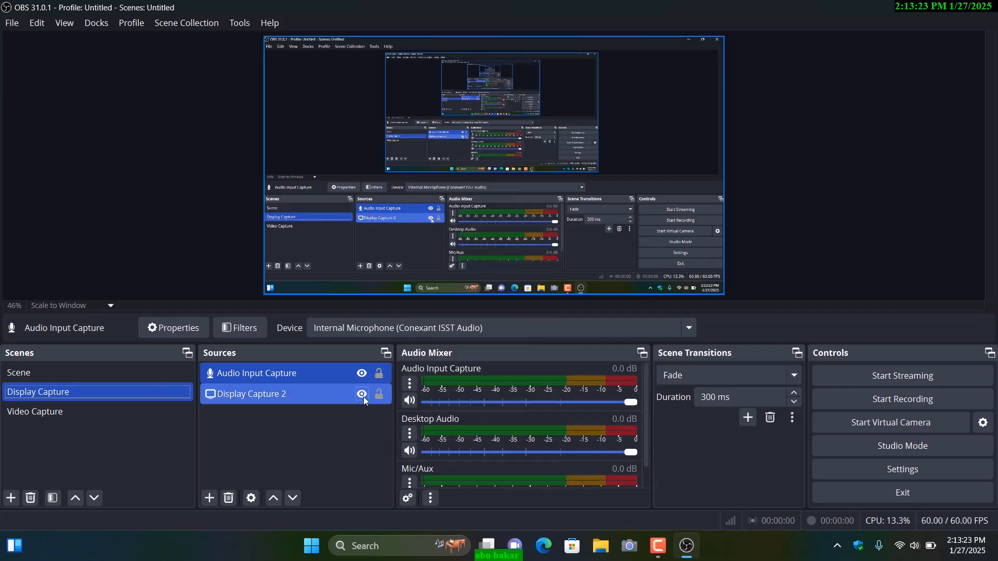
Step: Review the Compressor, Limiter and Gain filters of Audio Input Capture 2 in the Video Capture scene, and return to the Display Capture scene
left_click(51, 413)
left_click(54, 413)
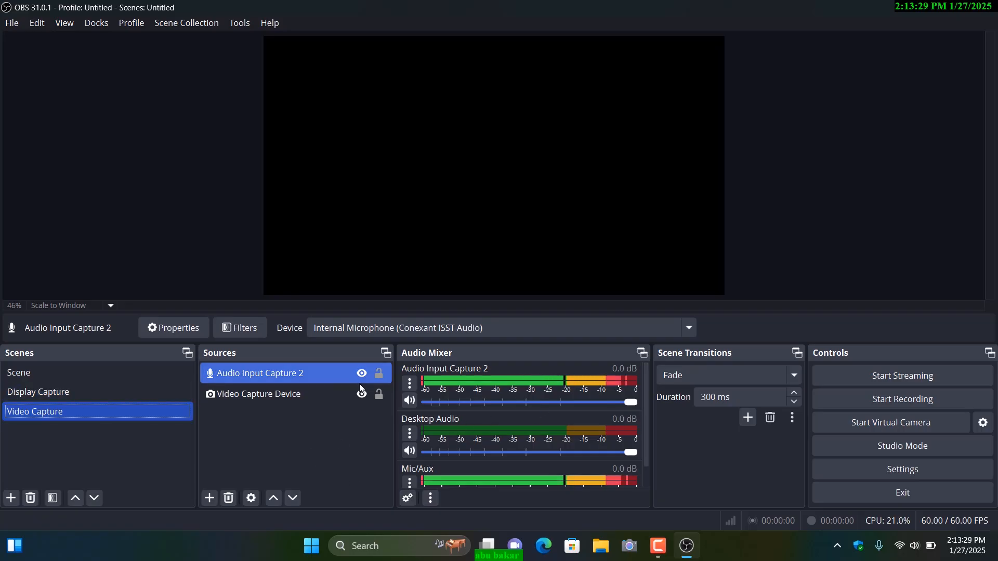
left_click(413, 384)
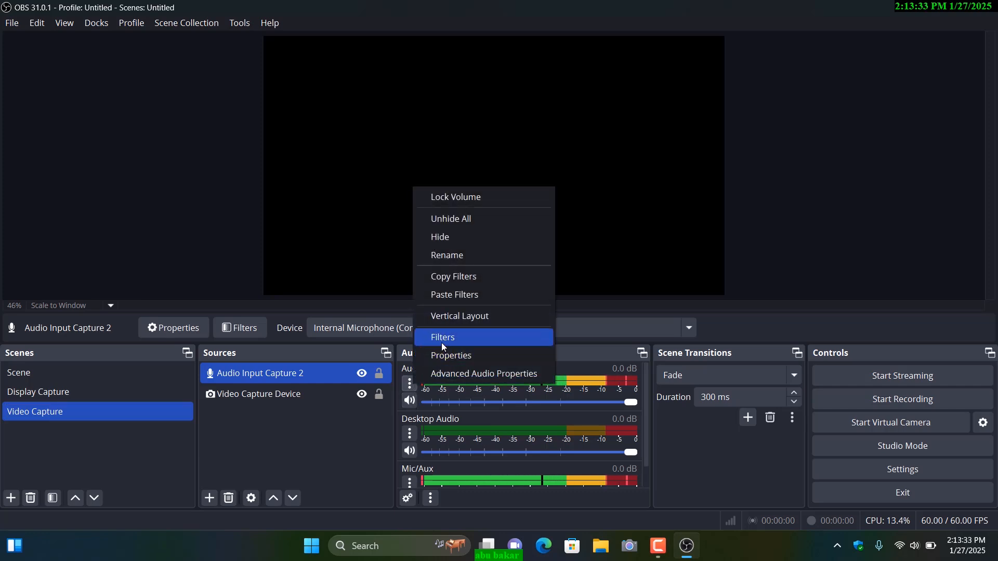
left_click(441, 339)
left_click(299, 124)
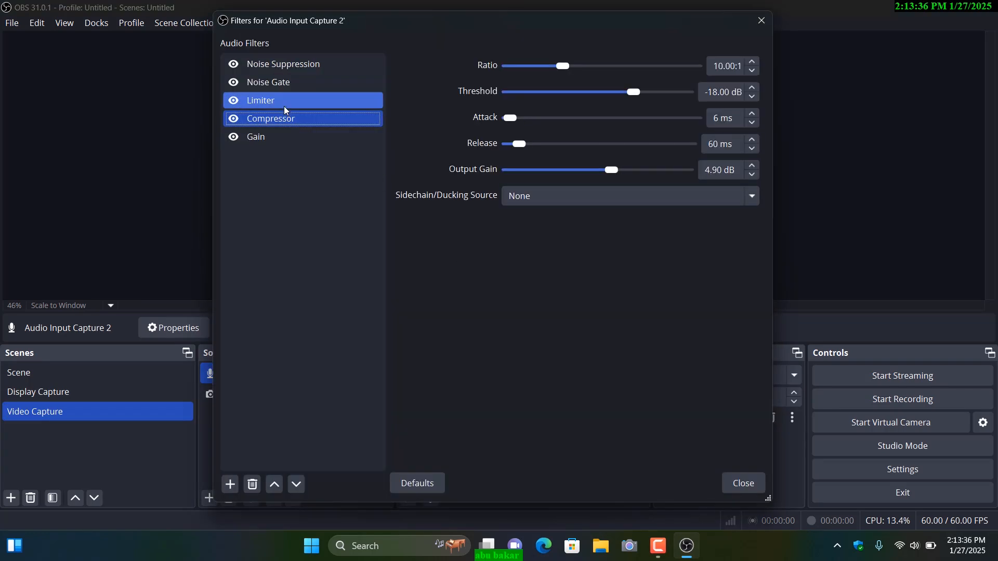
left_click(284, 105)
left_click(279, 136)
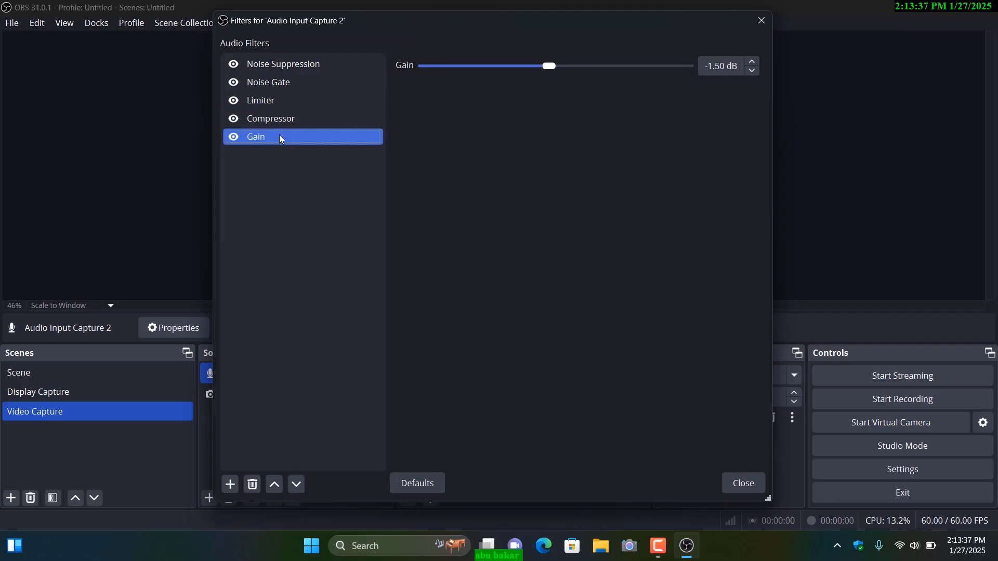
left_click(763, 21)
left_click(173, 395)
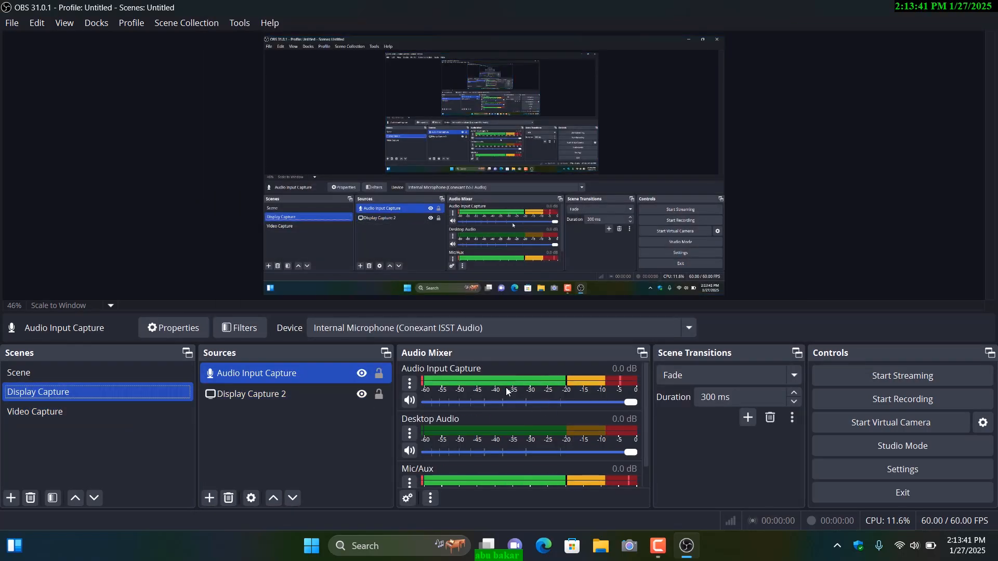